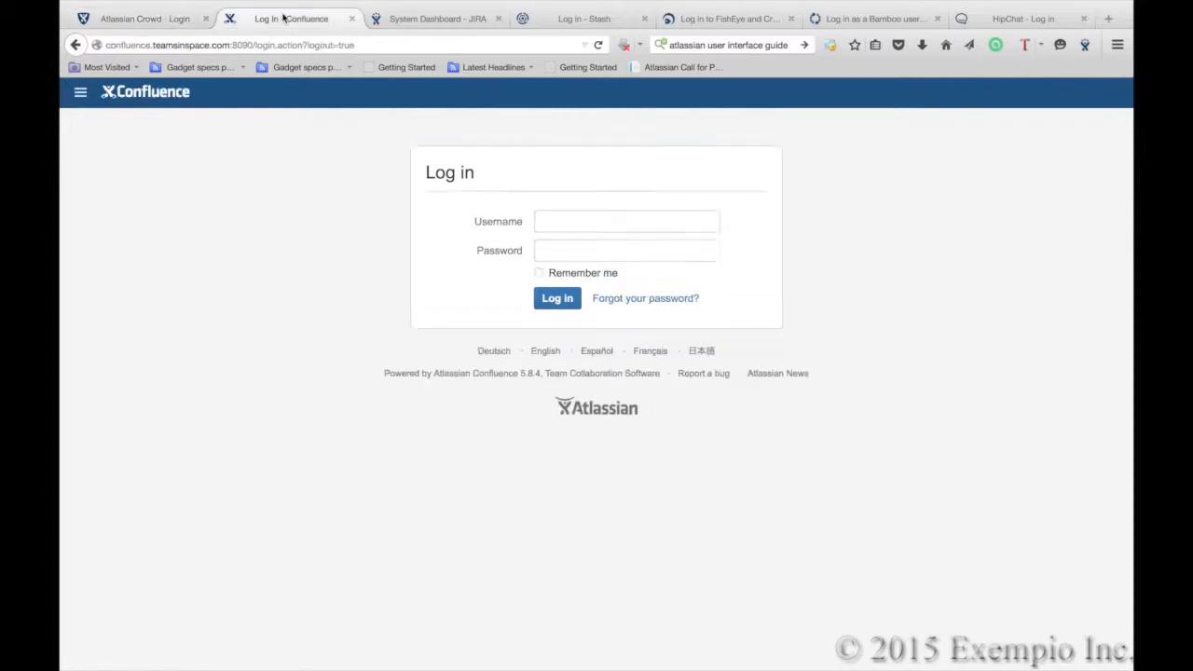
- Log in to Confluence with the username admin and the account password
{"action": "left_click", "coordinate": [578, 225]}
{"action": "type", "text": "admin"}
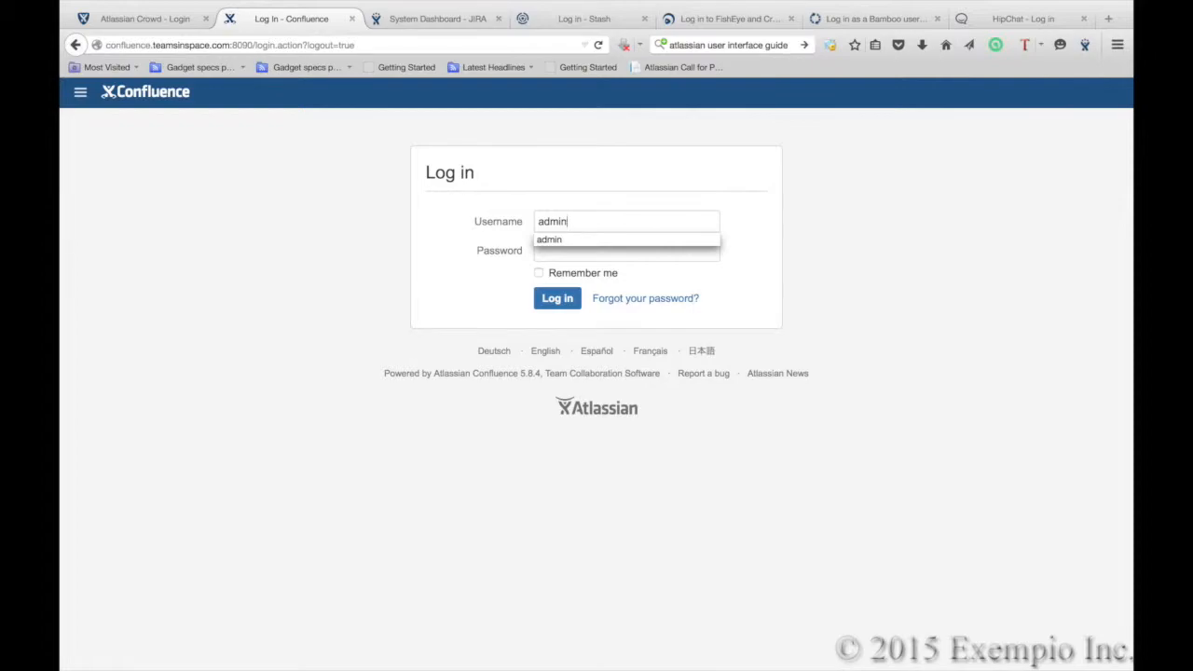
{"action": "left_click", "coordinate": [626, 249]}
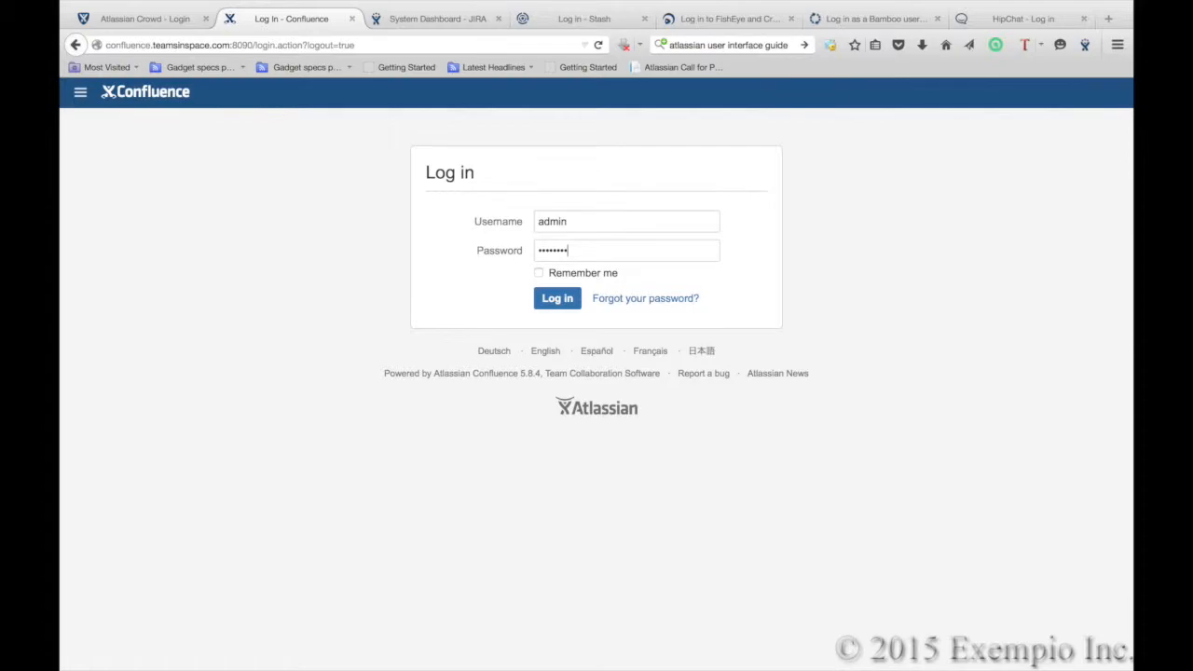
{"action": "left_click", "coordinate": [557, 300]}
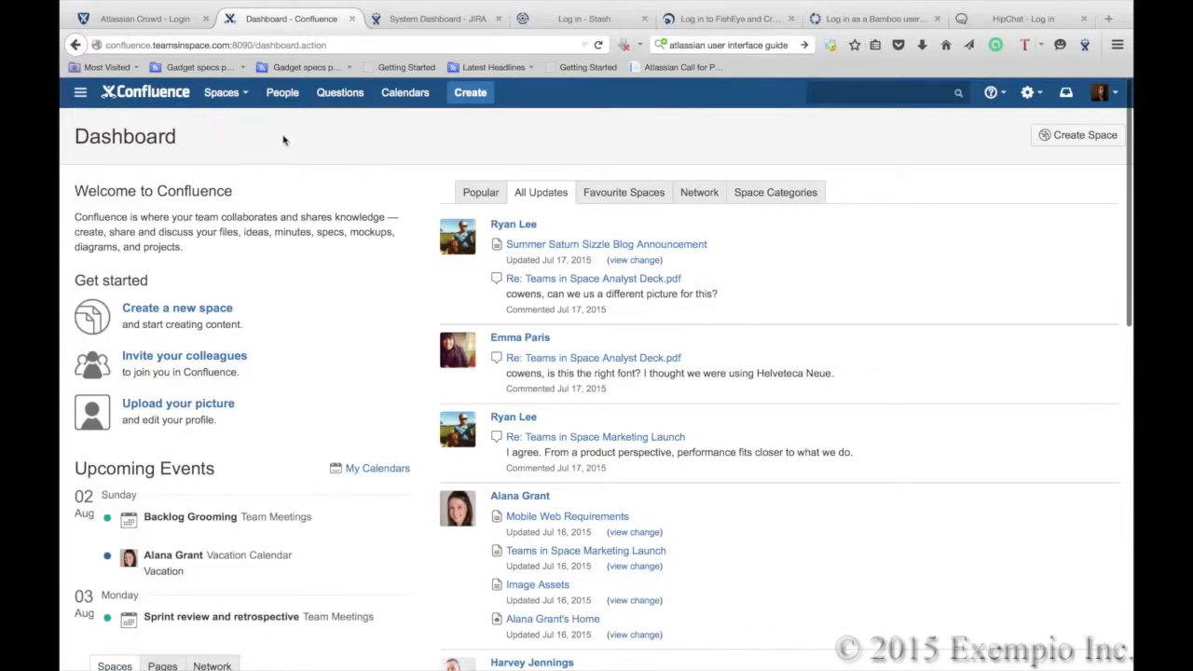
- Switch to JIRA and Stash and reload each one's home page under the existing login
{"action": "left_click", "coordinate": [415, 19]}
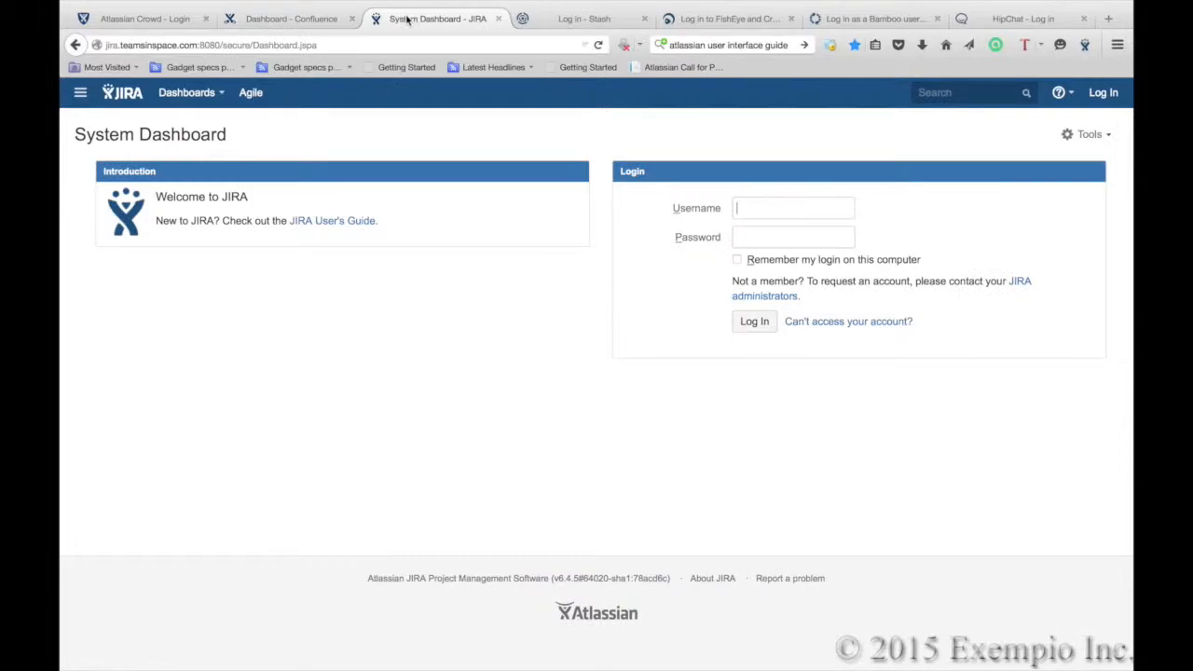
{"action": "left_click", "coordinate": [130, 90]}
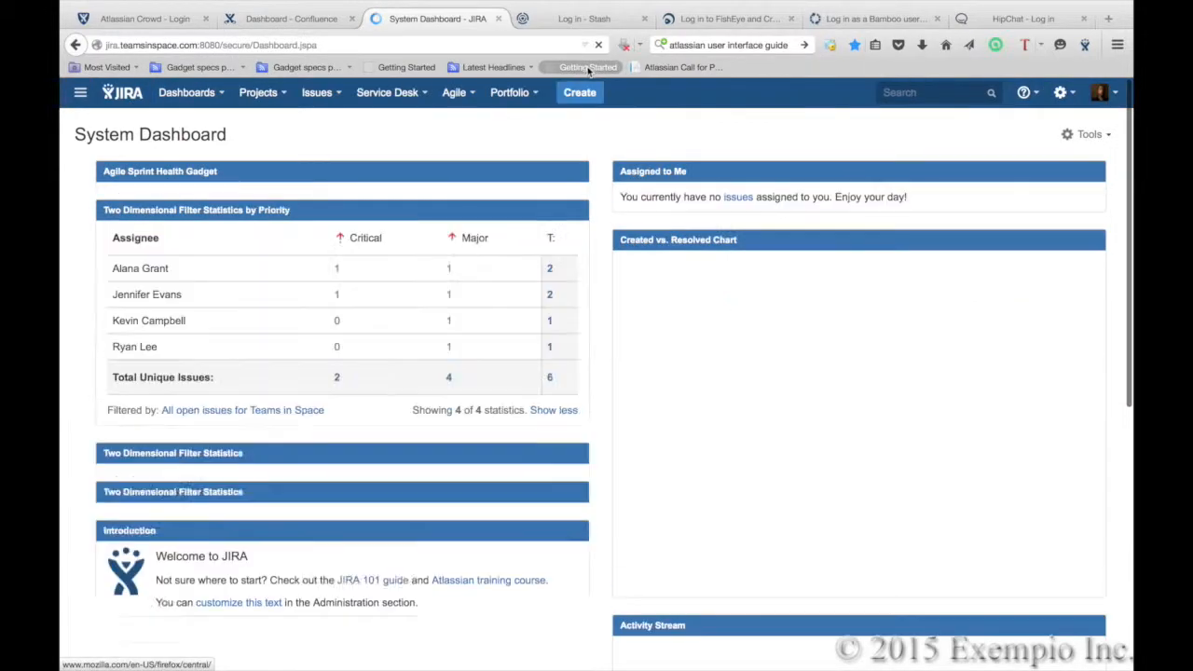
{"action": "left_click", "coordinate": [587, 21]}
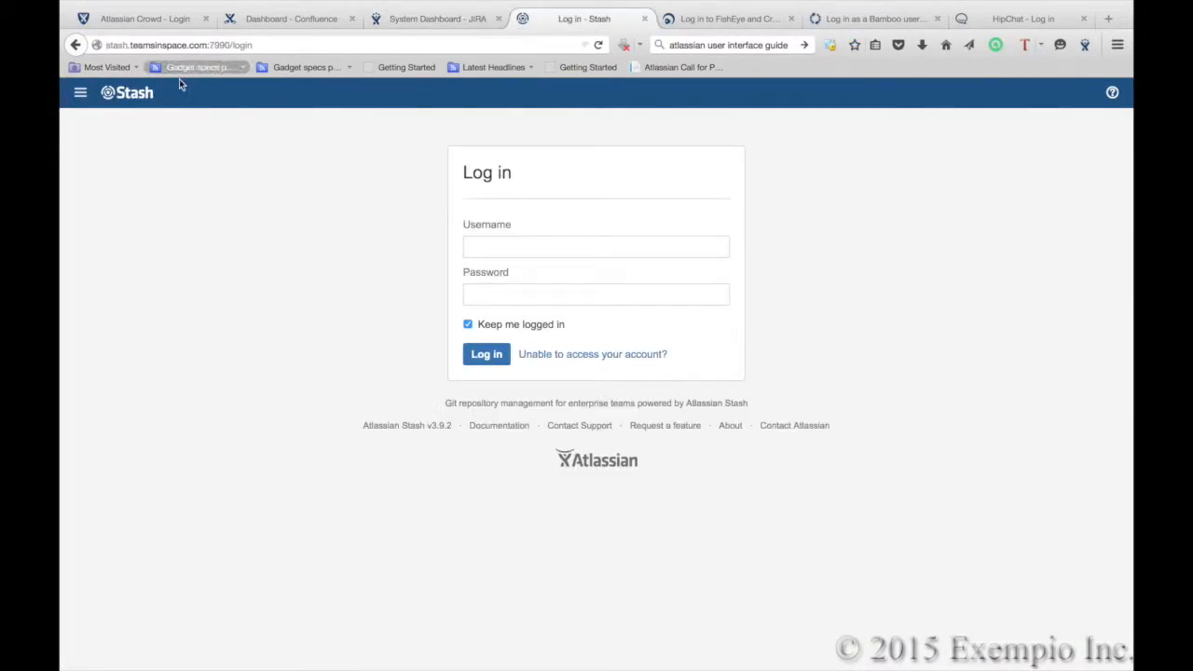
{"action": "left_click", "coordinate": [135, 100]}
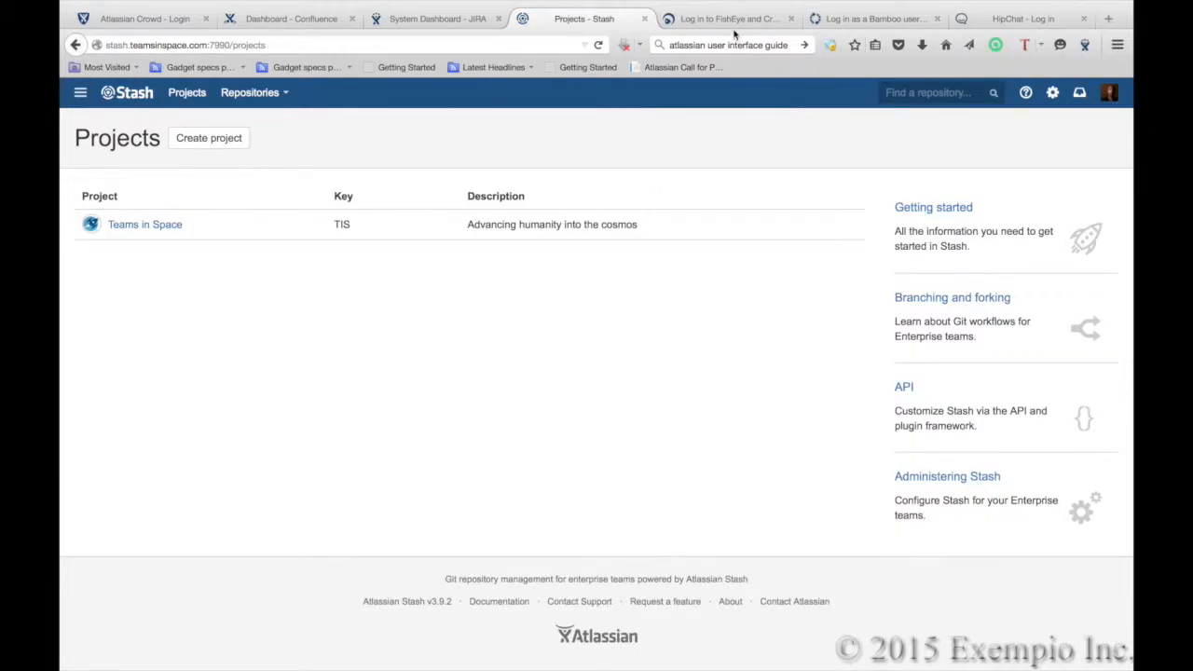
- Switch to FishEye + Crucible and Bamboo and load their dashboards with the same login
{"action": "left_click", "coordinate": [732, 21]}
{"action": "left_click", "coordinate": [110, 95]}
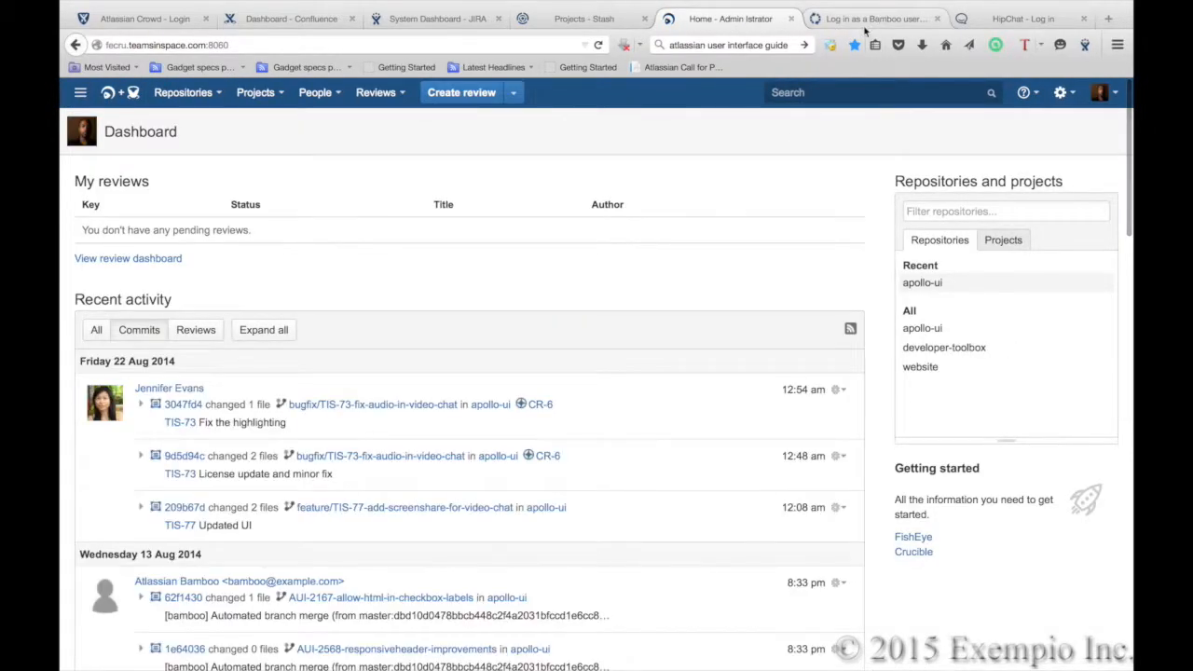
{"action": "left_click", "coordinate": [871, 19]}
{"action": "left_click", "coordinate": [149, 97]}
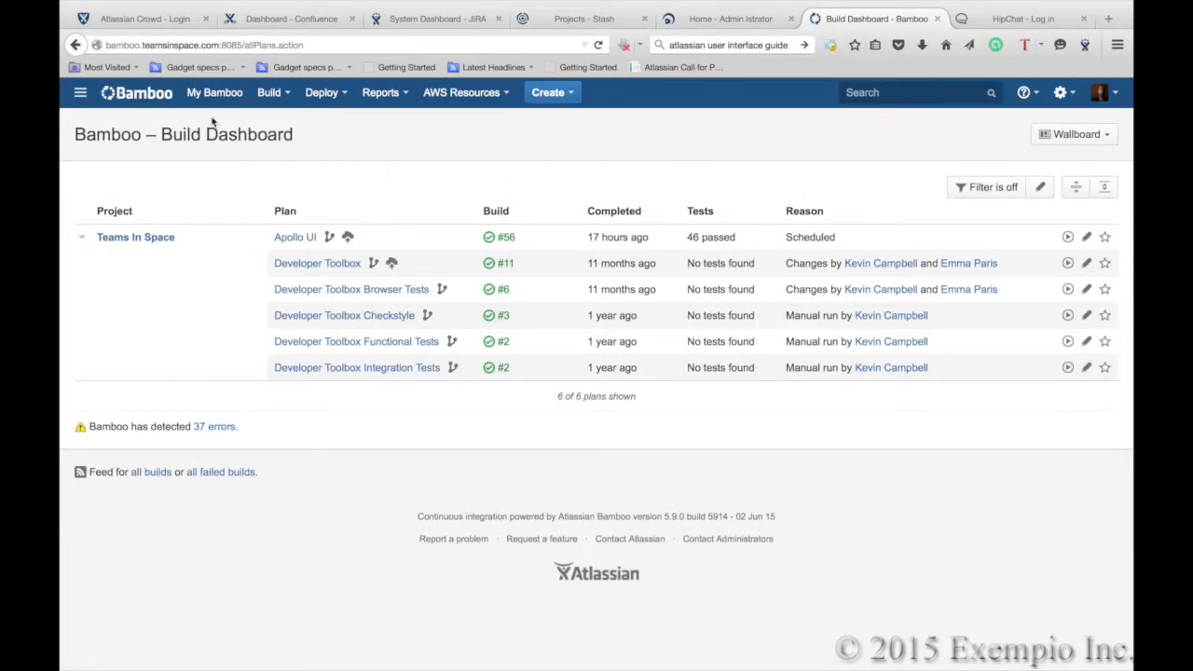
- Return to Confluence and go from there to Stash using the application navigator
{"action": "left_click", "coordinate": [270, 19]}
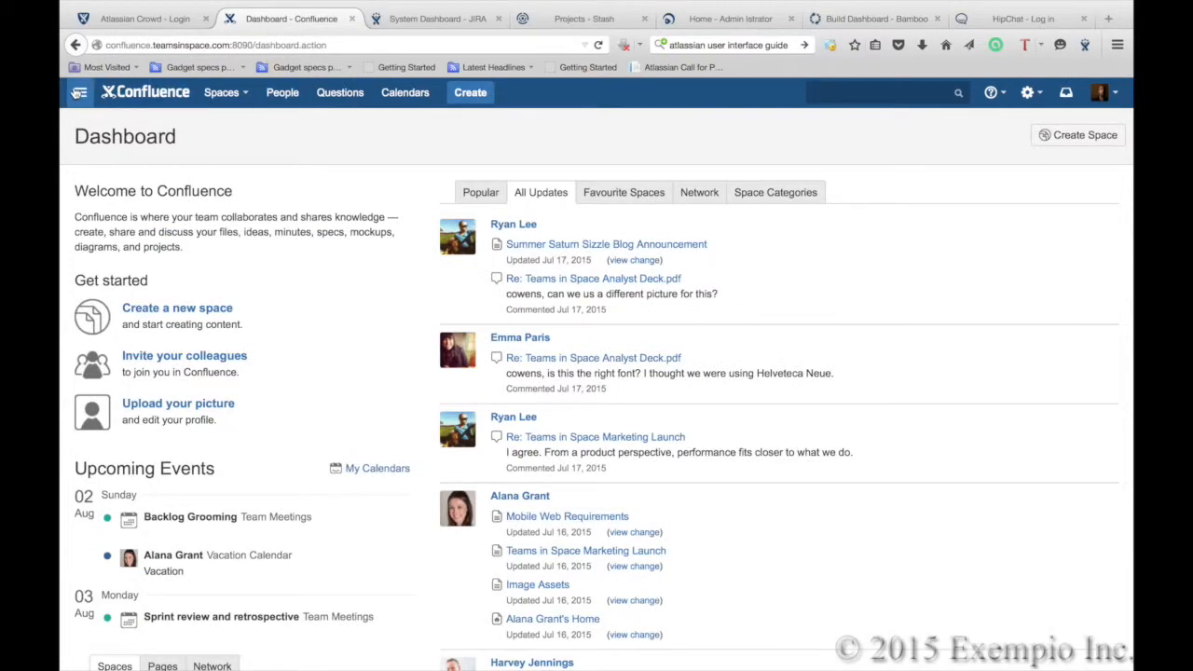
{"action": "left_click", "coordinate": [80, 95]}
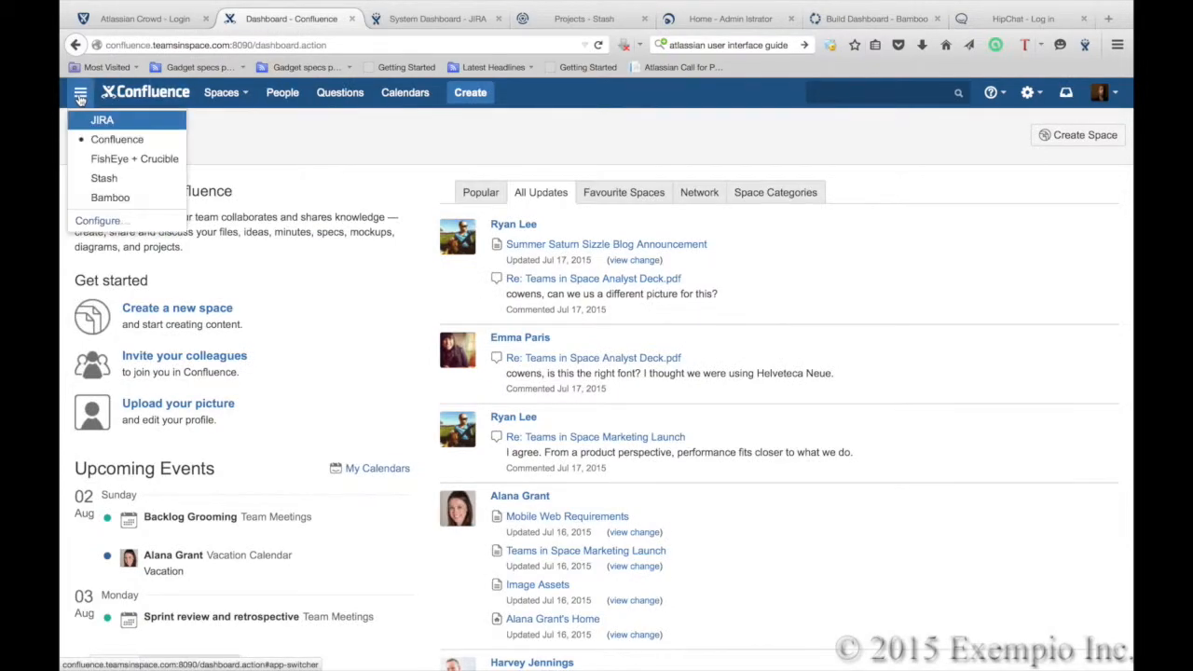
{"action": "left_click", "coordinate": [108, 179]}
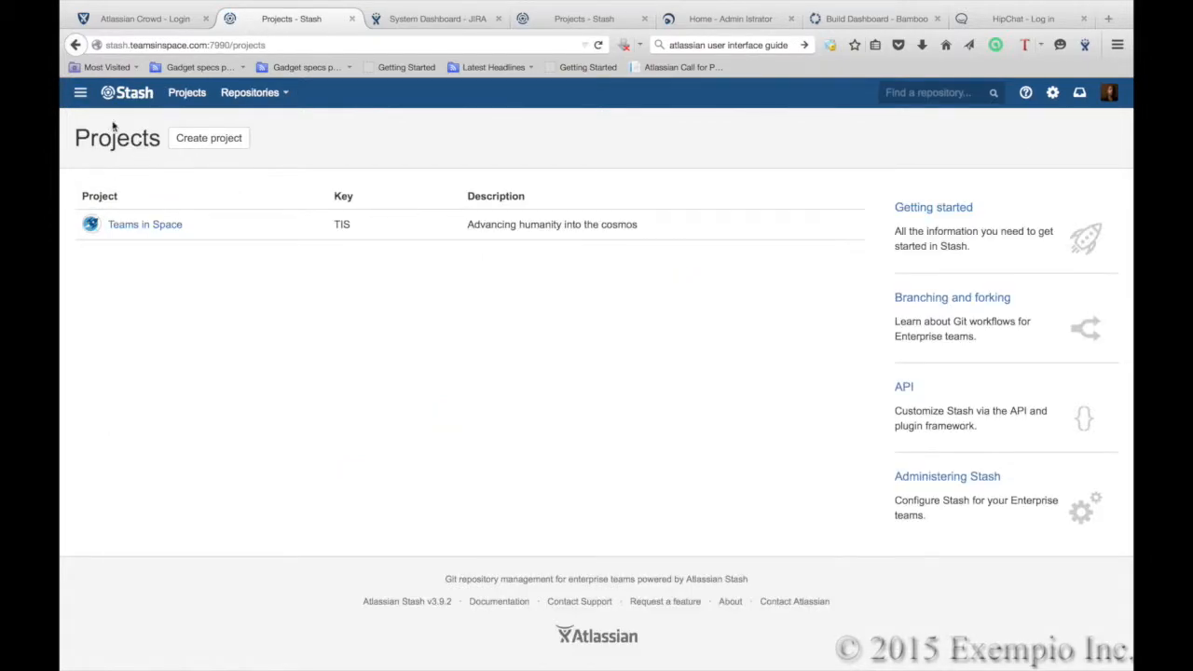
- Go from Stash to FishEye + Crucible and back to Confluence using the application navigator
{"action": "left_click", "coordinate": [78, 95]}
{"action": "left_click", "coordinate": [102, 158]}
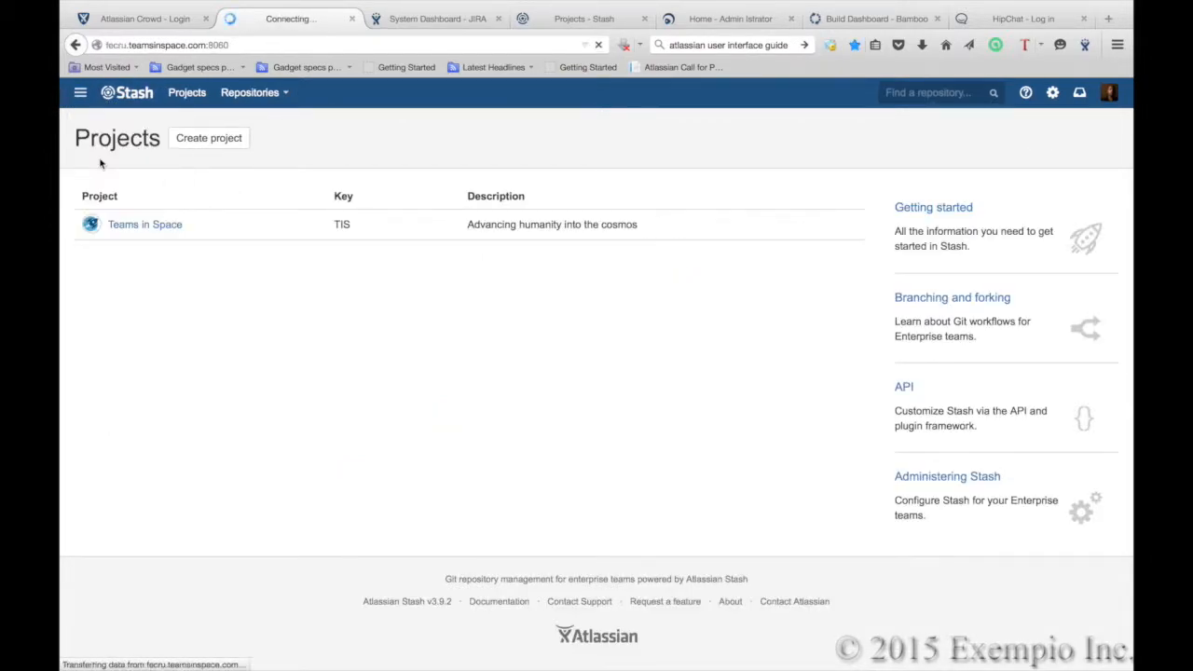
{"action": "left_click", "coordinate": [80, 92]}
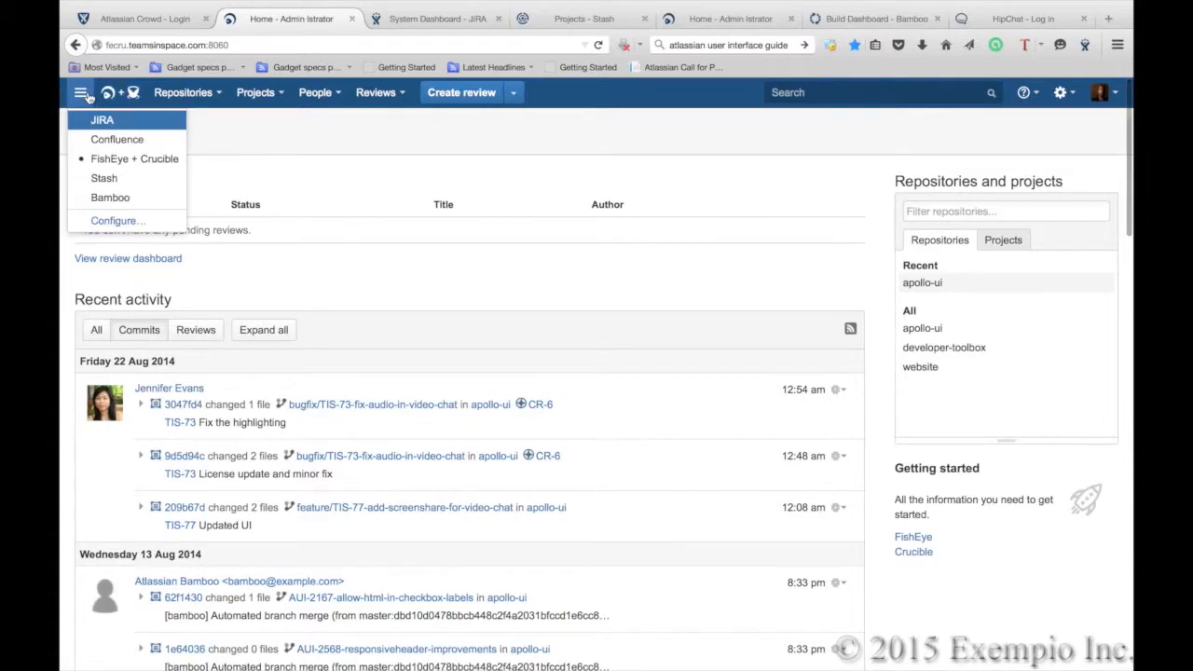
{"action": "left_click", "coordinate": [116, 139]}
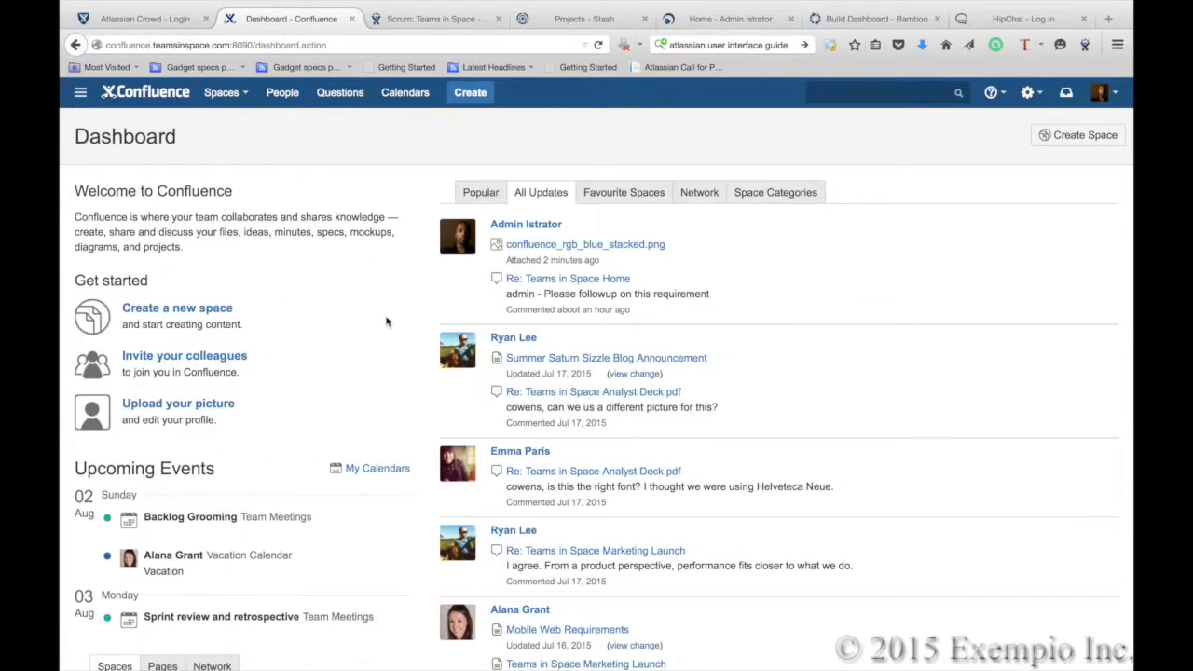
- Review the Confluence dashboard's upcoming events, site spaces and the All Updates activity stream
{"action": "scroll", "coordinate": [314, 426], "scroll_direction": "down", "scroll_amount": 5}
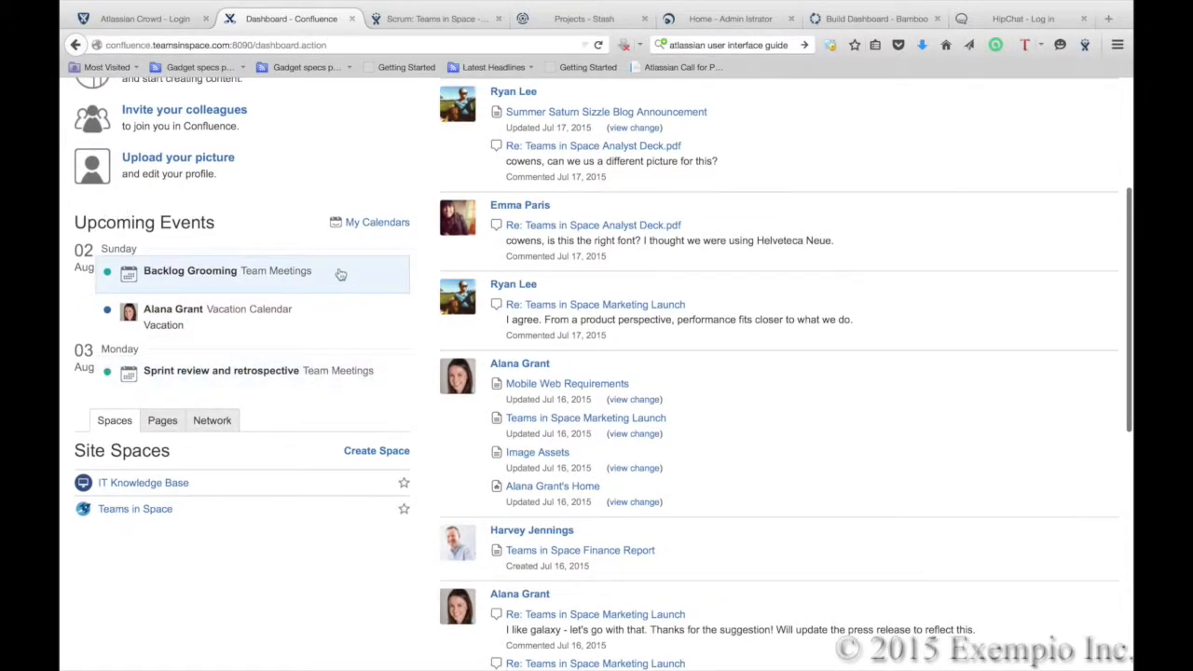
{"action": "scroll", "coordinate": [373, 354], "scroll_direction": "up", "scroll_amount": 5}
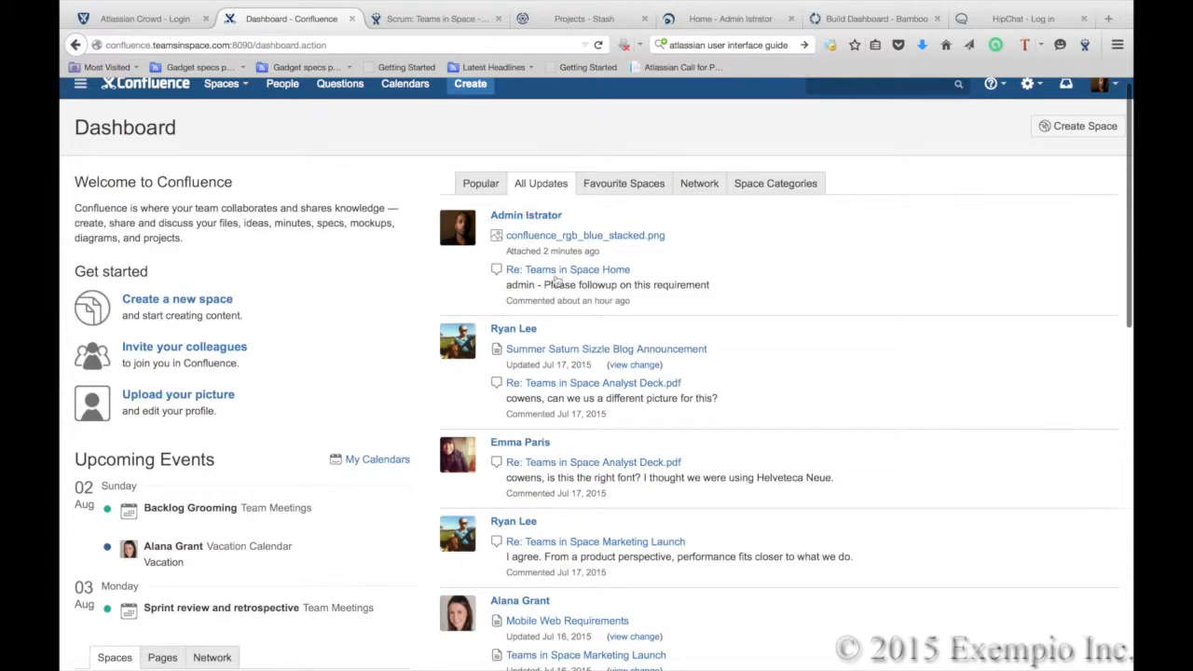
{"action": "scroll", "coordinate": [643, 480], "scroll_direction": "down", "scroll_amount": 5}
{"action": "scroll", "coordinate": [643, 479], "scroll_direction": "down", "scroll_amount": 8}
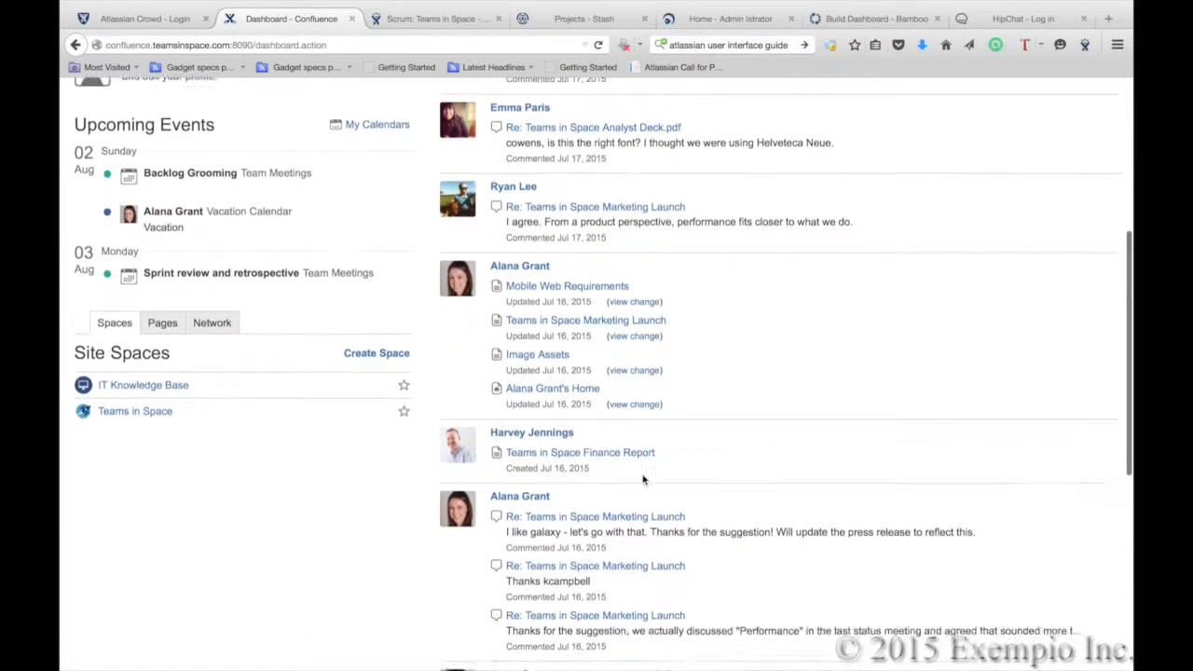
{"action": "scroll", "coordinate": [643, 479], "scroll_direction": "down", "scroll_amount": 2}
{"action": "scroll", "coordinate": [643, 480], "scroll_direction": "up", "scroll_amount": 15}
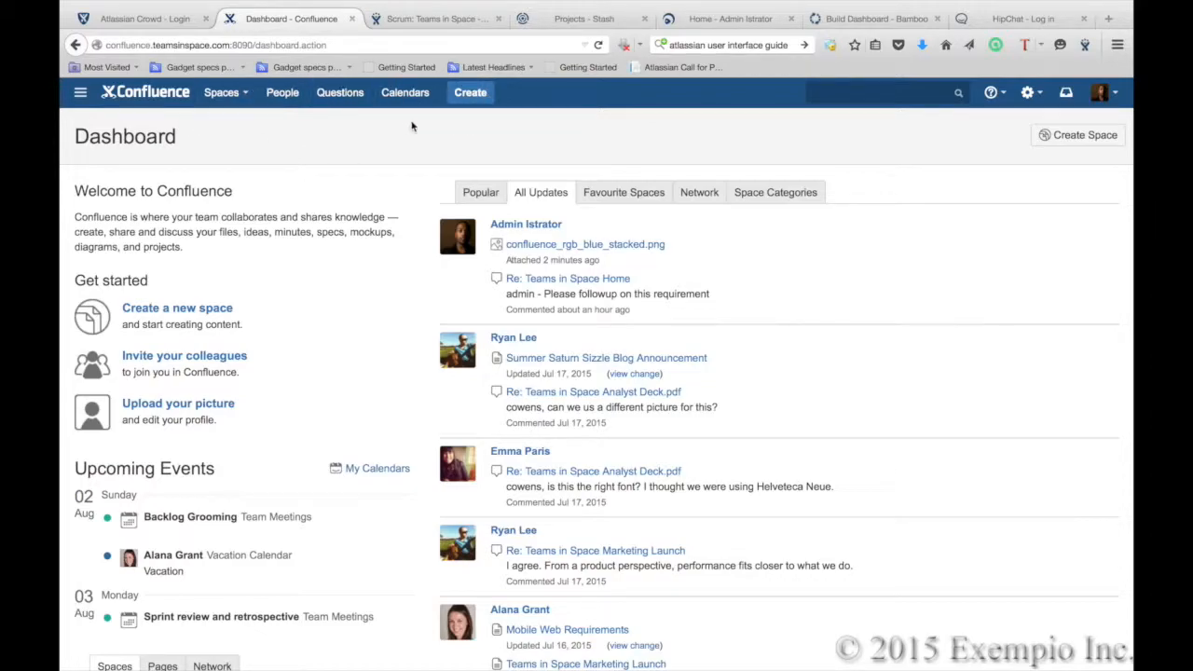
- View the list of linked applications and the options available for the user account
{"action": "left_click", "coordinate": [81, 95]}
{"action": "left_click", "coordinate": [81, 95]}
{"action": "left_click", "coordinate": [1113, 95]}
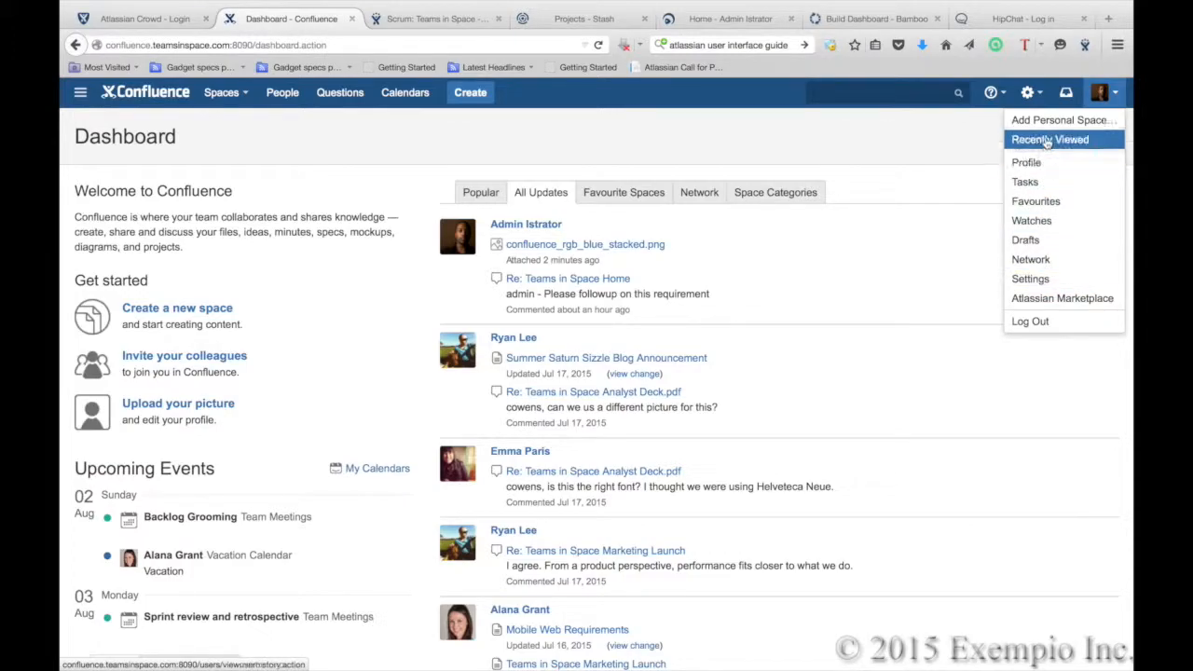
{"action": "left_click", "coordinate": [941, 147]}
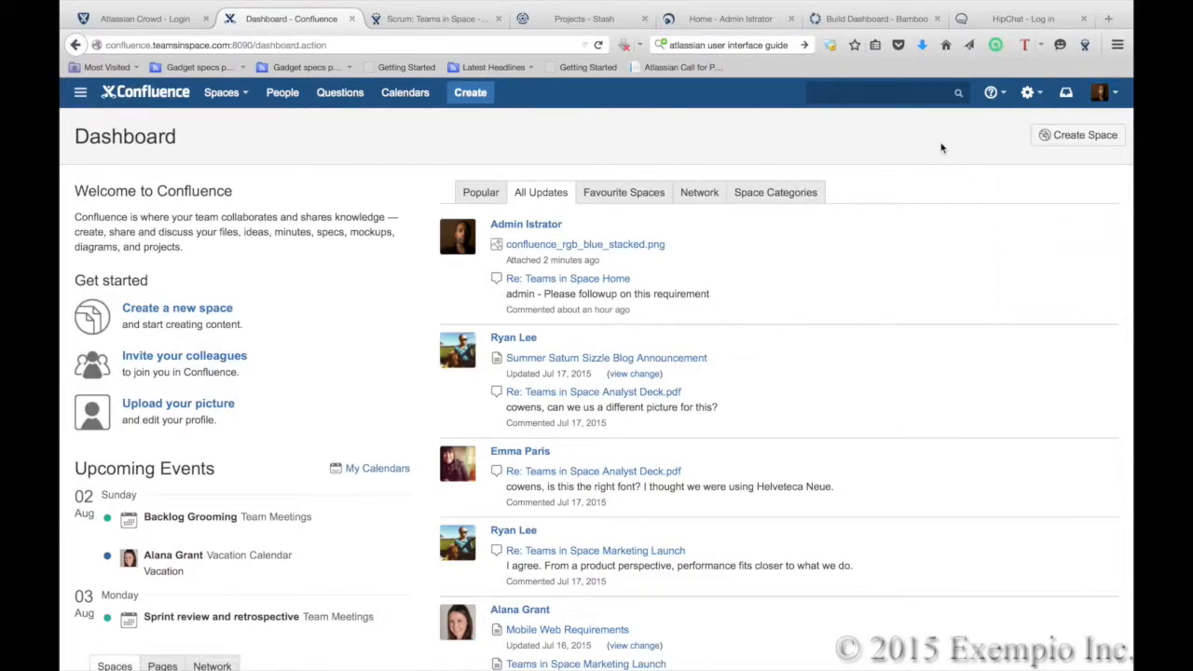
- Search Confluence for "Requirement" and open the Mobile Web Requirements page
{"action": "left_click", "coordinate": [844, 92]}
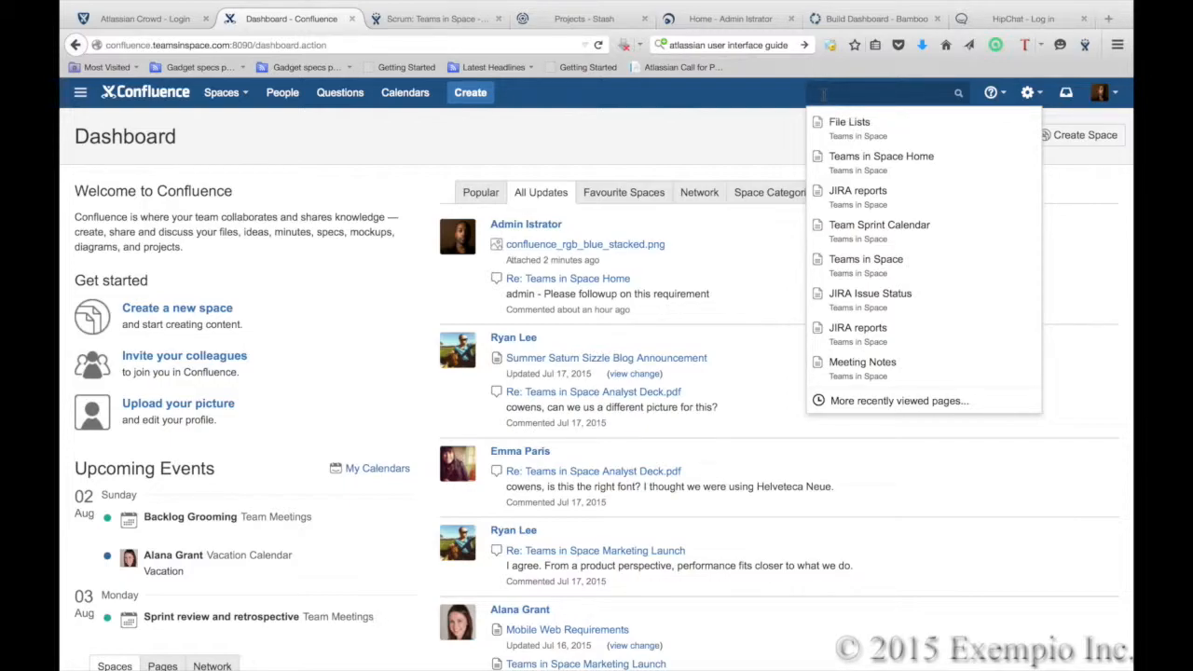
{"action": "type", "text": "Requirement"}
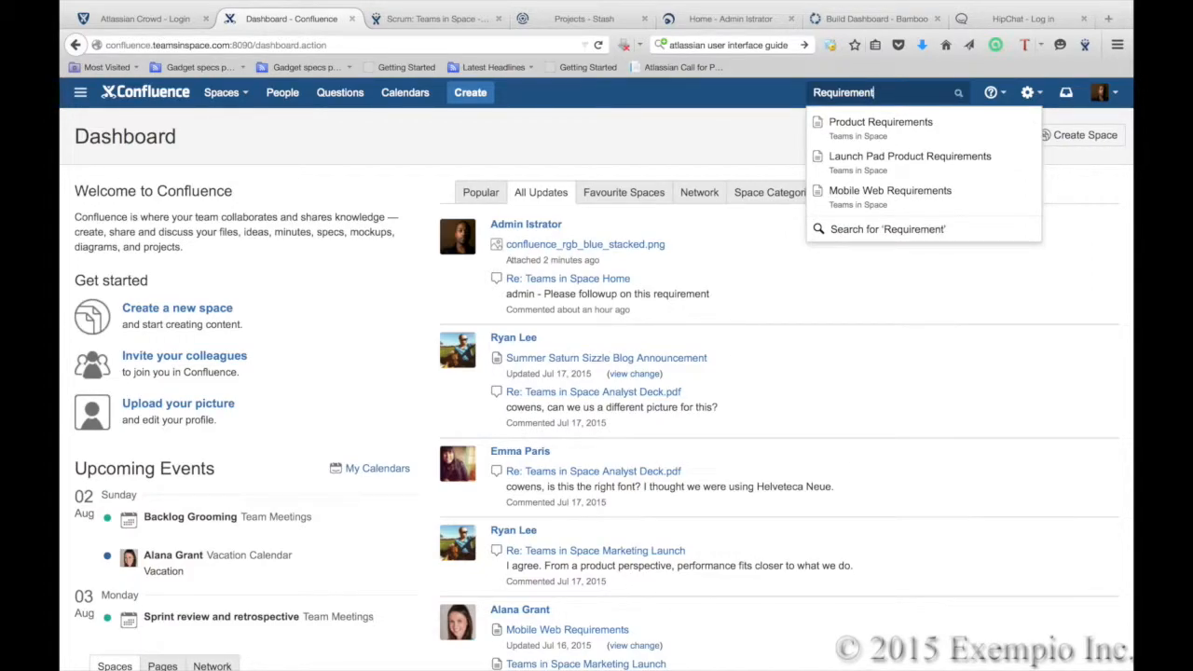
{"action": "left_click", "coordinate": [879, 194]}
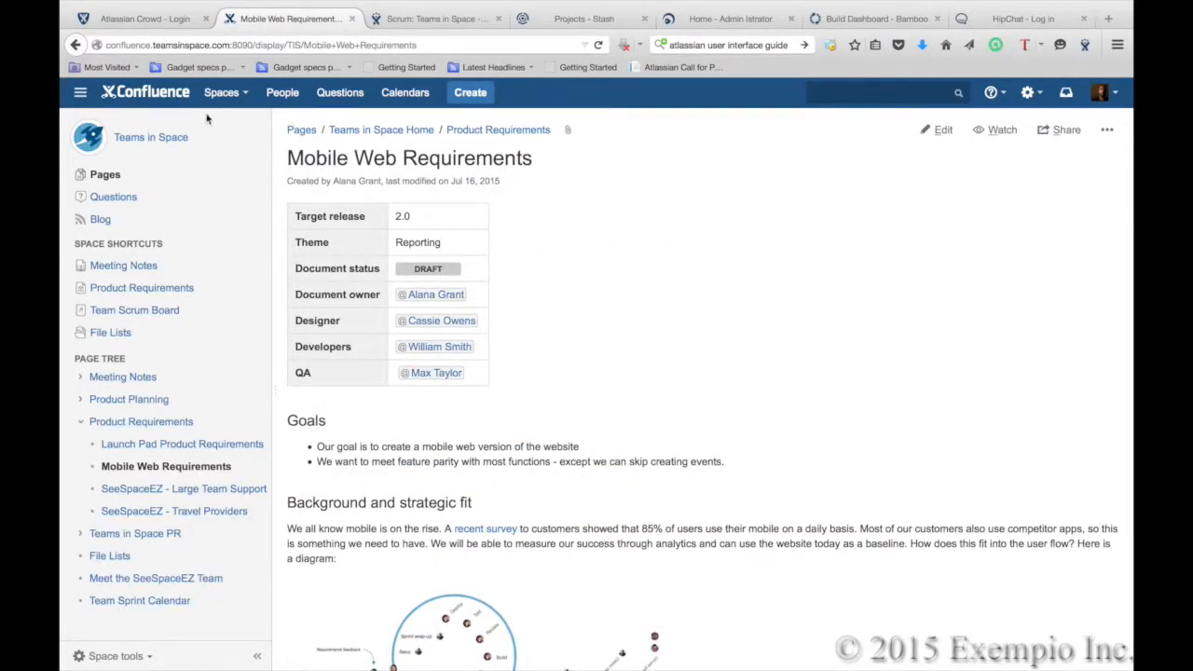
- Return to the dashboard and read the notification about the comment on Teams in Space Home
{"action": "left_click", "coordinate": [146, 99]}
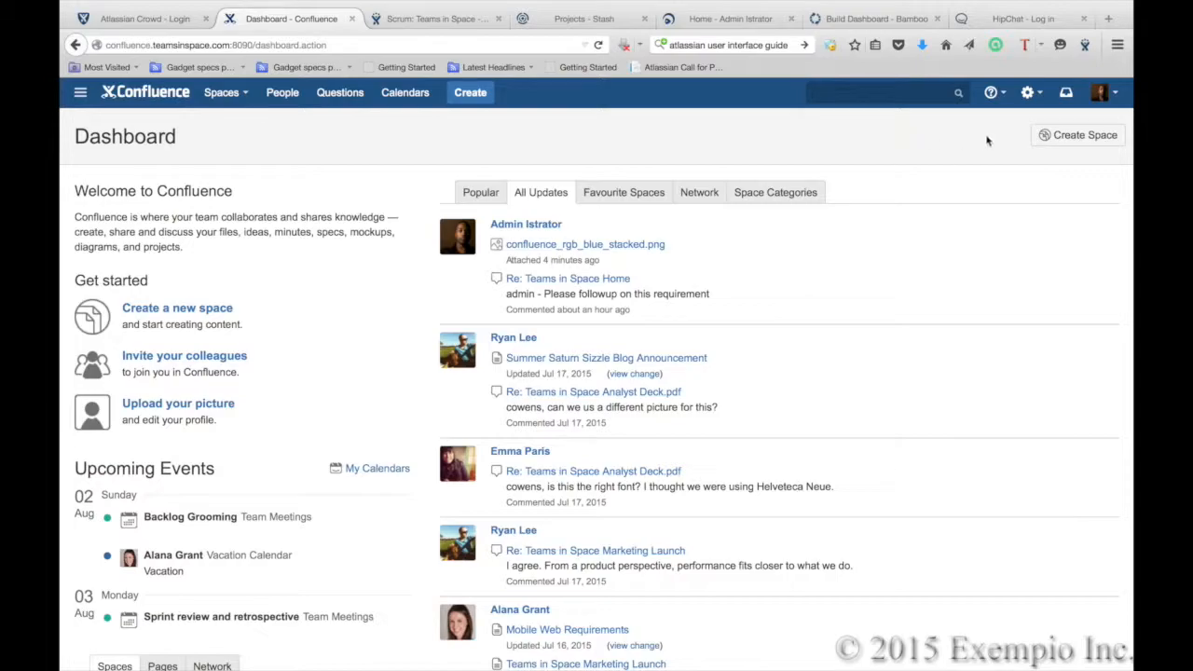
{"action": "left_click", "coordinate": [1067, 95]}
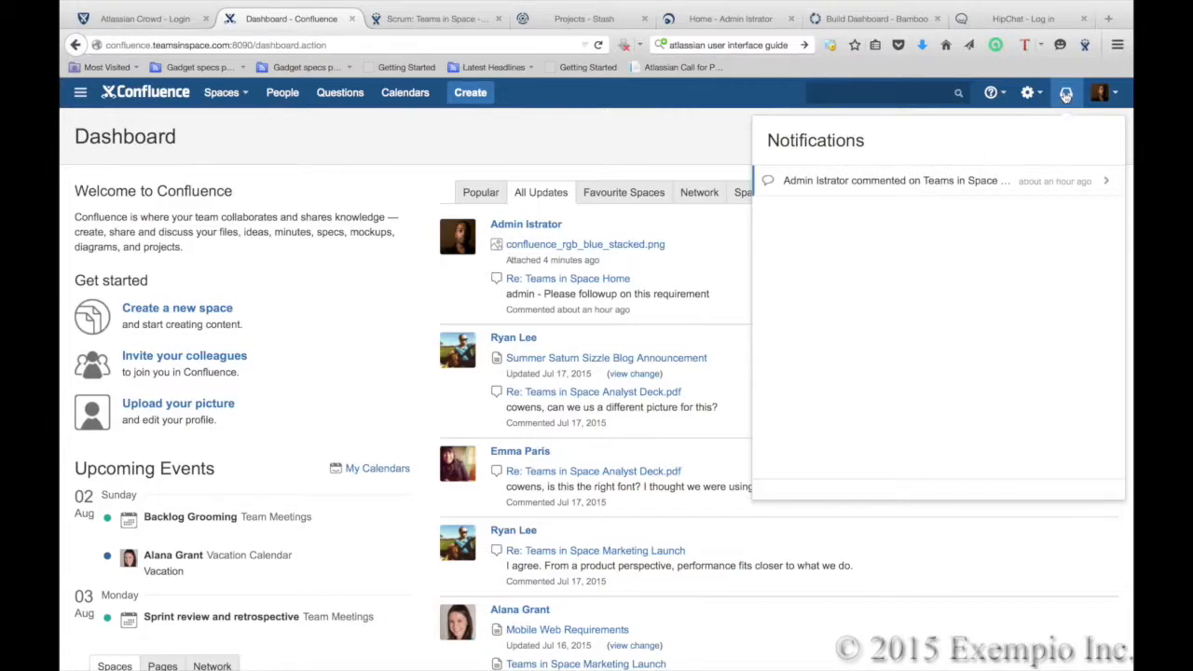
{"action": "left_click", "coordinate": [872, 183]}
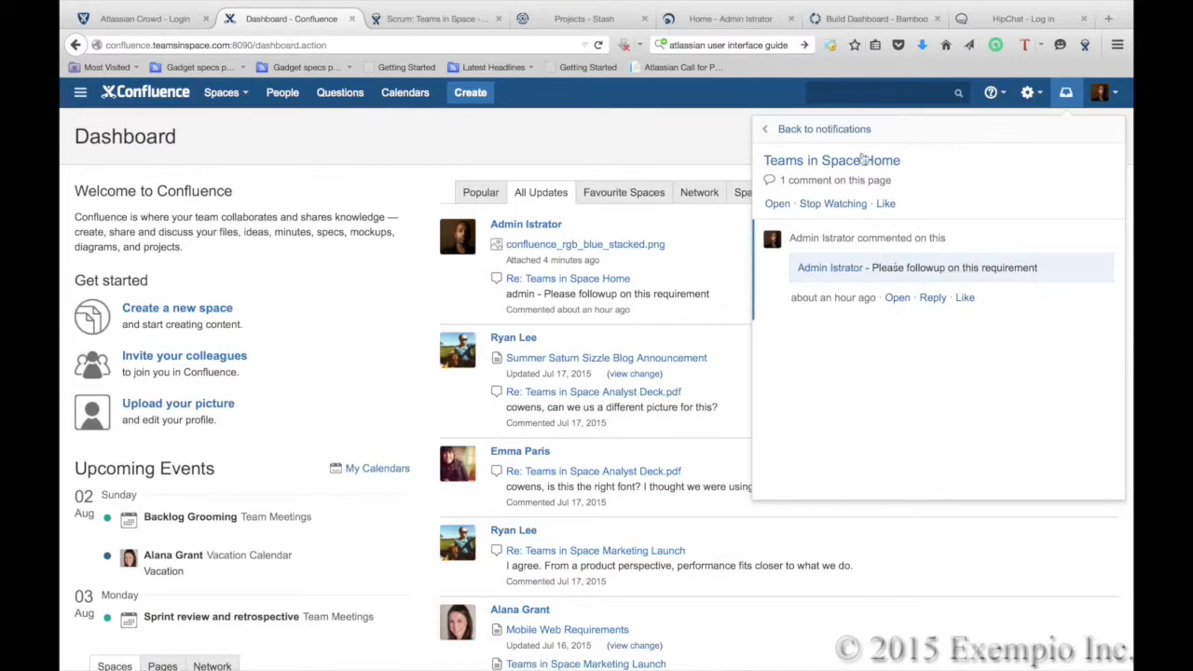
{"action": "left_click", "coordinate": [811, 130]}
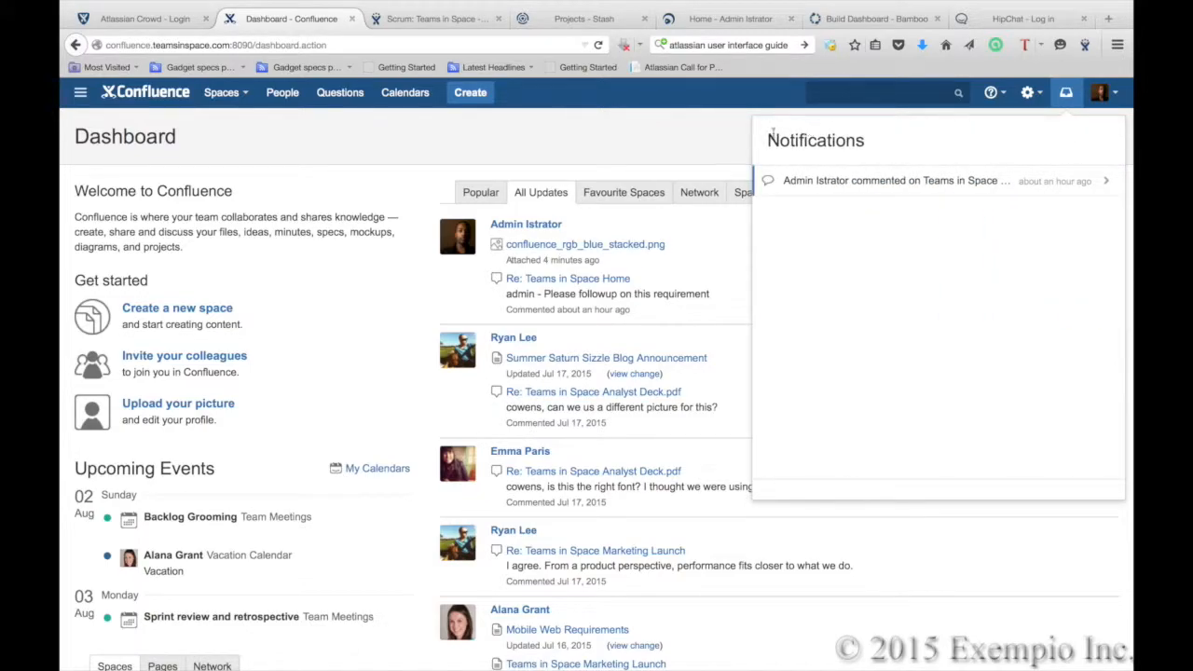
{"action": "left_click", "coordinate": [693, 143]}
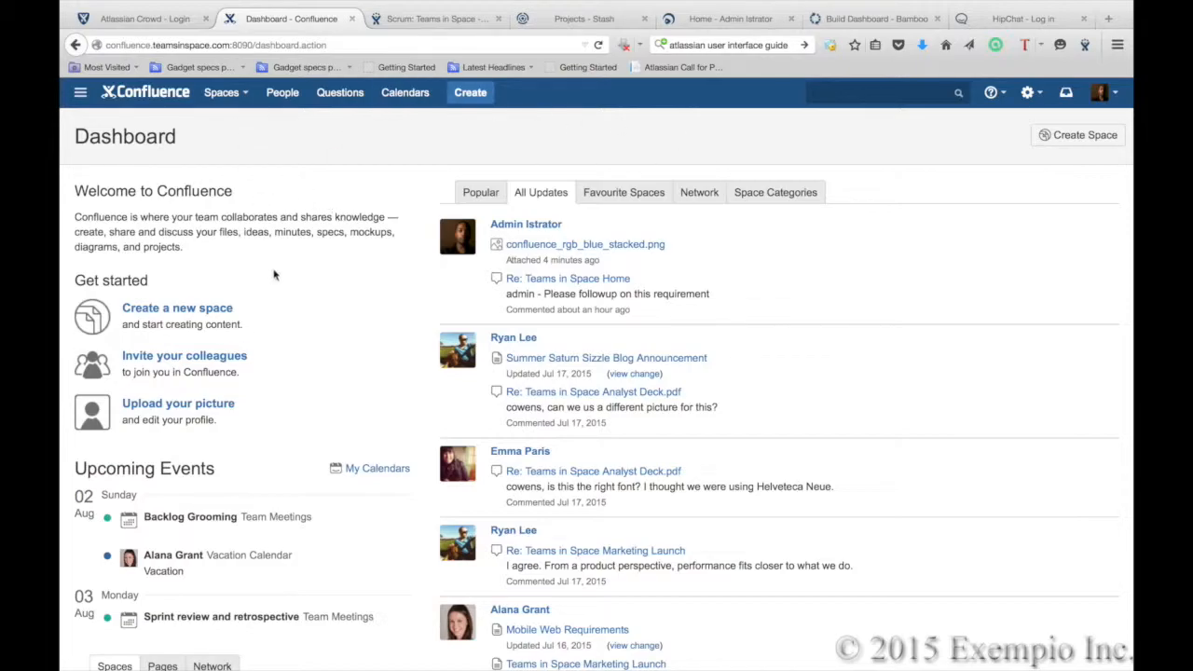
- Open the Teams in Space site space, and collapse and re-expand its sidebar
{"action": "scroll", "coordinate": [288, 380], "scroll_direction": "down", "scroll_amount": 3}
{"action": "left_click", "coordinate": [135, 551]}
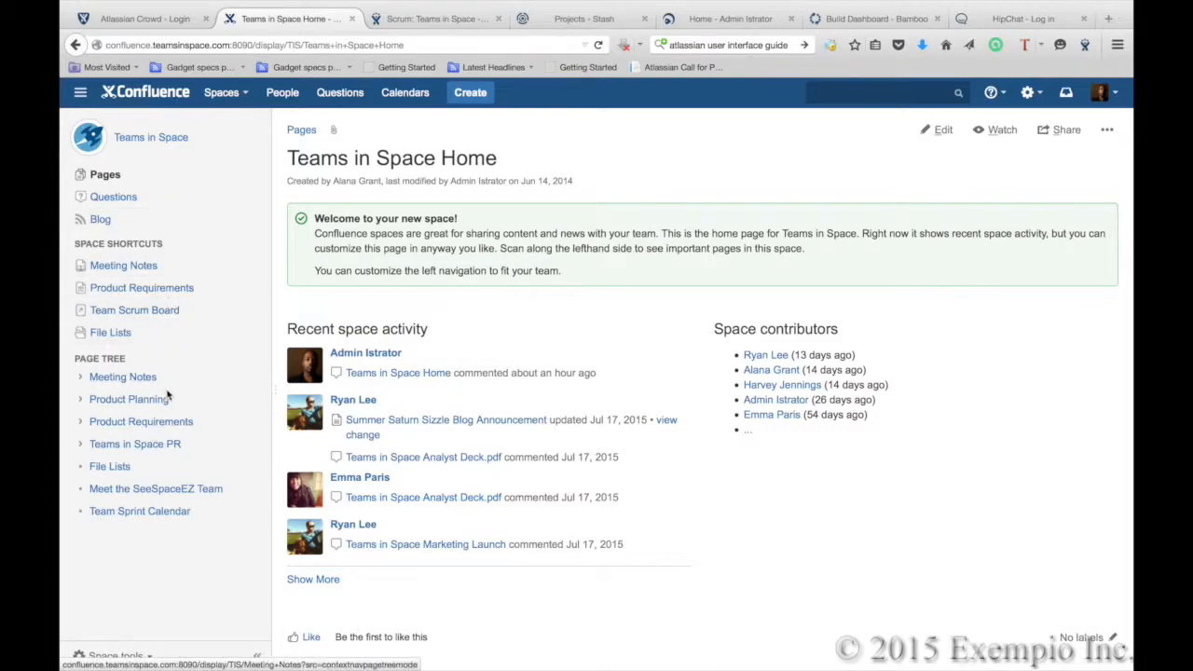
{"action": "left_click", "coordinate": [262, 657]}
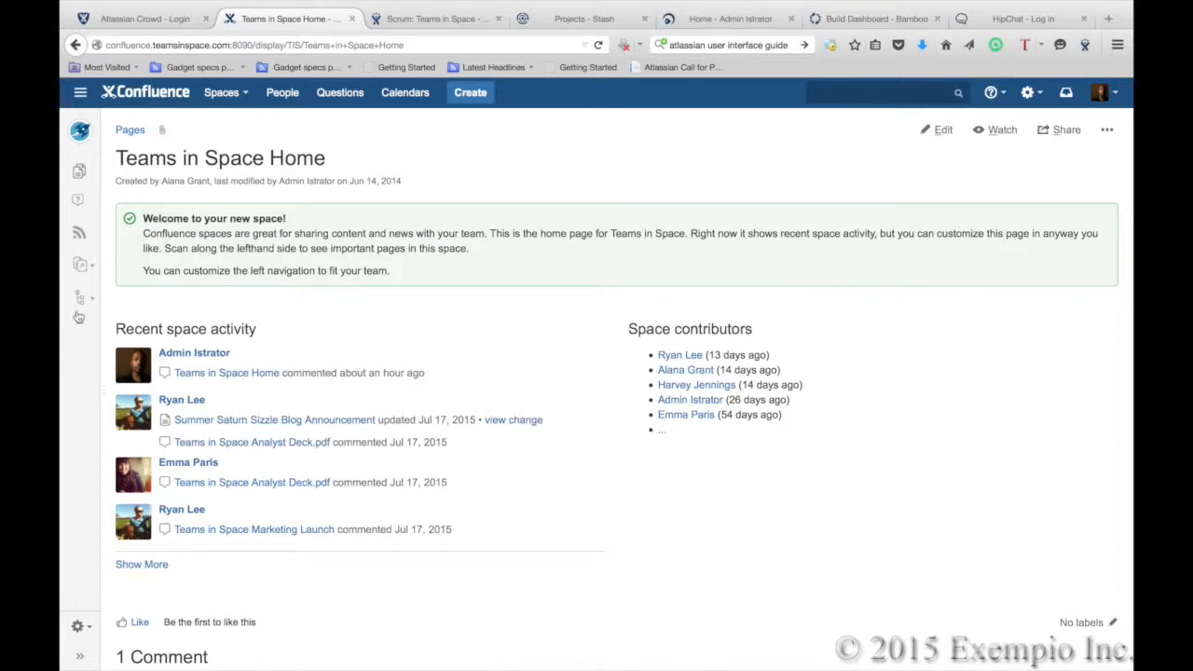
{"action": "left_click", "coordinate": [82, 659]}
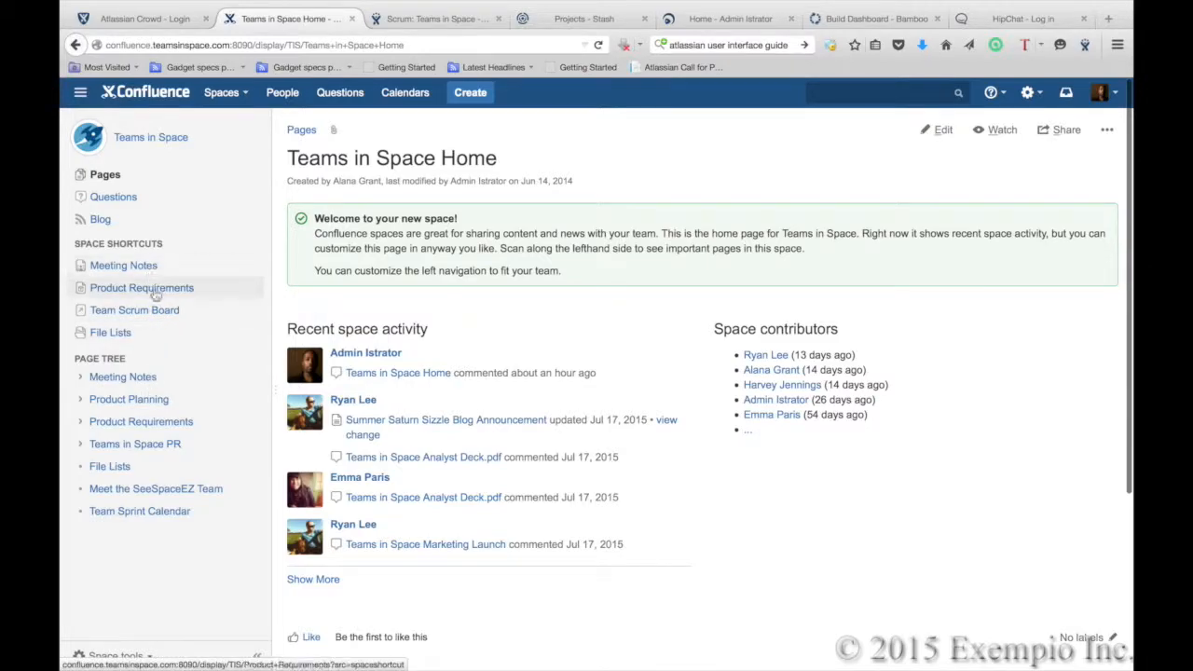
- View the sidebar configuration options of the Teams in Space space and leave them without changes
{"action": "left_click", "coordinate": [135, 655]}
{"action": "left_click", "coordinate": [140, 634]}
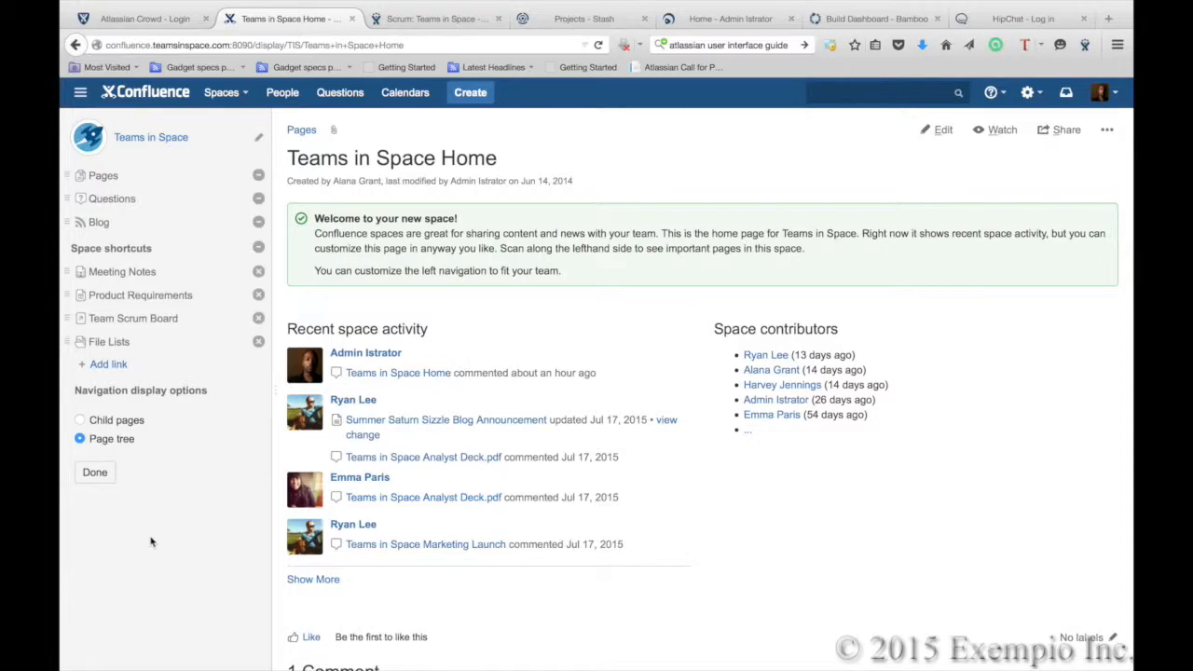
{"action": "left_click", "coordinate": [95, 472]}
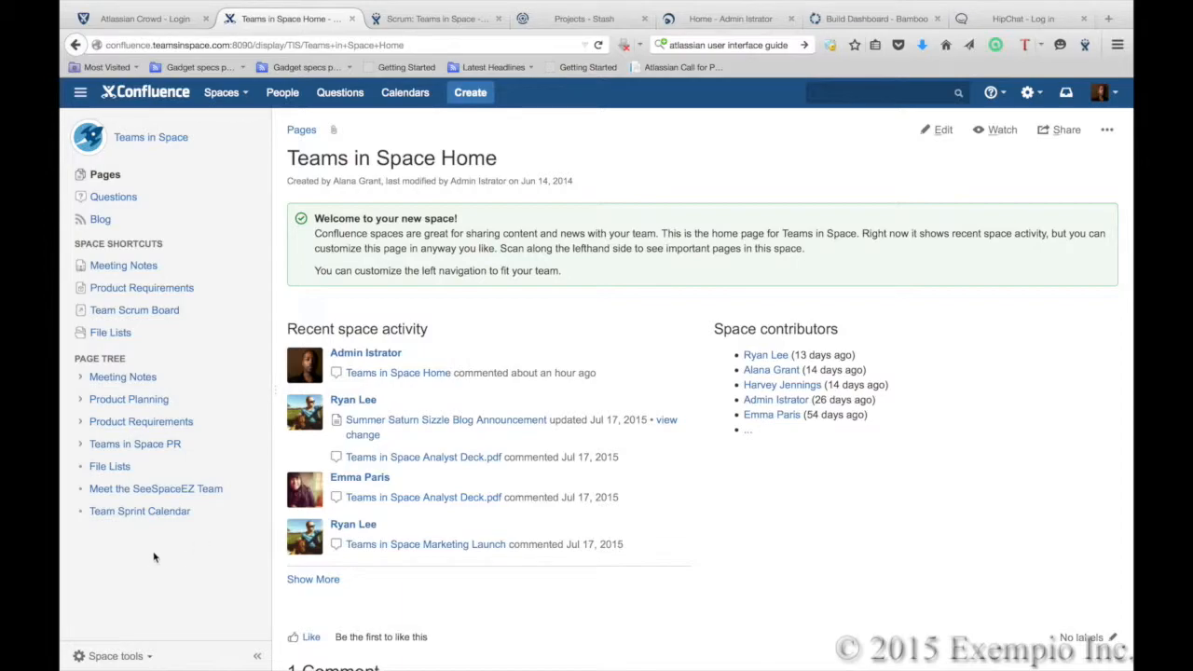
- Open the Team Sprint Calendar page in the Teams in Space space
{"action": "left_click", "coordinate": [146, 511]}
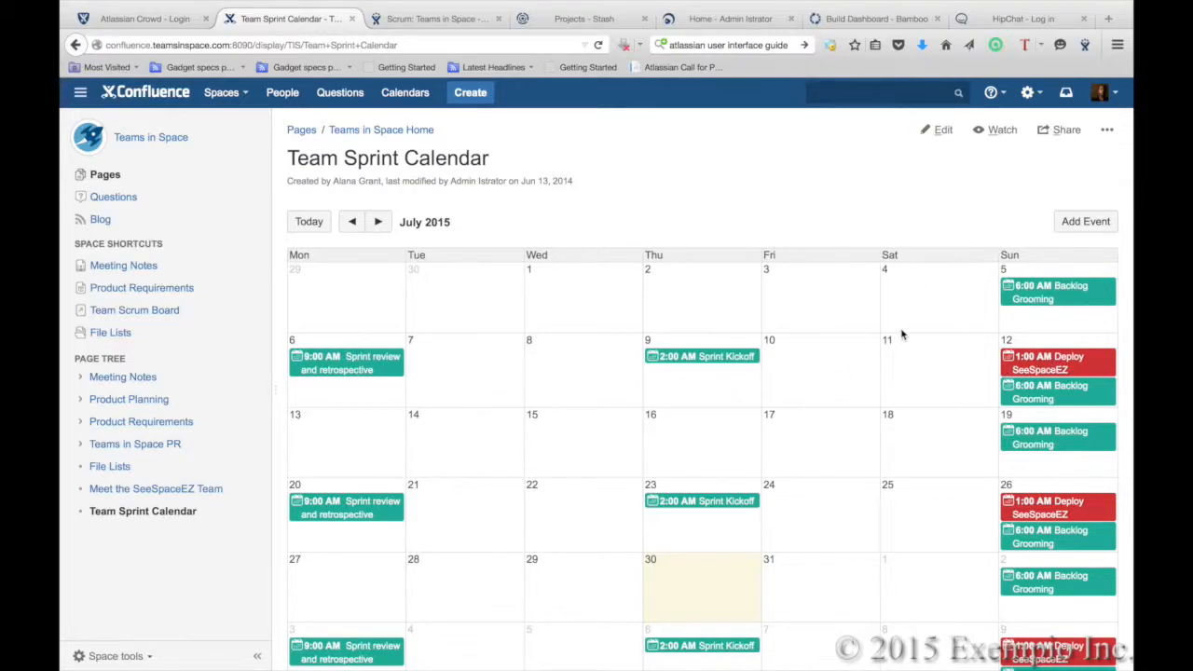
- Open the form for adding an event to the Team Sprint Calendar, view the available event types, and cancel without creating one
{"action": "left_click", "coordinate": [1084, 223]}
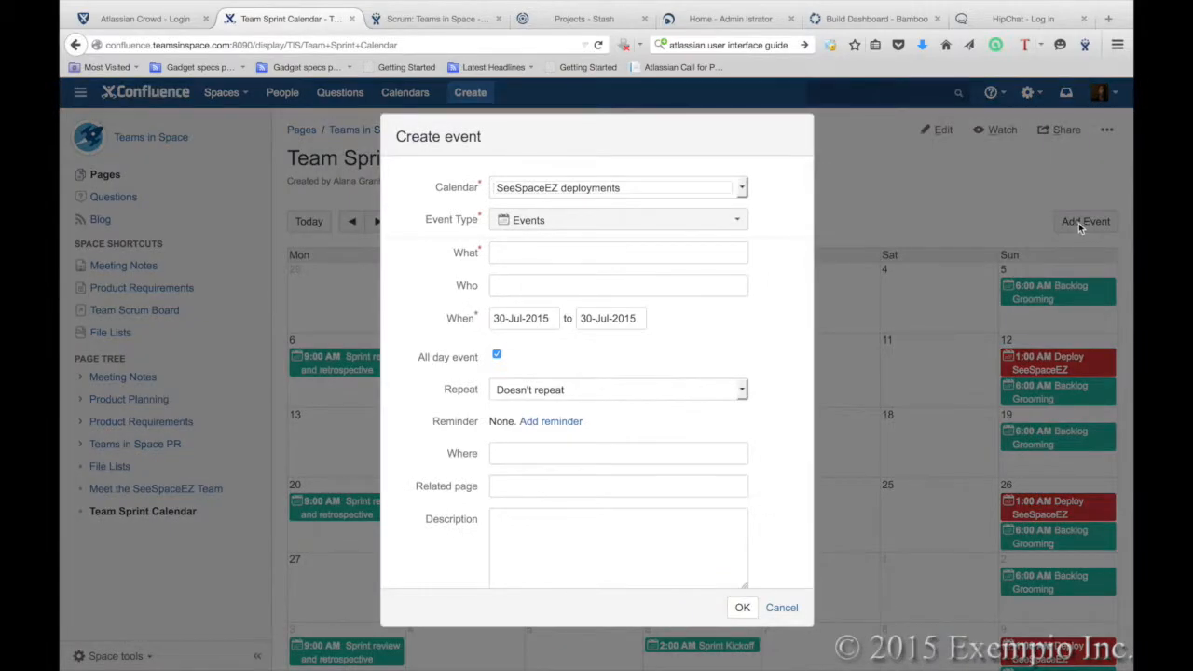
{"action": "left_click", "coordinate": [737, 221]}
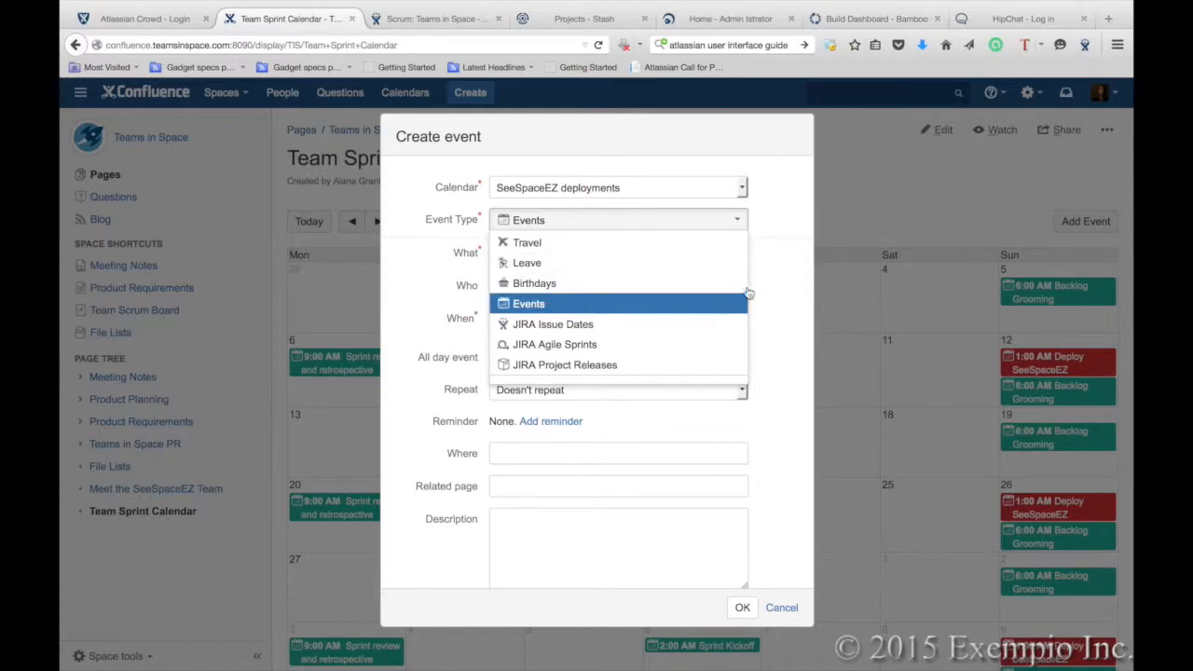
{"action": "left_click", "coordinate": [754, 222]}
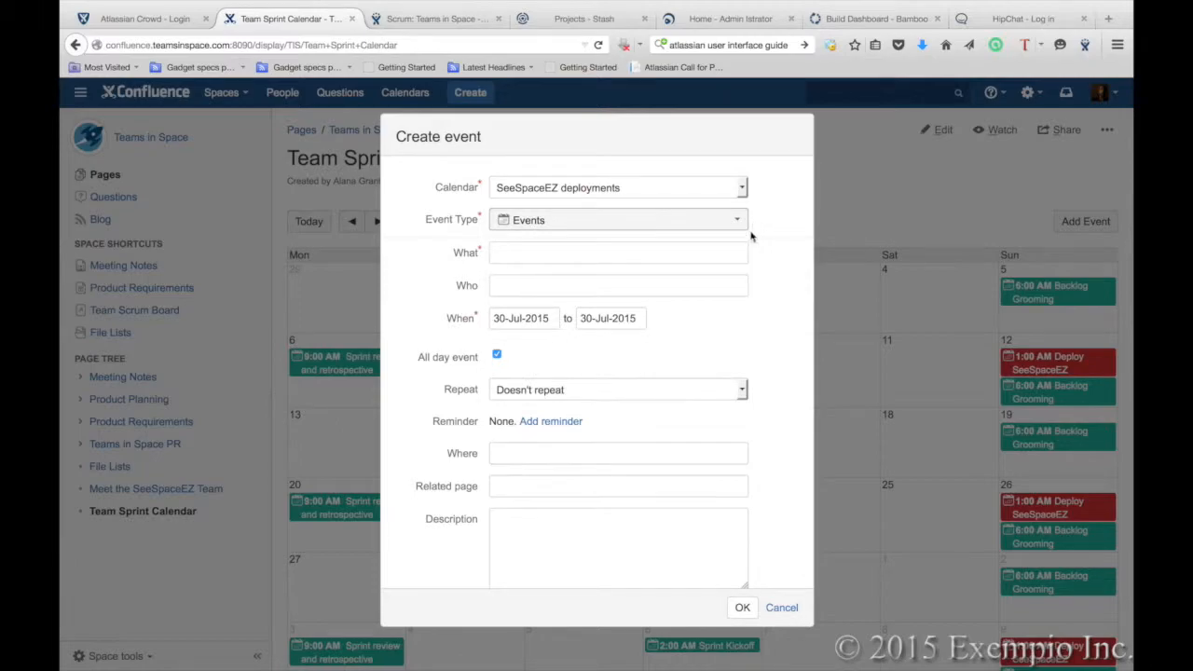
{"action": "left_click", "coordinate": [781, 608]}
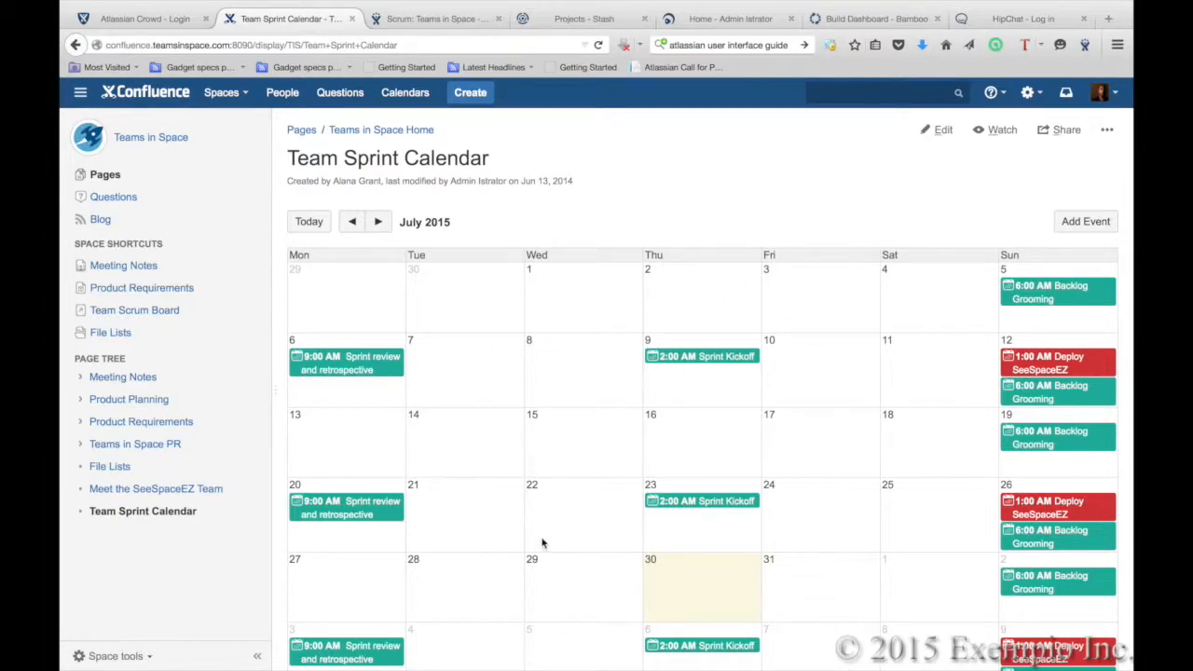
- Examine the page templates offered for creating content in the Teams in Space space
{"action": "scroll", "coordinate": [541, 543], "scroll_direction": "down", "scroll_amount": 5}
{"action": "scroll", "coordinate": [541, 543], "scroll_direction": "up", "scroll_amount": 5}
{"action": "left_click", "coordinate": [470, 94]}
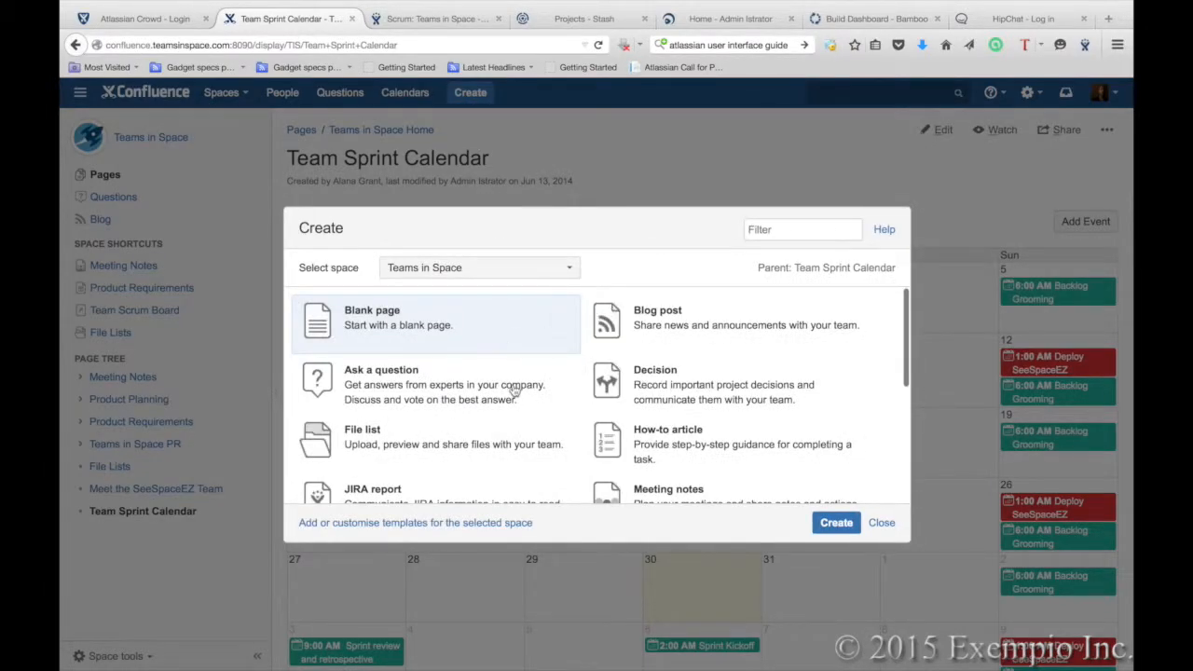
{"action": "scroll", "coordinate": [508, 384], "scroll_direction": "down", "scroll_amount": 3}
{"action": "scroll", "coordinate": [514, 390], "scroll_direction": "down", "scroll_amount": 3}
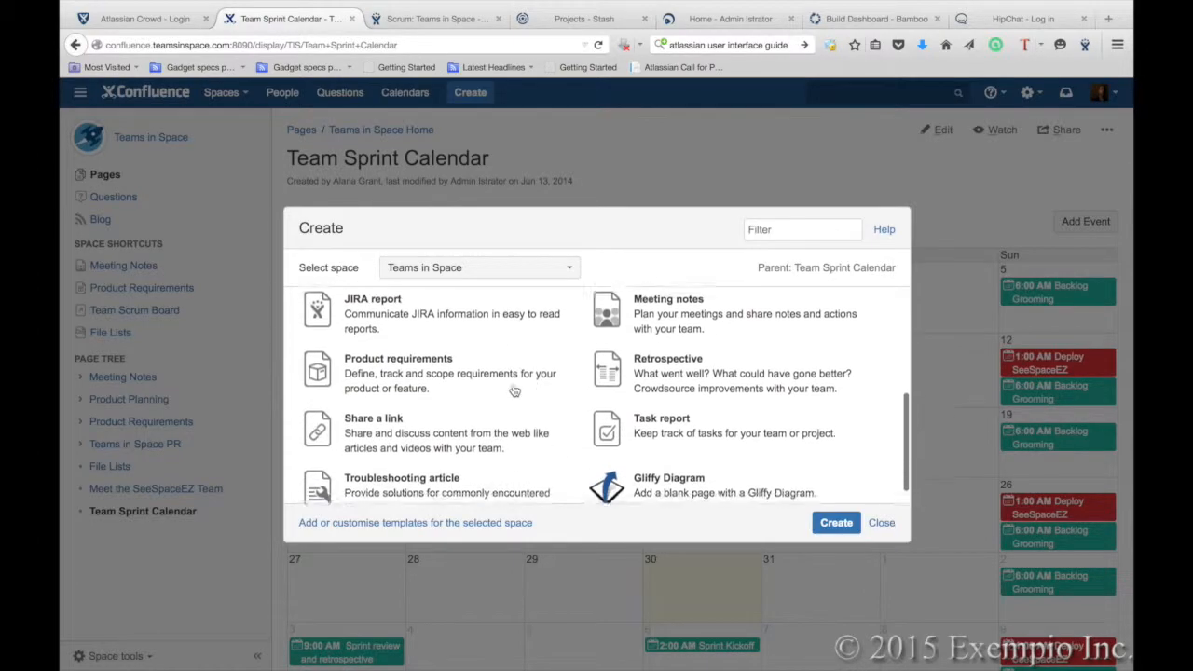
{"action": "scroll", "coordinate": [514, 389], "scroll_direction": "up", "scroll_amount": 6}
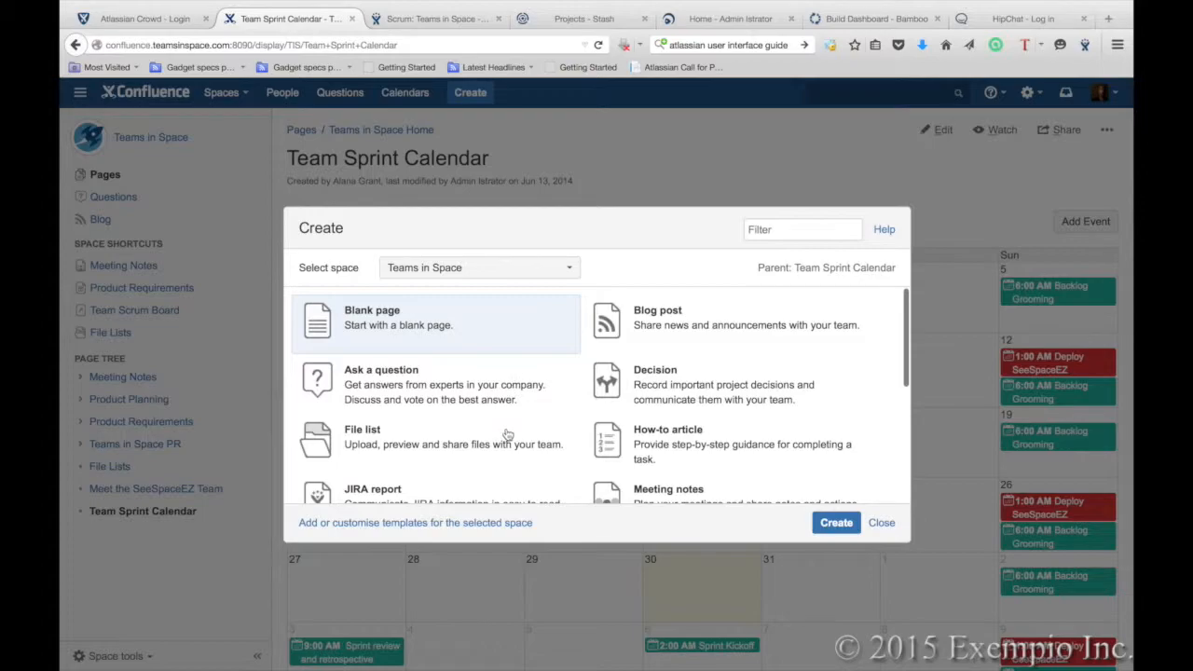
{"action": "scroll", "coordinate": [526, 431], "scroll_direction": "down", "scroll_amount": 1}
{"action": "scroll", "coordinate": [527, 432], "scroll_direction": "down", "scroll_amount": 3}
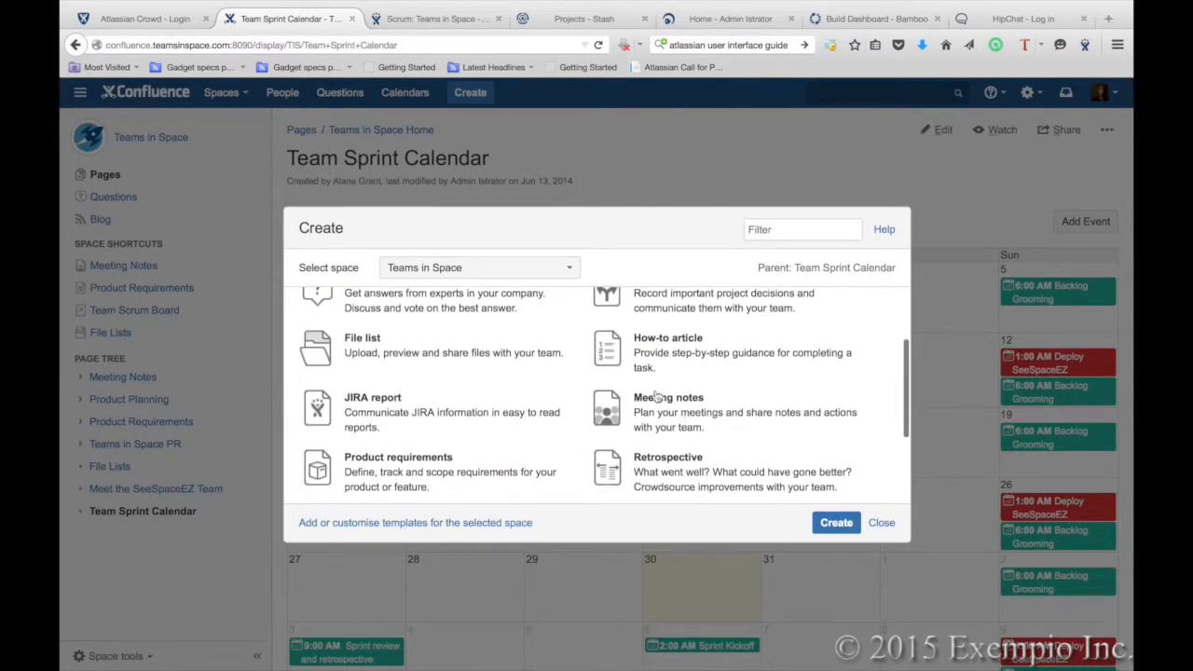
{"action": "scroll", "coordinate": [669, 412], "scroll_direction": "down", "scroll_amount": 3}
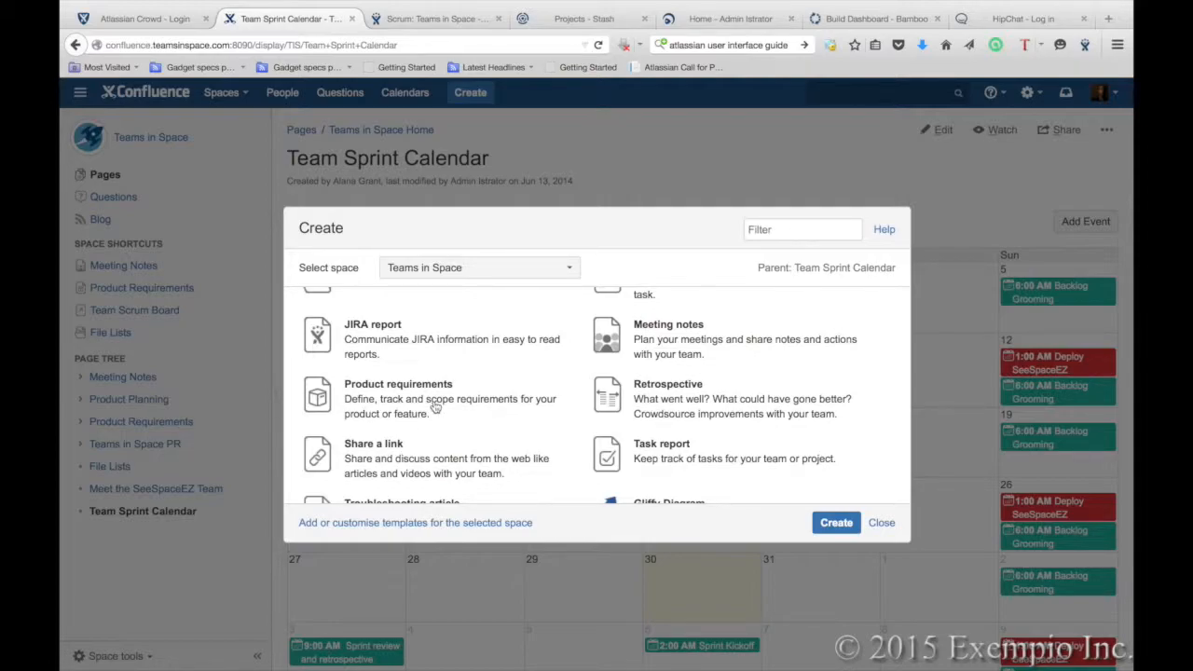
{"action": "scroll", "coordinate": [435, 406], "scroll_direction": "down", "scroll_amount": 2}
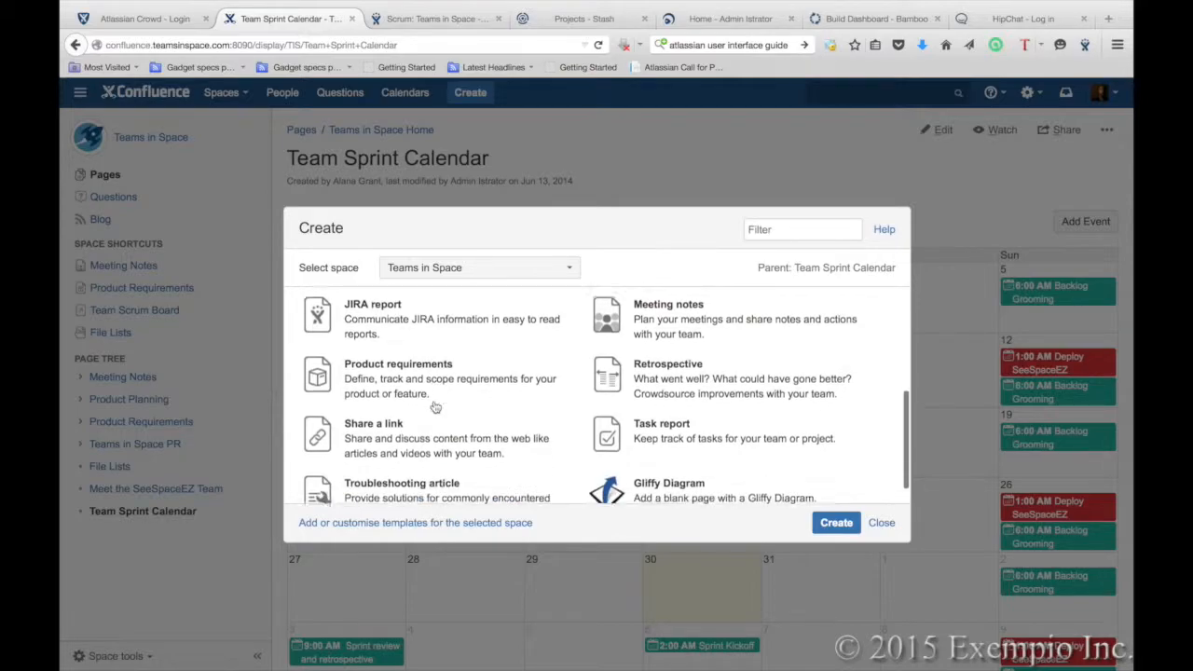
{"action": "scroll", "coordinate": [434, 406], "scroll_direction": "up", "scroll_amount": 3}
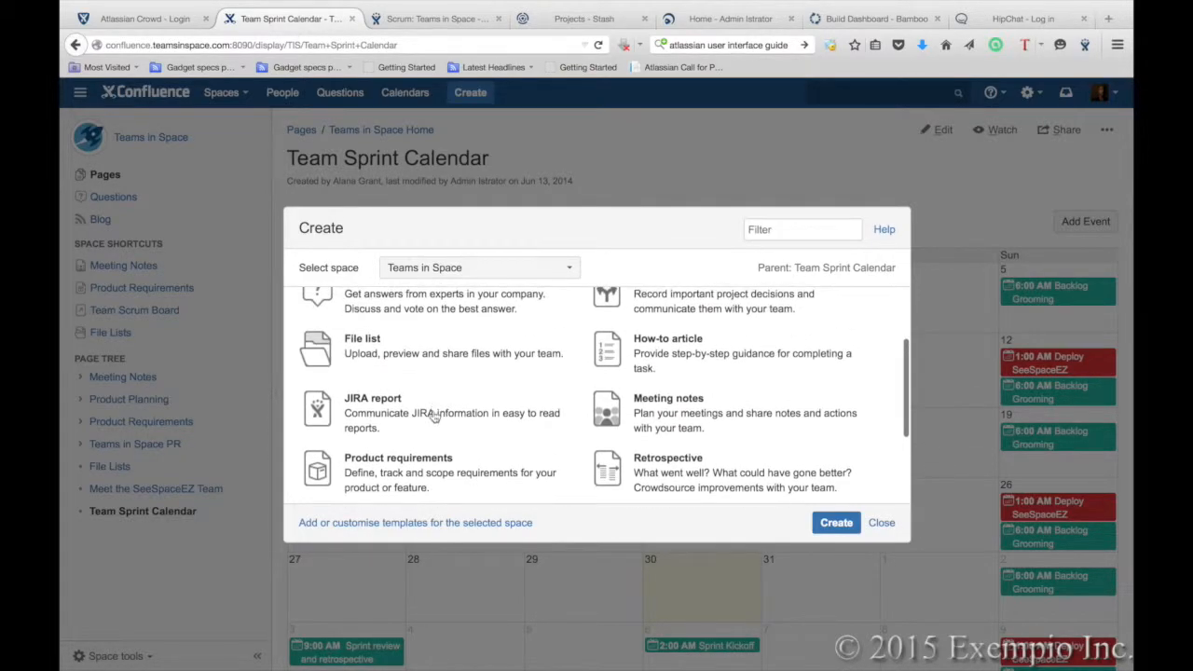
- Start a new page from the JIRA report template, choosing Status report as the report type
{"action": "left_click", "coordinate": [404, 427]}
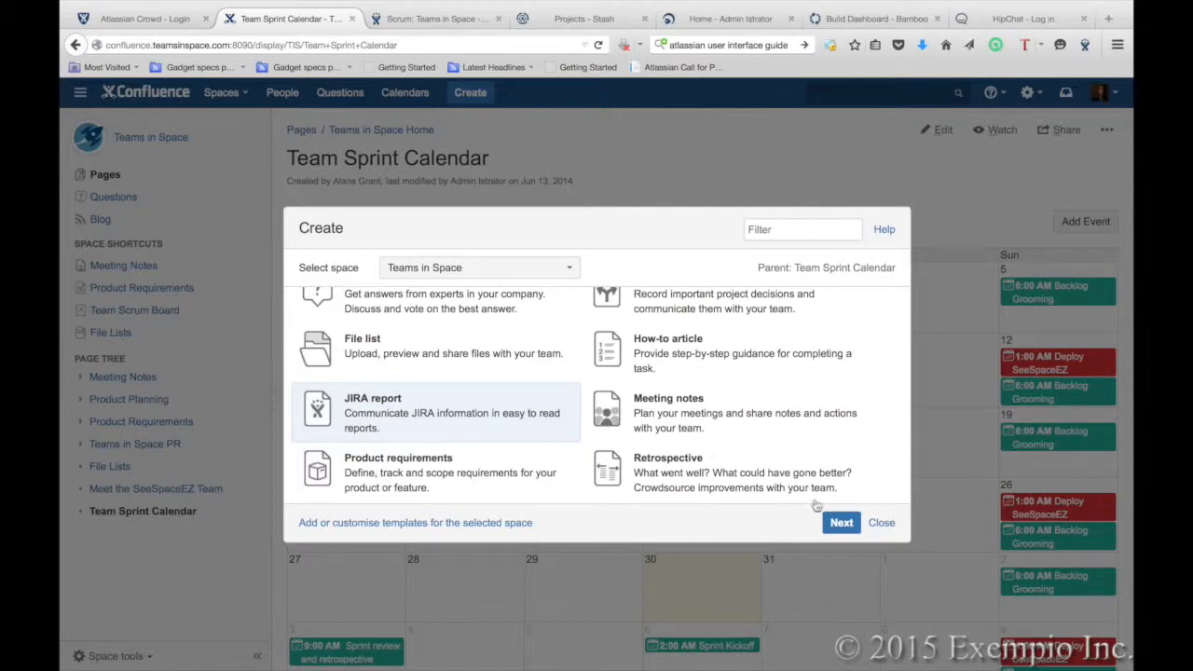
{"action": "left_click", "coordinate": [836, 523]}
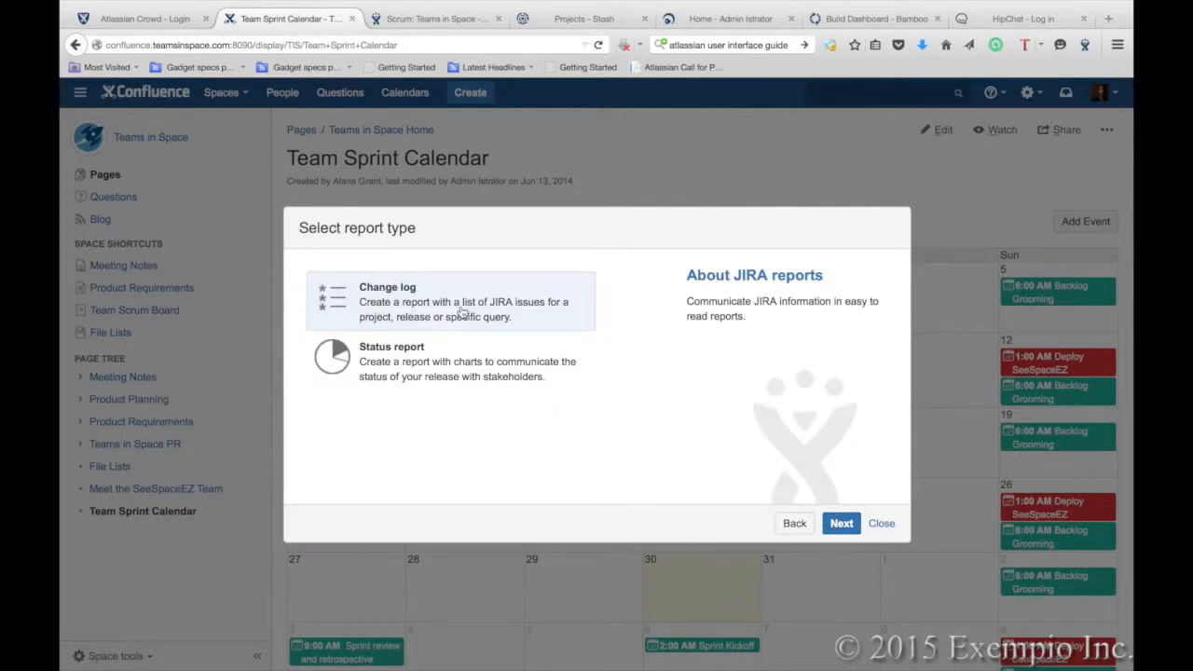
{"action": "left_click", "coordinate": [410, 377]}
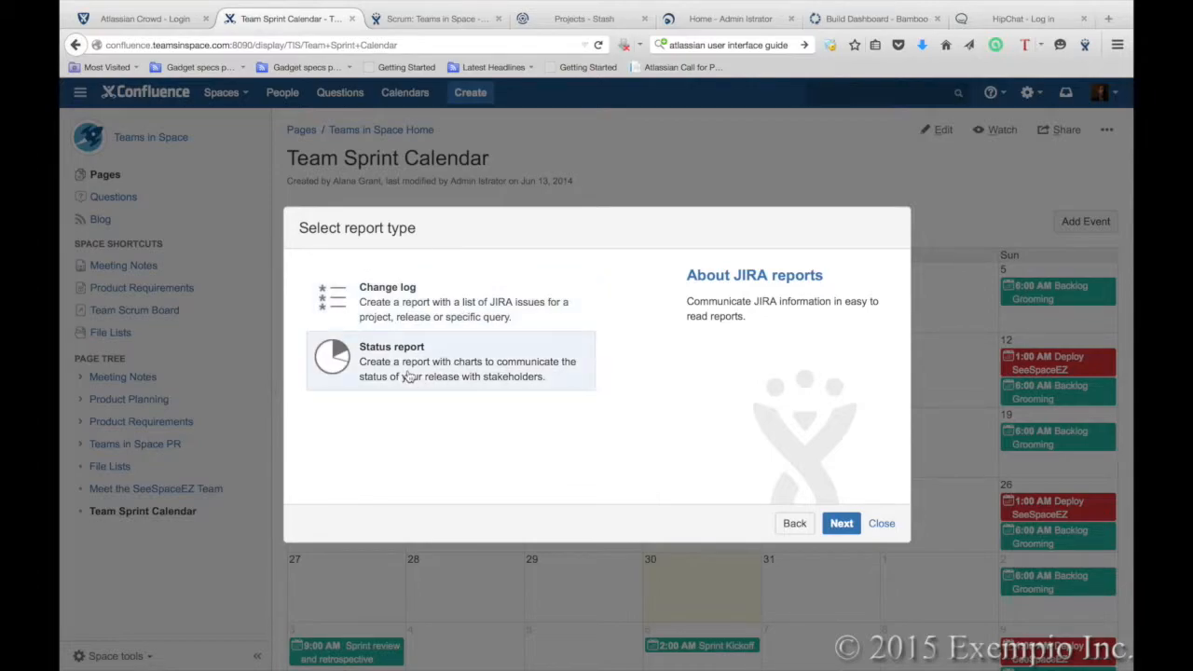
{"action": "left_click", "coordinate": [841, 524]}
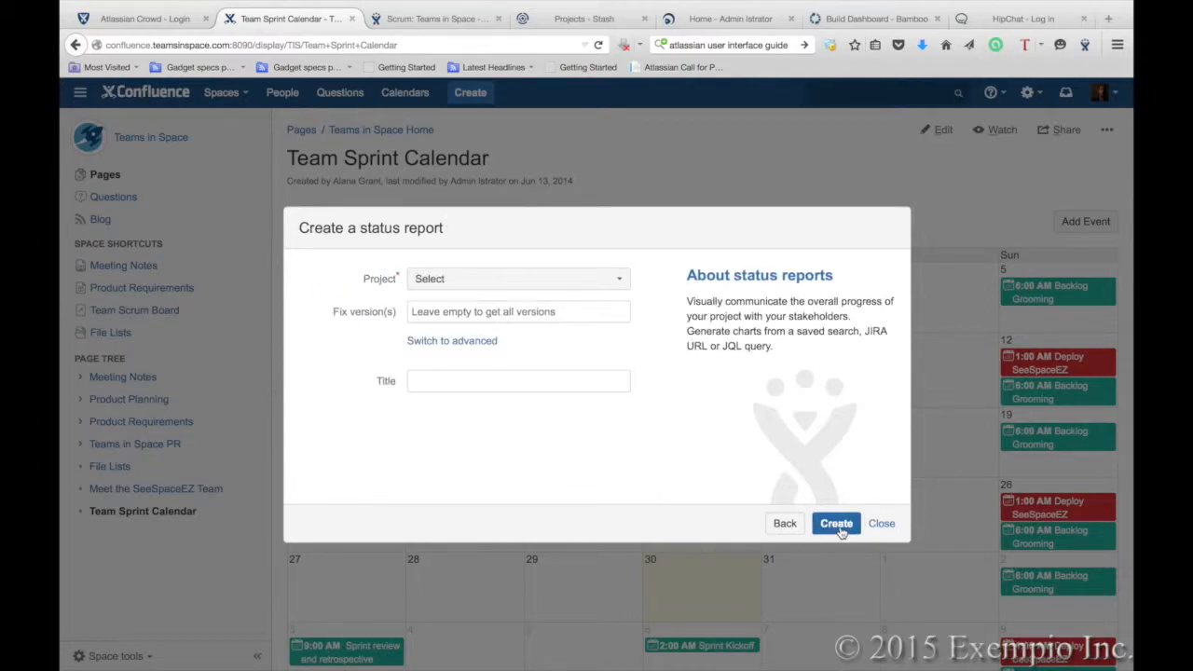
- Create the status report for the Teams in Space project across all versions and save the page
{"action": "left_click", "coordinate": [576, 278]}
{"action": "left_click", "coordinate": [487, 388]}
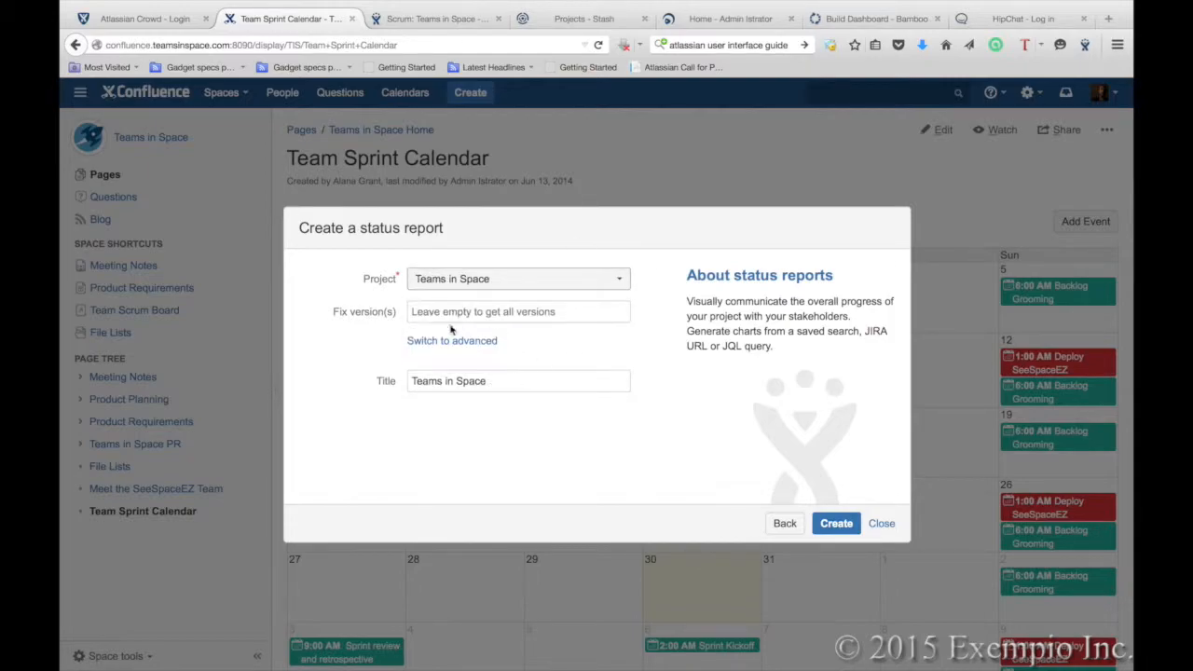
{"action": "left_click", "coordinate": [843, 527]}
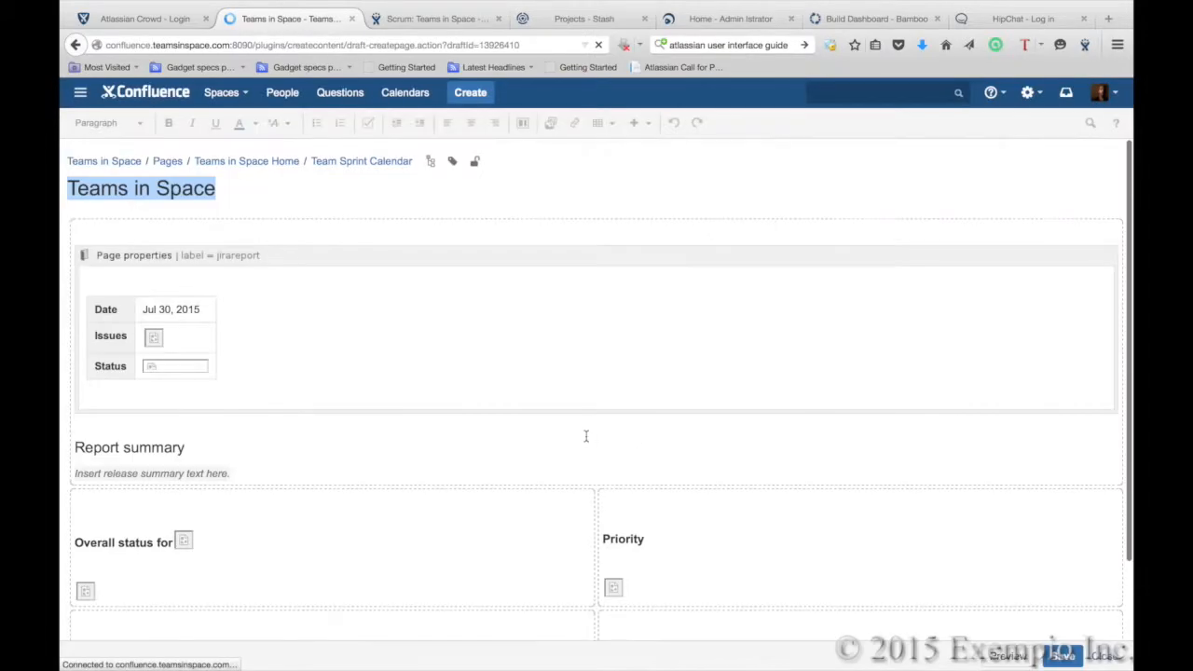
{"action": "scroll", "coordinate": [801, 461], "scroll_direction": "down", "scroll_amount": 3}
{"action": "left_click", "coordinate": [1063, 656]}
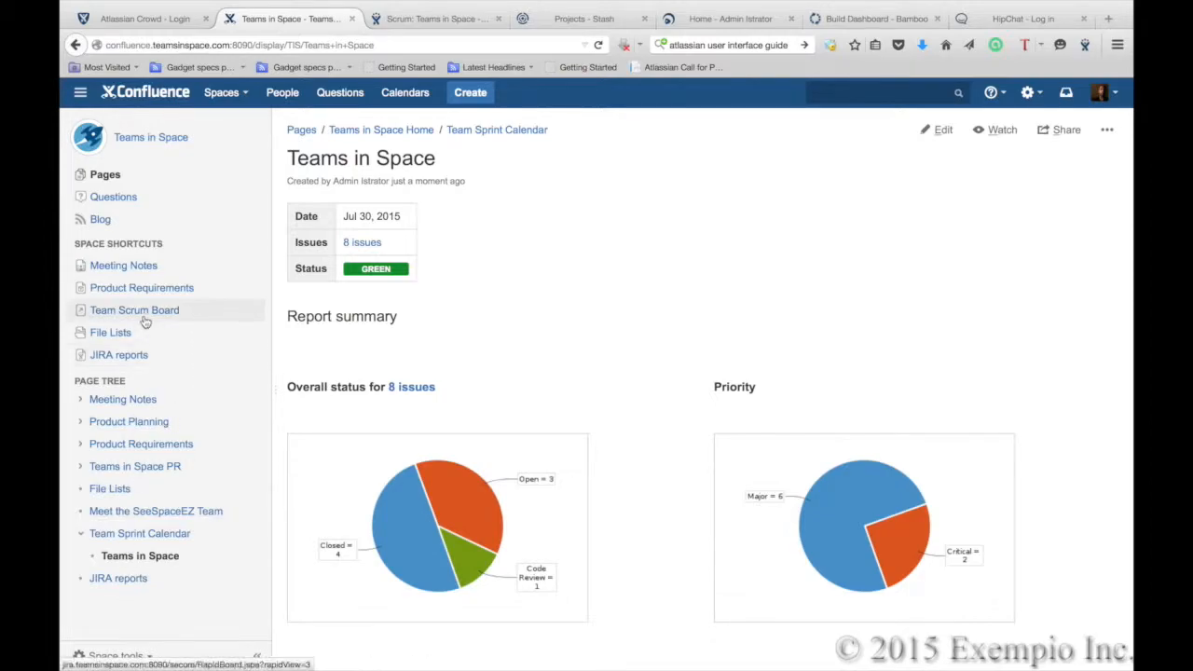
- Review the status report's charts, view its overall status issues in a new JIRA tab, and return to the report
{"action": "scroll", "coordinate": [565, 401], "scroll_direction": "down", "scroll_amount": 5}
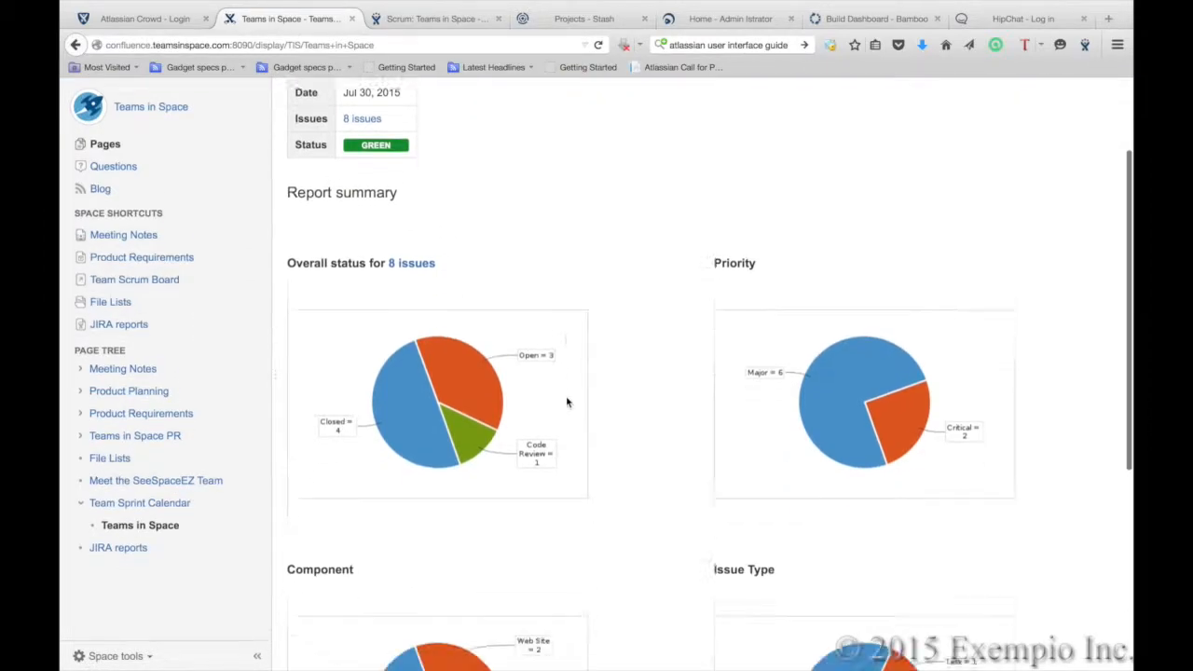
{"action": "scroll", "coordinate": [566, 402], "scroll_direction": "down", "scroll_amount": 3}
{"action": "scroll", "coordinate": [566, 402], "scroll_direction": "up", "scroll_amount": 10}
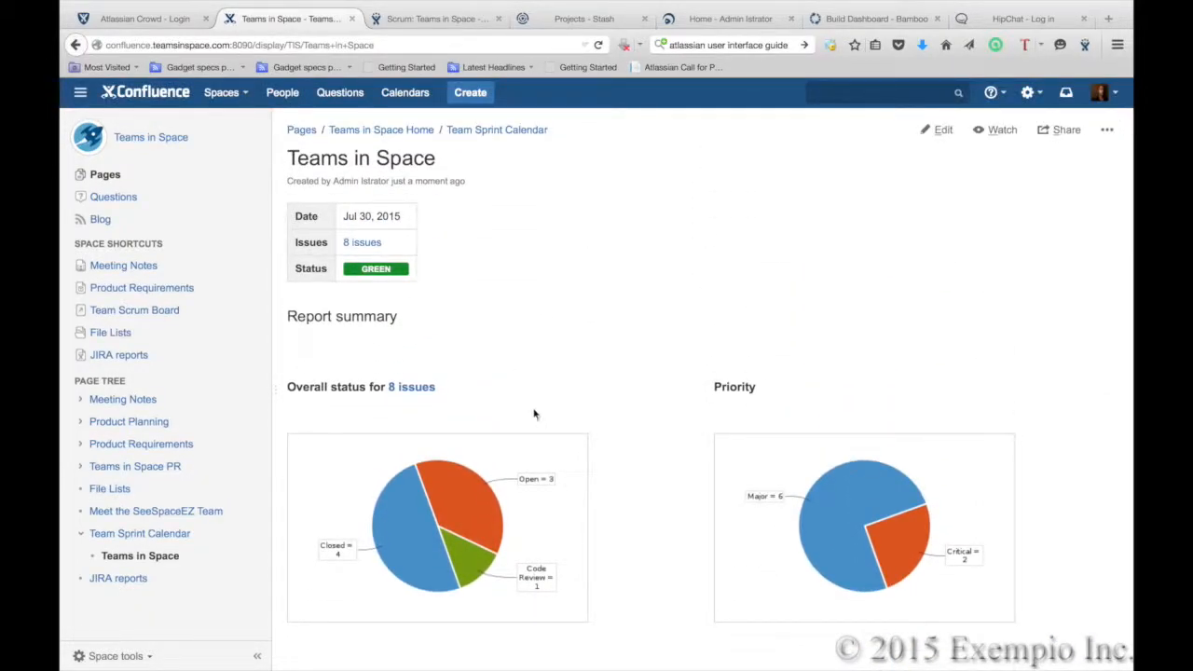
{"action": "right_click", "coordinate": [419, 392]}
{"action": "left_click", "coordinate": [454, 398]}
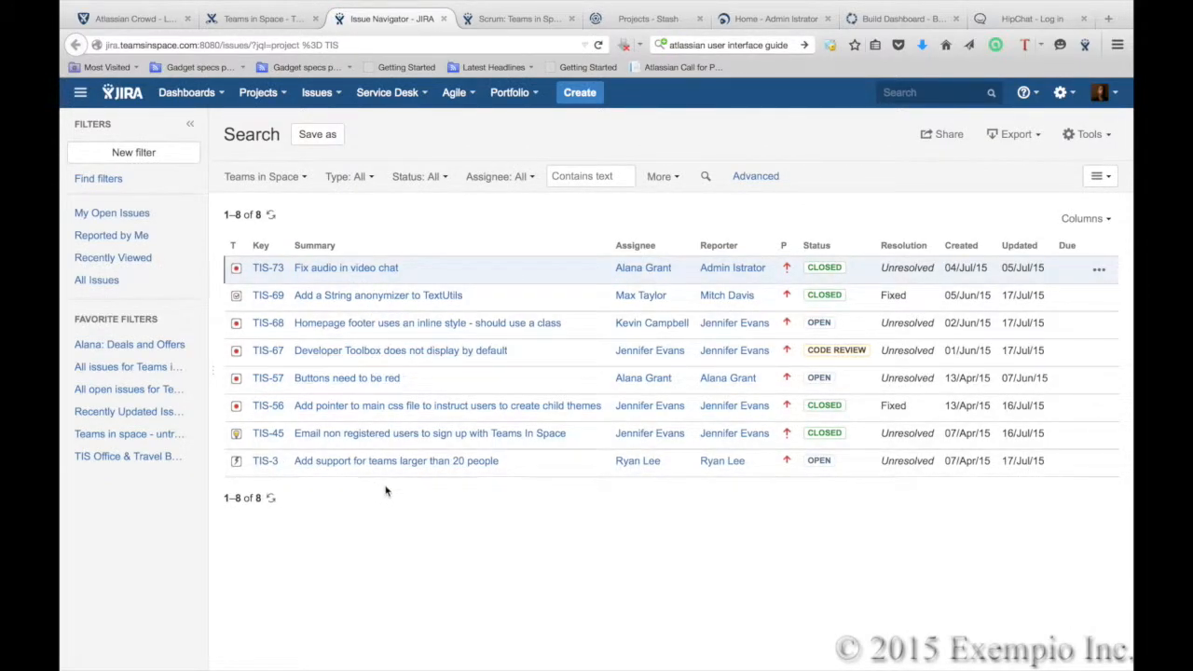
{"action": "left_click", "coordinate": [268, 20]}
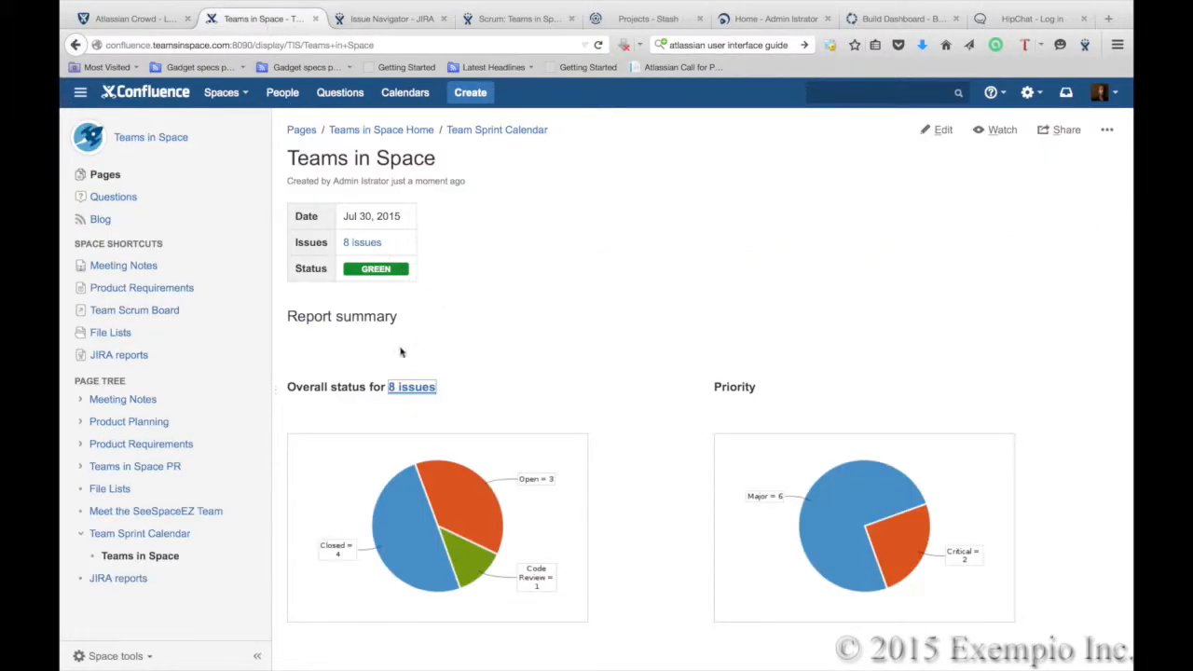
- View the Team Scrum Board from the space shortcuts in a new browser tab and return to the report page
{"action": "scroll", "coordinate": [299, 497], "scroll_direction": "down", "scroll_amount": 3}
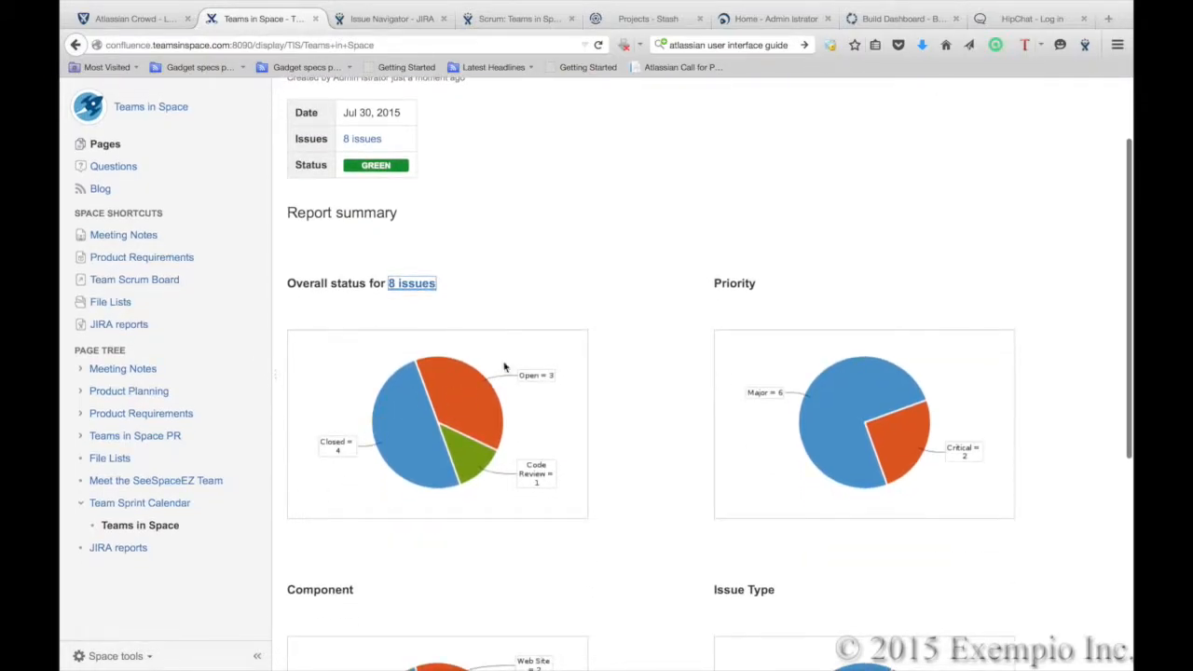
{"action": "middle_click", "coordinate": [163, 283]}
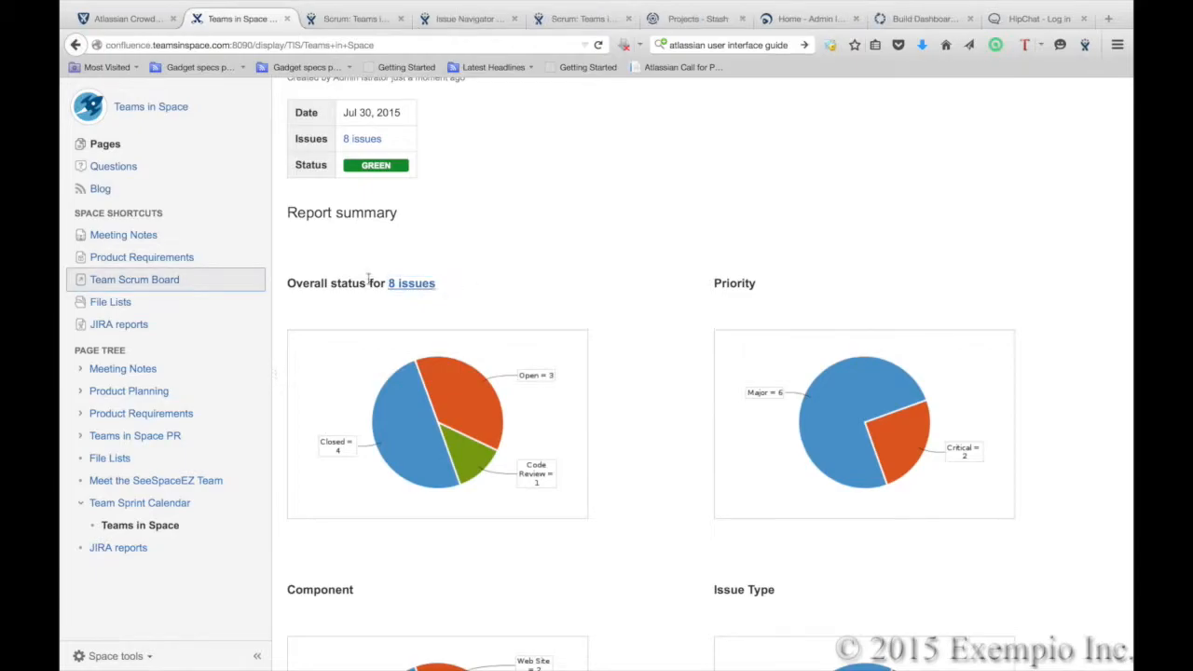
{"action": "right_click", "coordinate": [156, 287]}
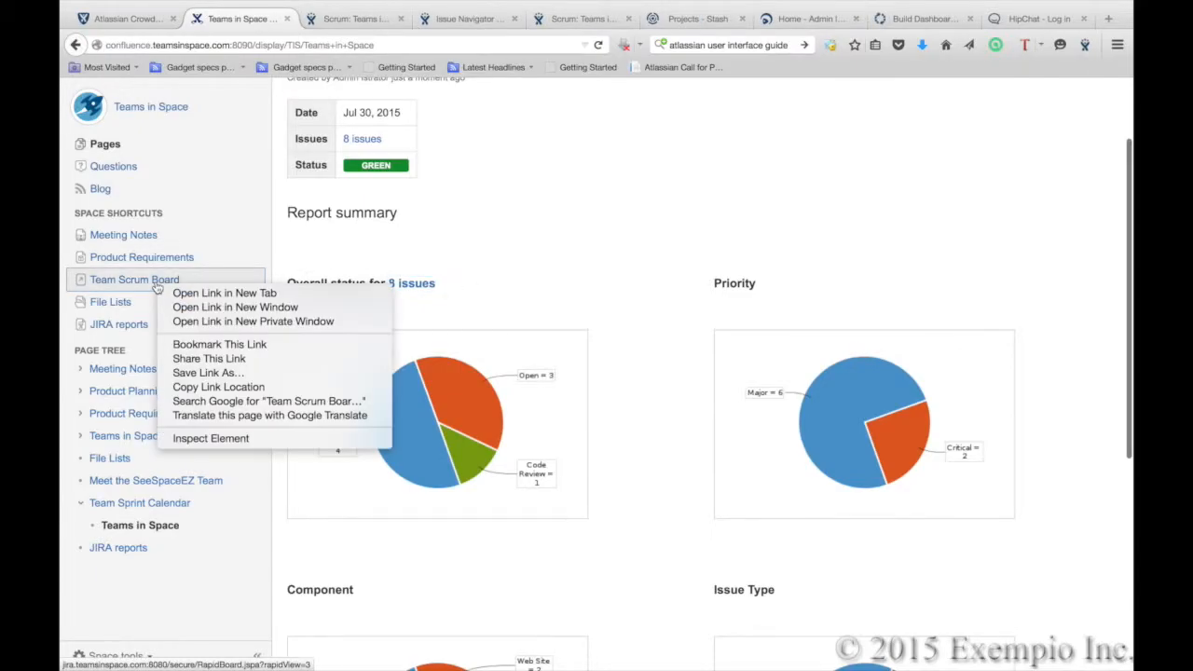
{"action": "left_click", "coordinate": [219, 295]}
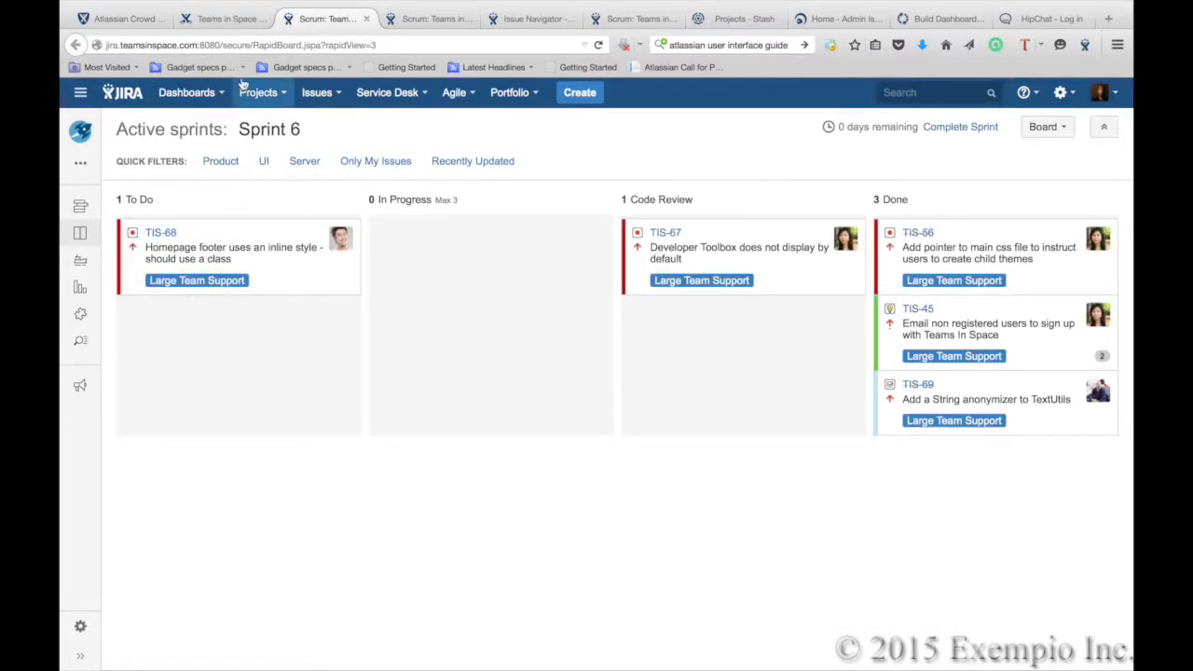
{"action": "left_click", "coordinate": [220, 21]}
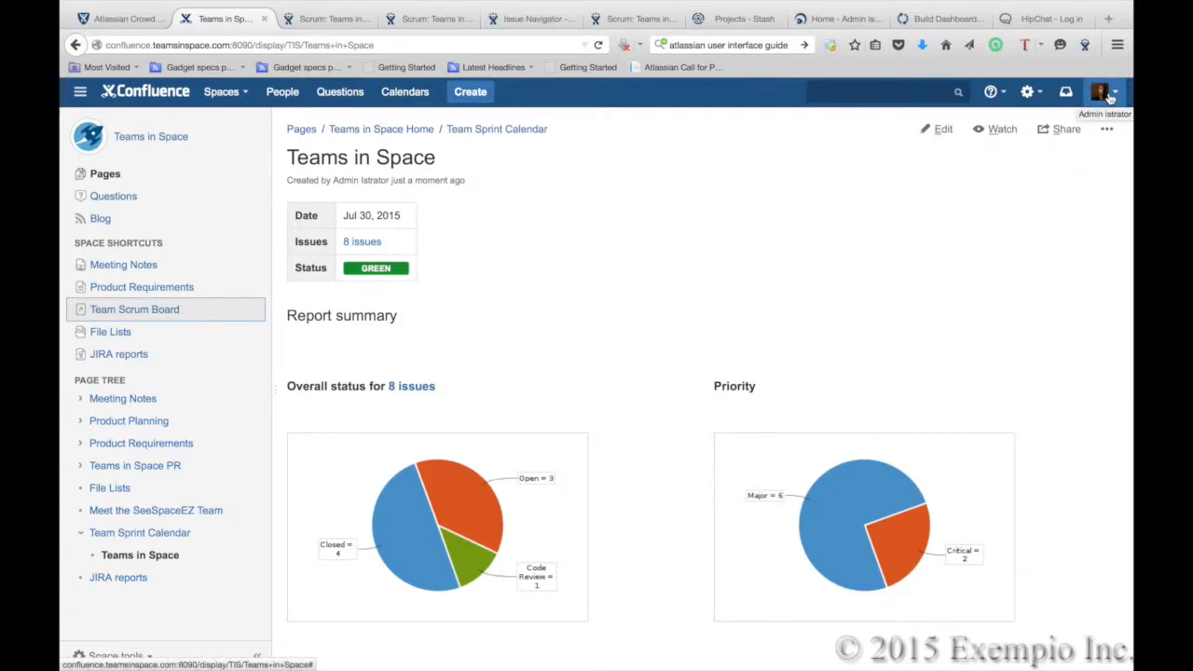
- Go to Teams in Space Home, open its attachments, and view confluence_rgb_blue_stacked.png before going back
{"action": "left_click", "coordinate": [1107, 129]}
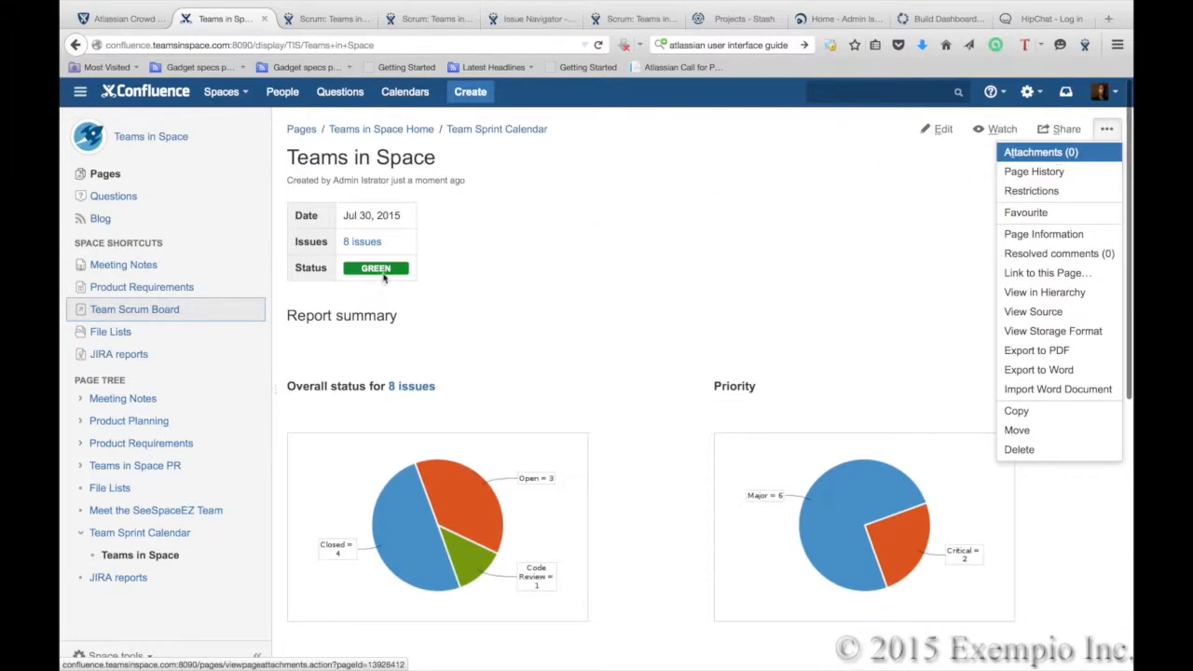
{"action": "left_click", "coordinate": [152, 138]}
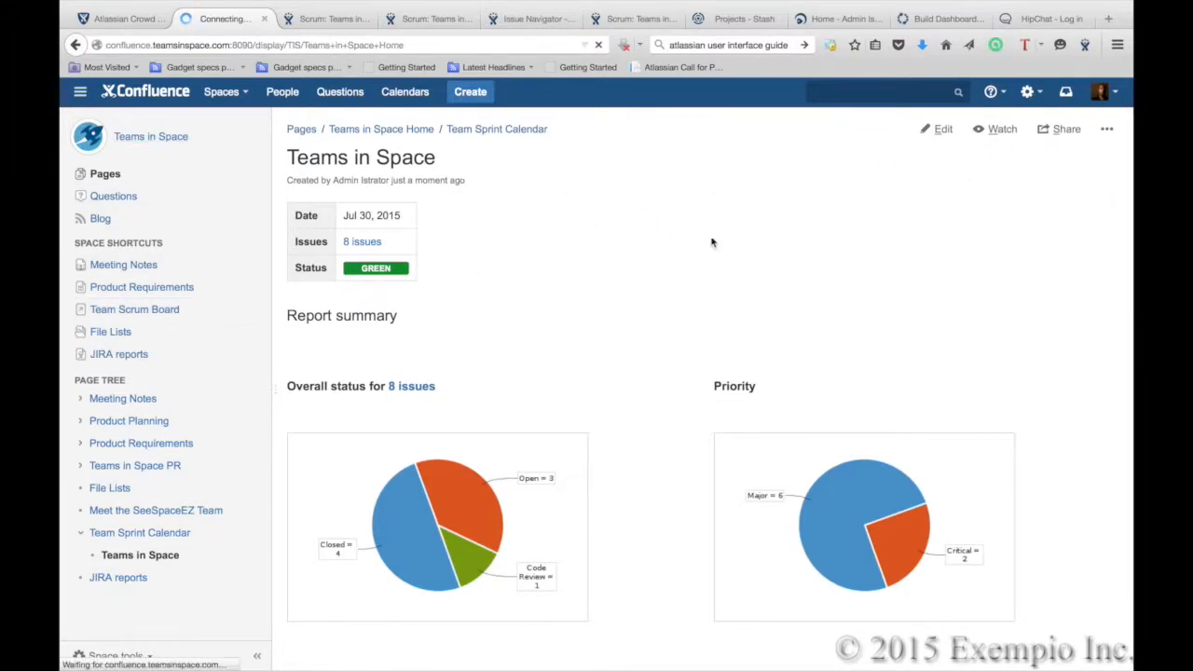
{"action": "left_click", "coordinate": [1106, 130]}
{"action": "left_click", "coordinate": [1060, 161]}
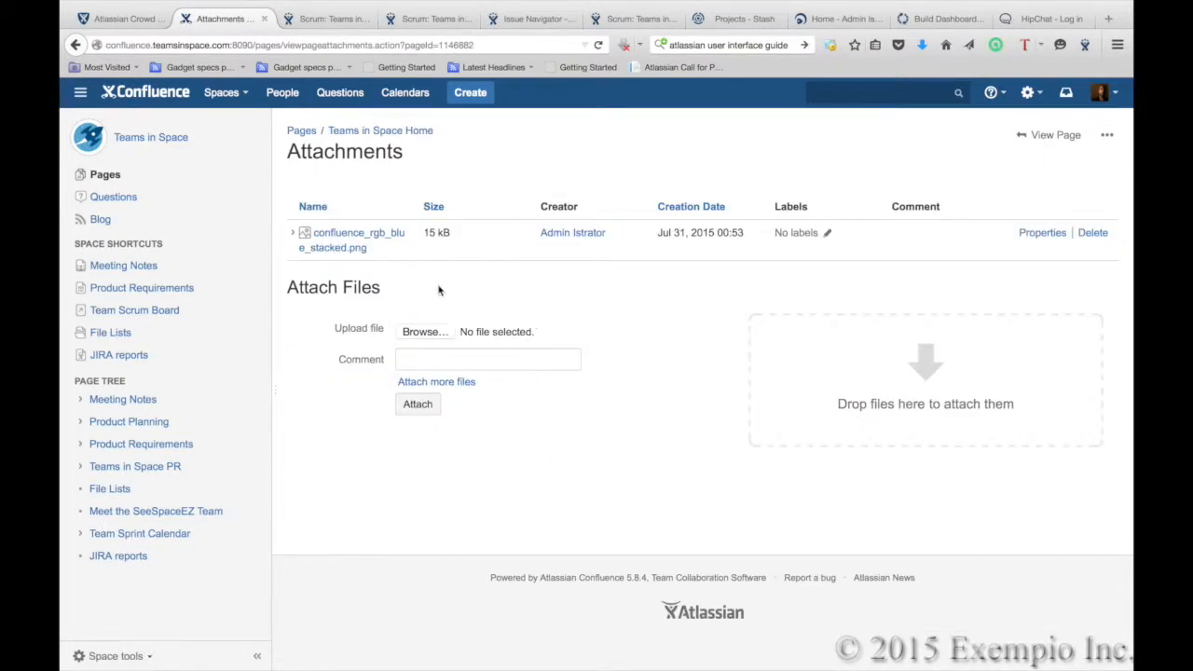
{"action": "left_click", "coordinate": [343, 240]}
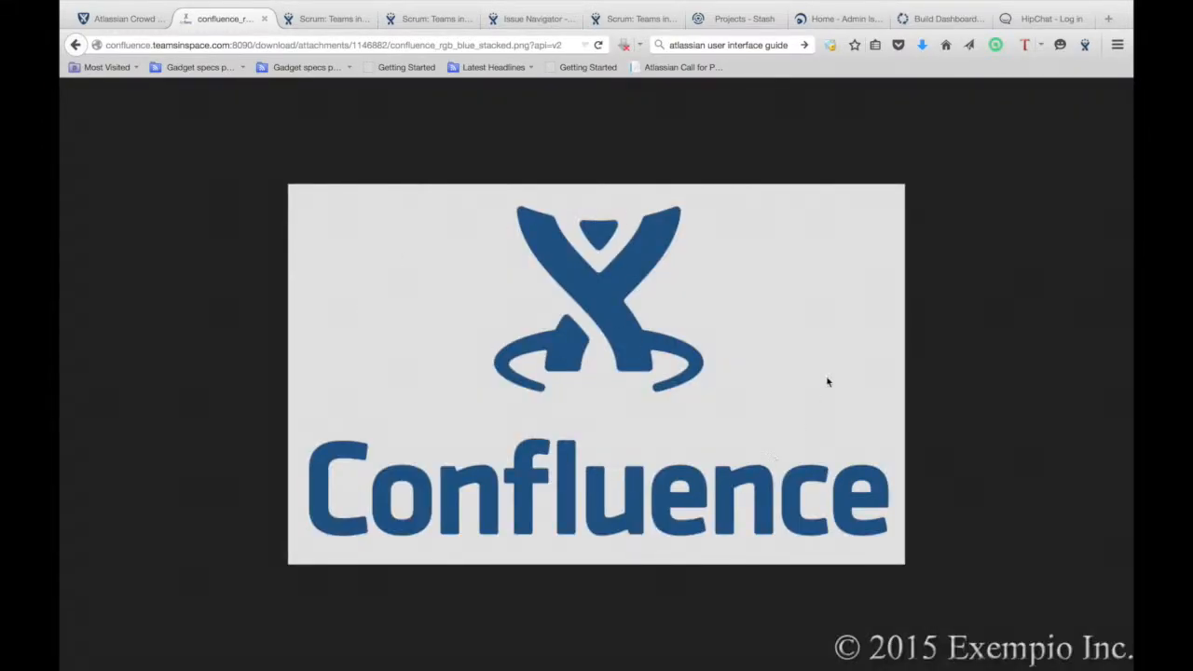
{"action": "left_click", "coordinate": [76, 44]}
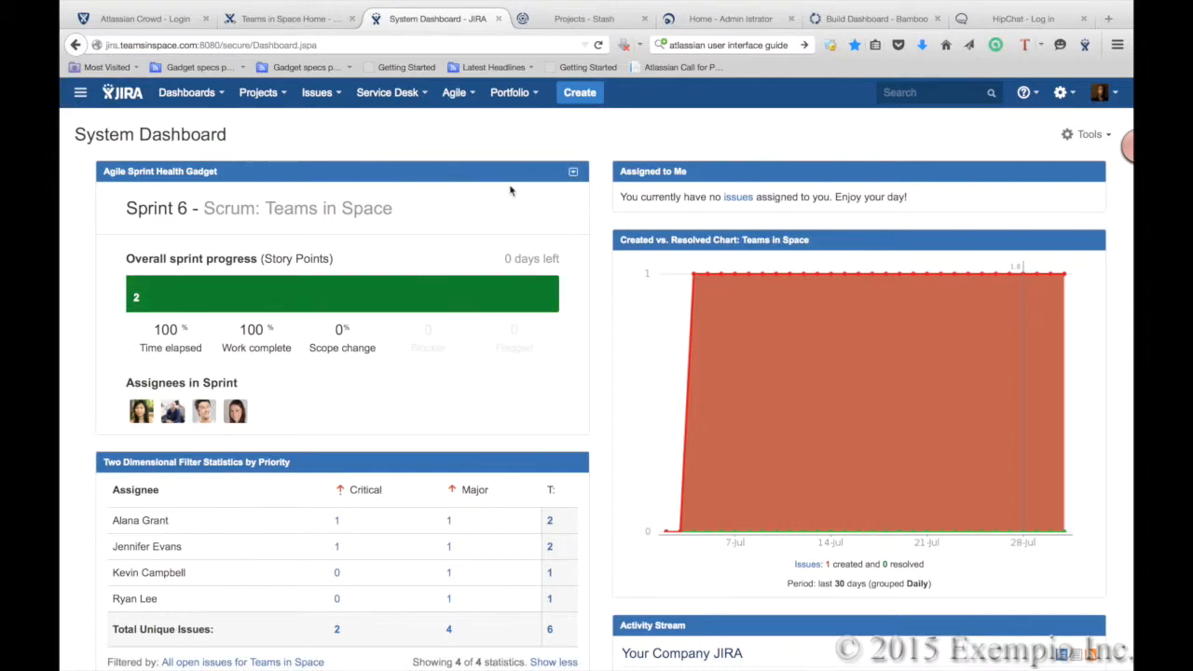
- Look through the sprint health, filter statistics and activity stream gadgets on the JIRA System Dashboard
{"action": "scroll", "coordinate": [602, 384], "scroll_direction": "down", "scroll_amount": 10}
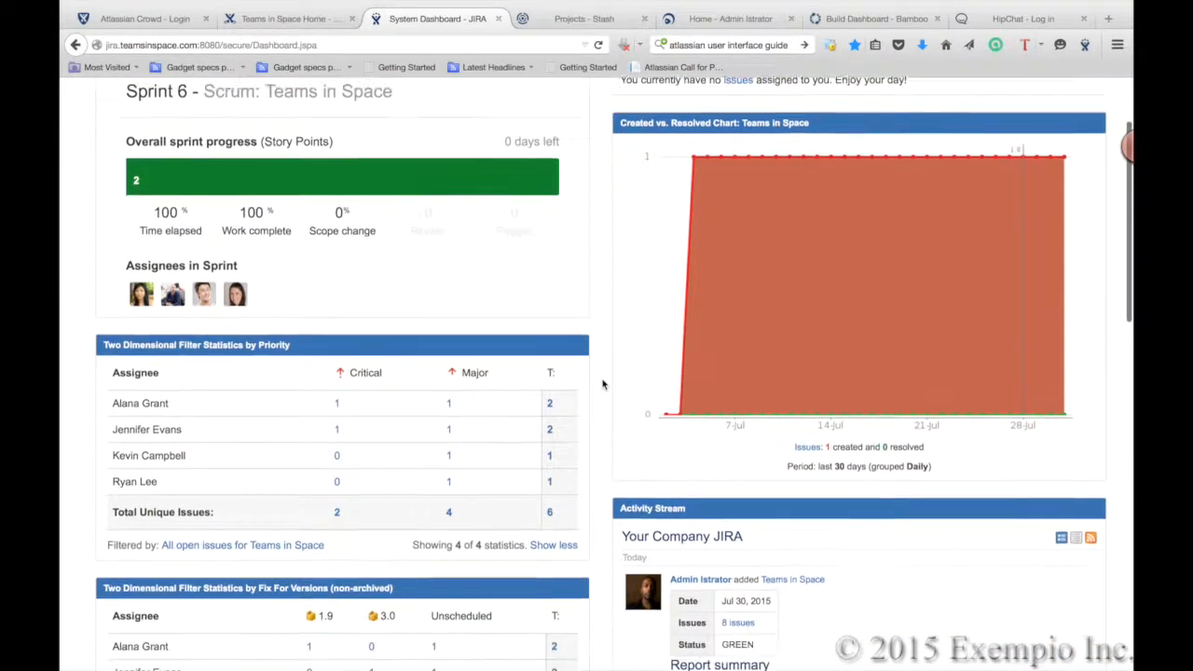
{"action": "scroll", "coordinate": [602, 384], "scroll_direction": "down", "scroll_amount": 4}
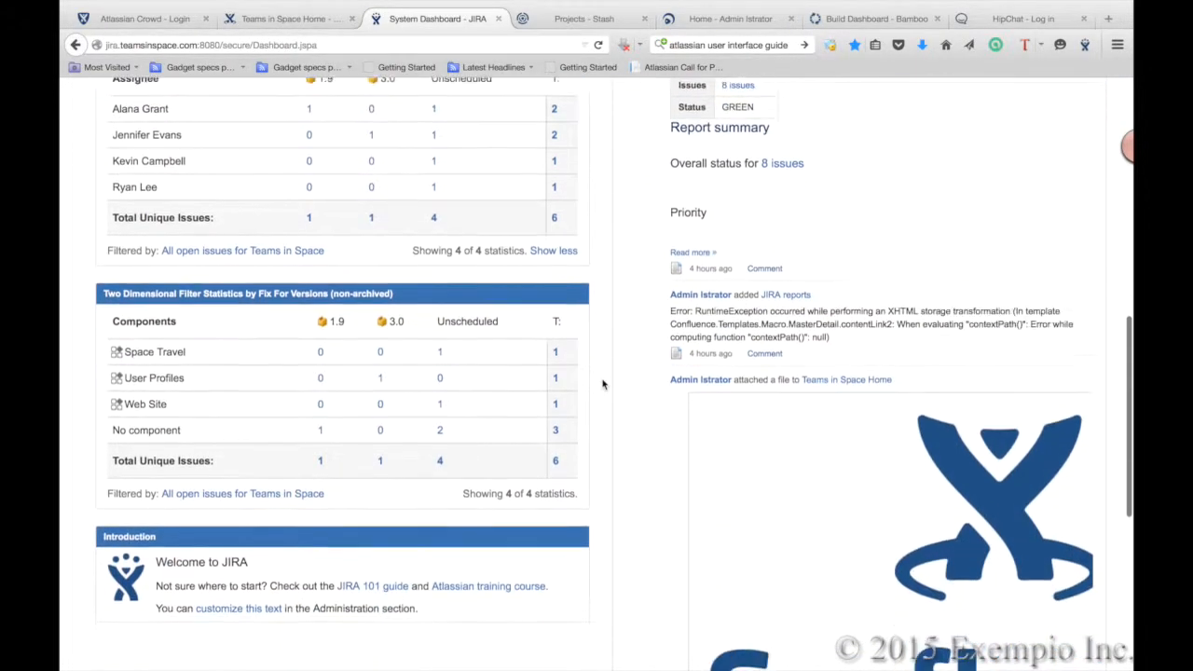
{"action": "scroll", "coordinate": [602, 384], "scroll_direction": "up", "scroll_amount": 14}
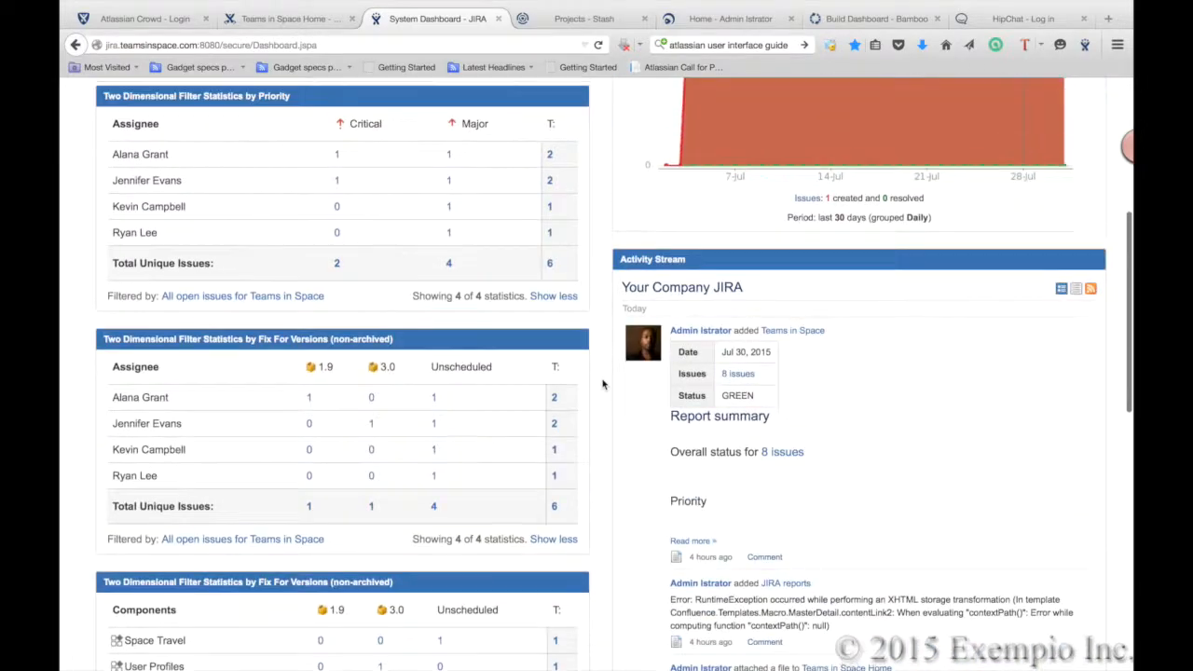
- Look through the remaining System Dashboard gadgets and the dashboard's tool options
{"action": "scroll", "coordinate": [602, 384], "scroll_direction": "down", "scroll_amount": 9}
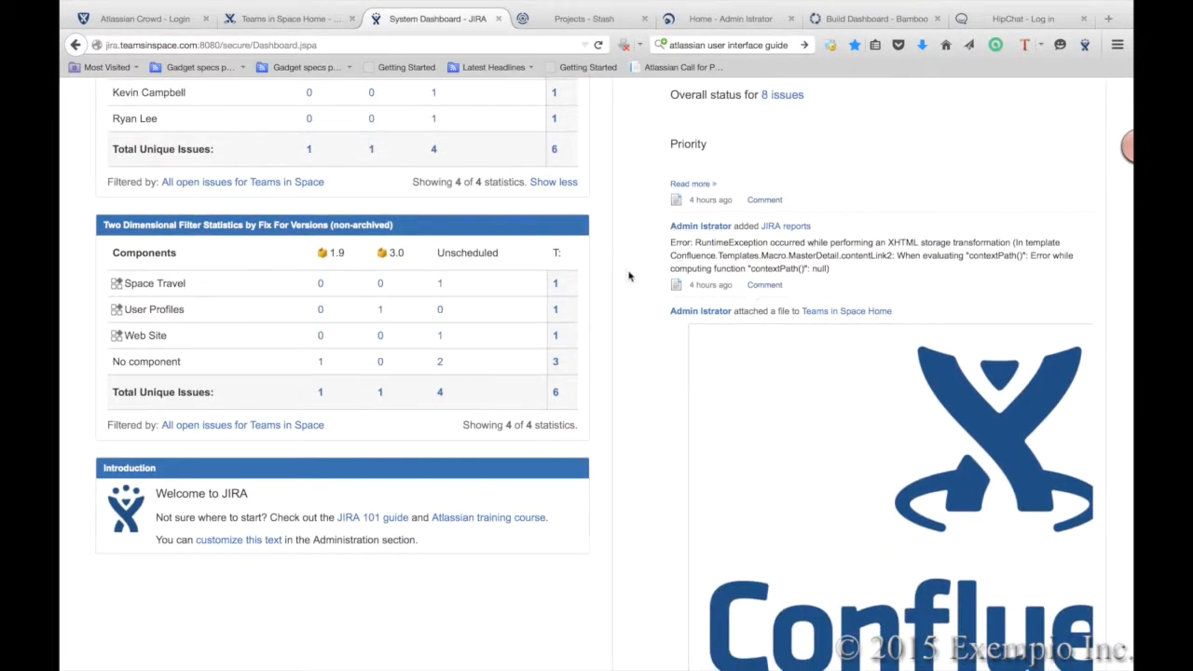
{"action": "scroll", "coordinate": [609, 256], "scroll_direction": "up", "scroll_amount": 10}
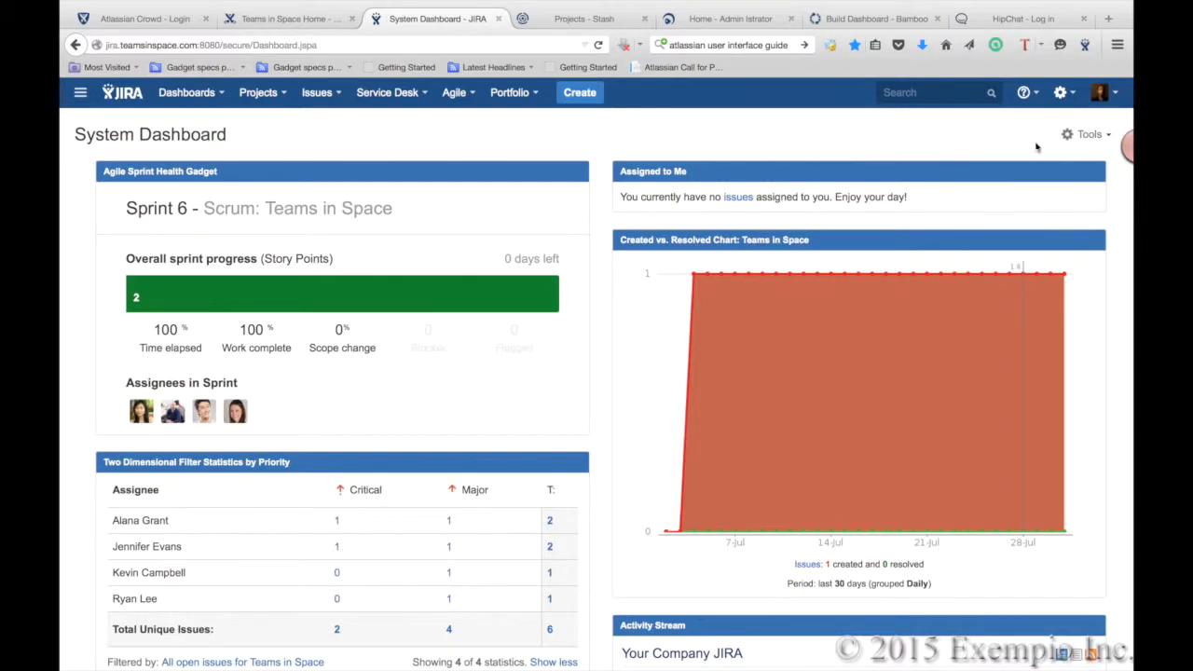
{"action": "left_click", "coordinate": [1088, 134]}
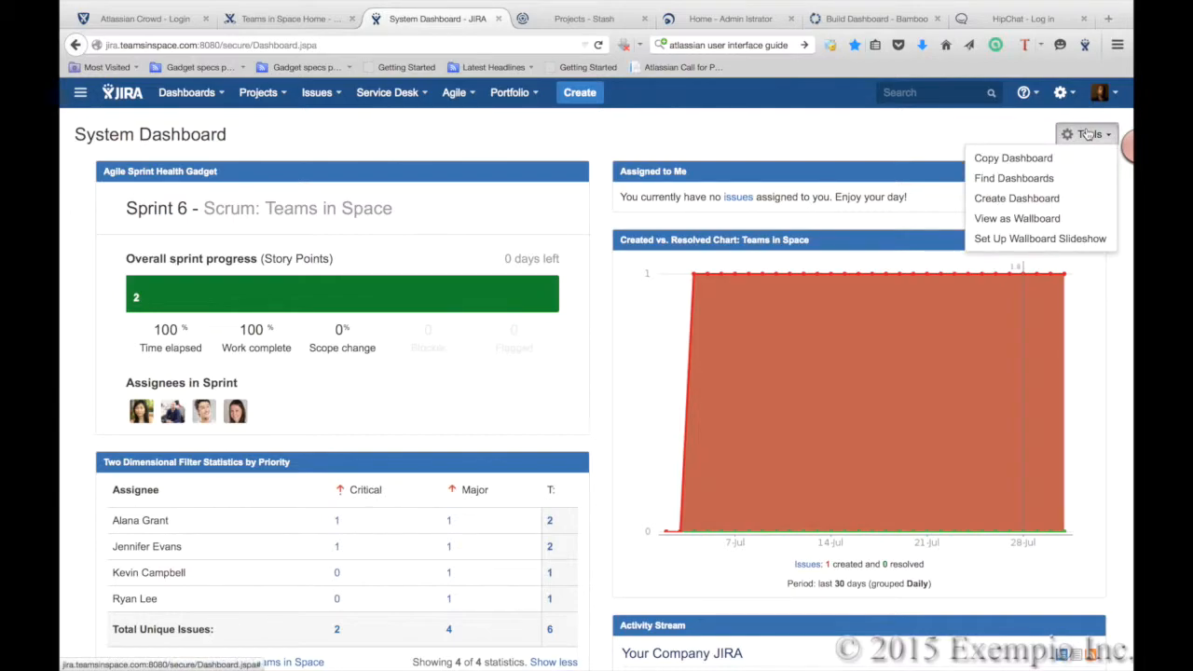
{"action": "left_click", "coordinate": [899, 139]}
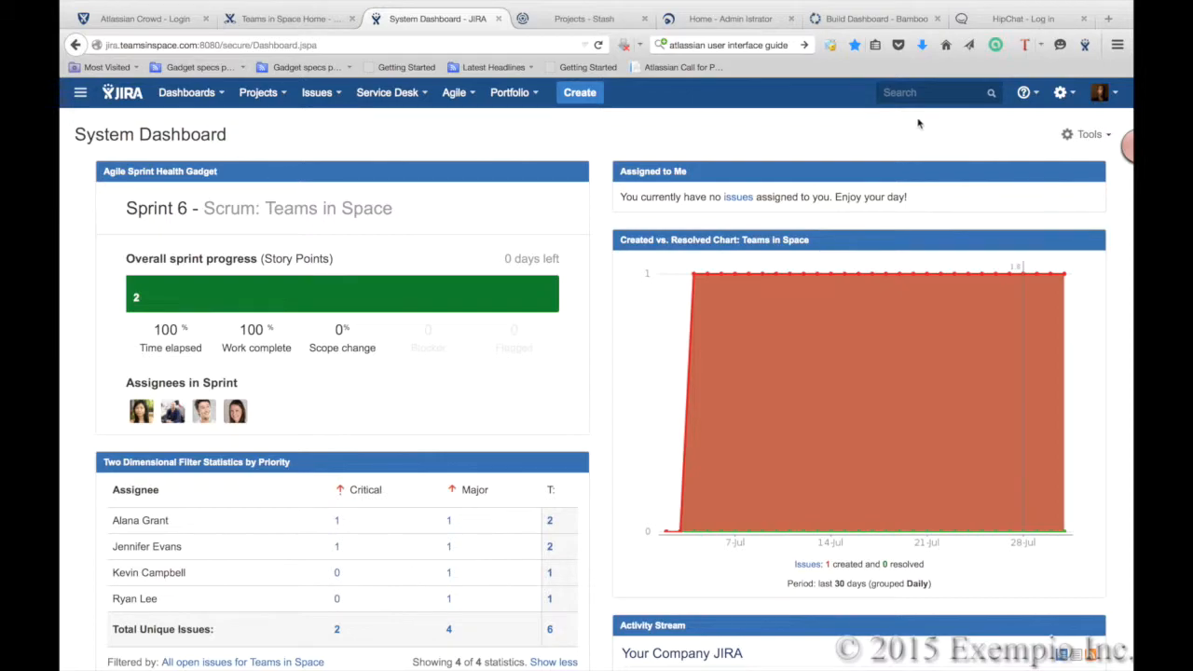
- Search JIRA for issue TIS-45 and open it
{"action": "left_click", "coordinate": [908, 90]}
{"action": "type", "text": "TIS-45"}
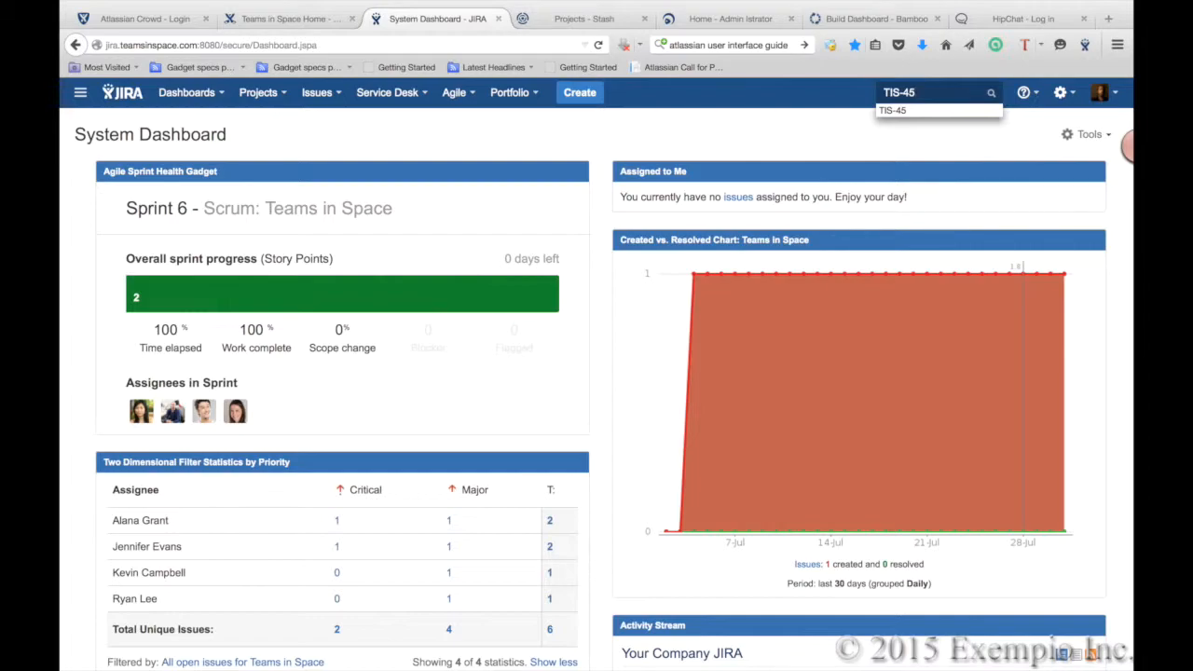
{"action": "key", "text": "Return"}
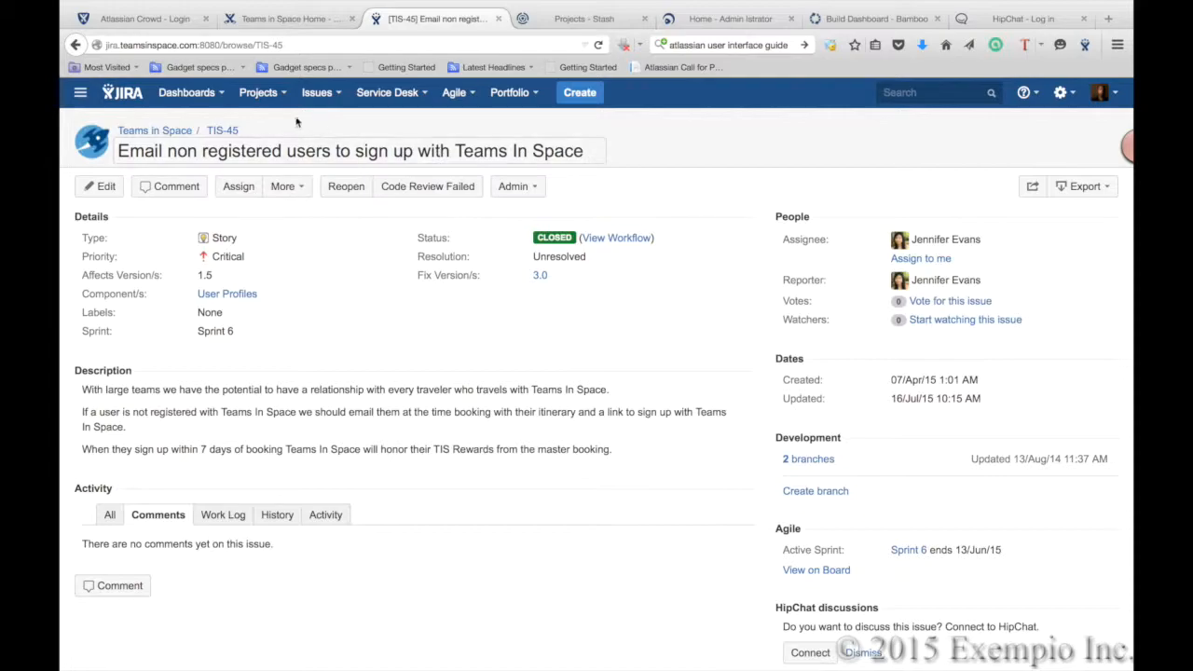
- Set the personal JIRA home page to Dashboard
{"action": "left_click", "coordinate": [190, 90]}
{"action": "left_click", "coordinate": [510, 92]}
{"action": "left_click", "coordinate": [728, 132]}
{"action": "left_click", "coordinate": [1109, 95]}
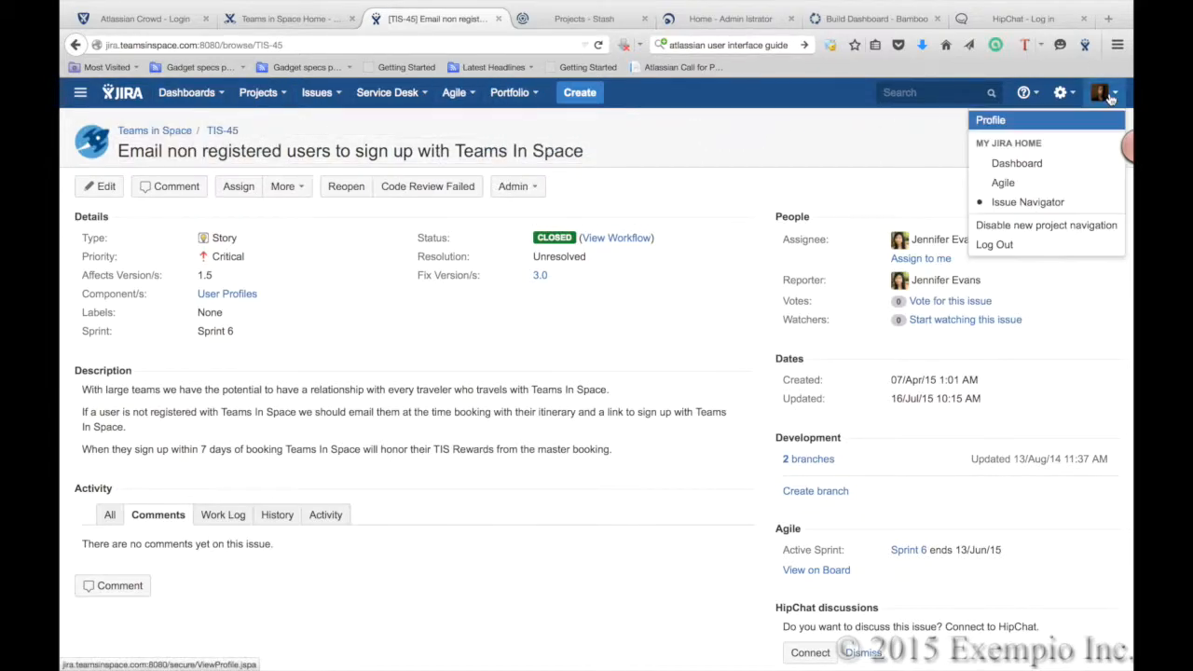
{"action": "left_click", "coordinate": [1045, 164]}
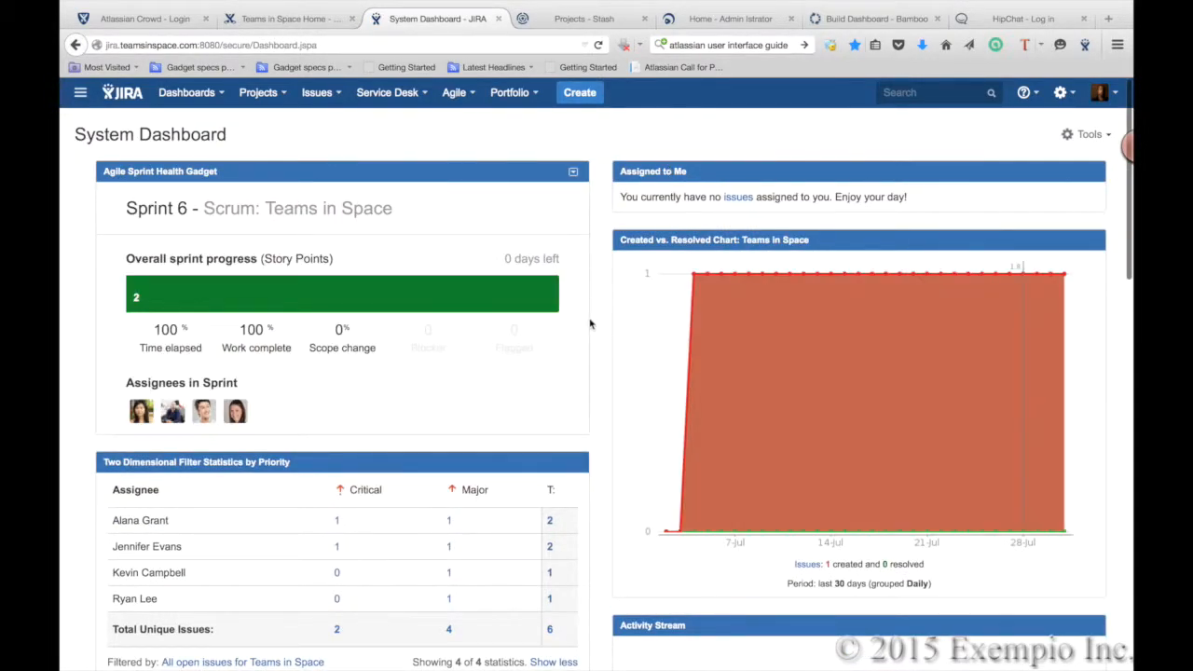
- Set the personal JIRA home page to Agile, and expand and collapse the project sidebar beside the backlog
{"action": "left_click", "coordinate": [1111, 96]}
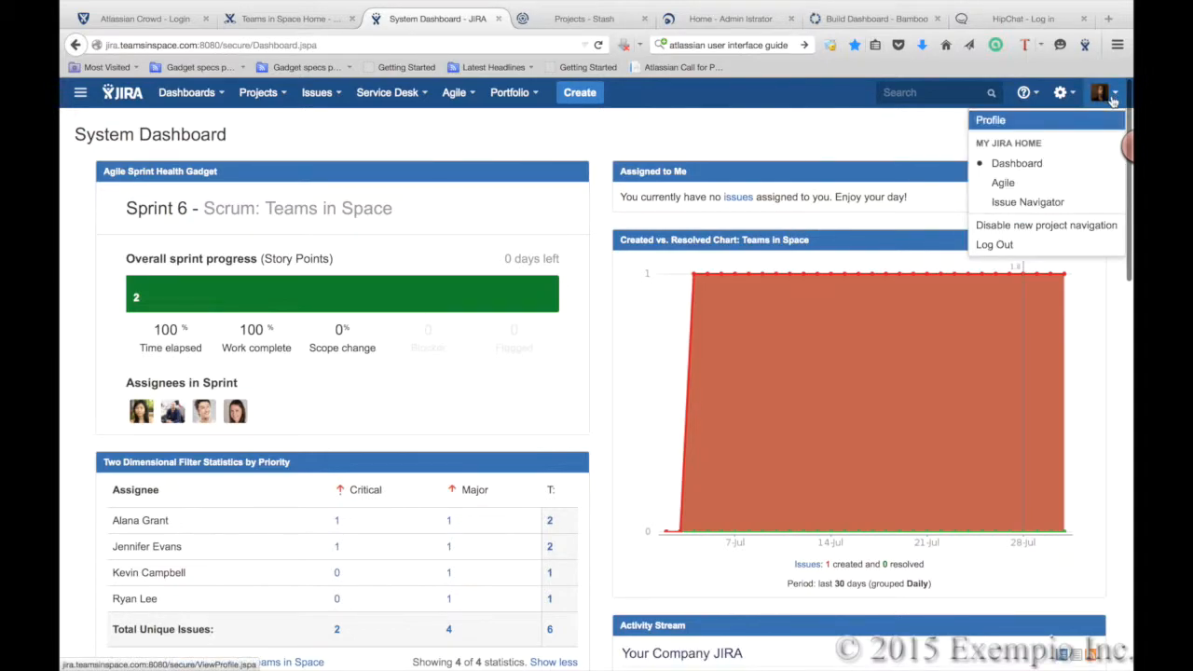
{"action": "left_click", "coordinate": [1051, 186]}
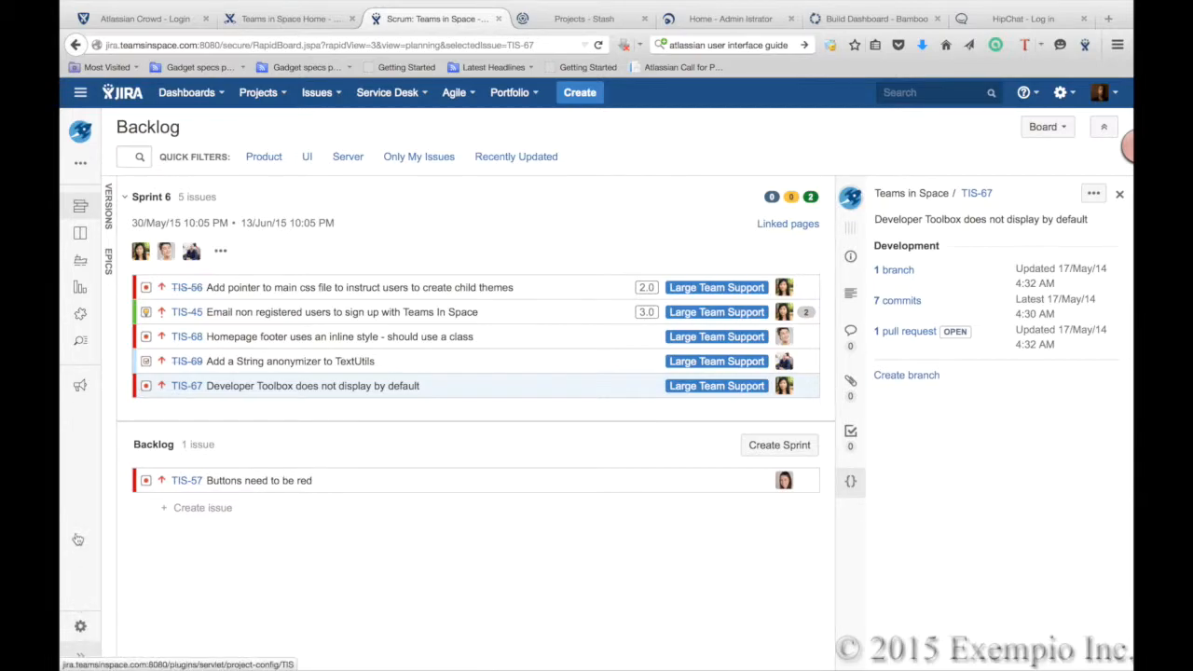
{"action": "left_click", "coordinate": [79, 658]}
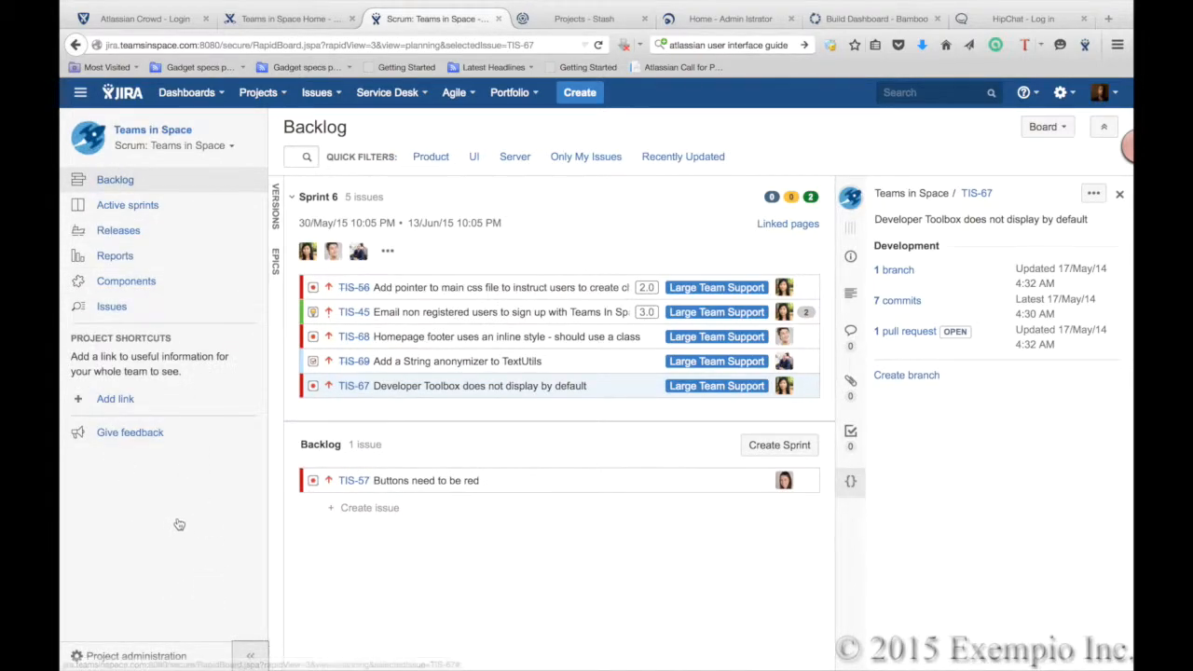
{"action": "left_click", "coordinate": [255, 654]}
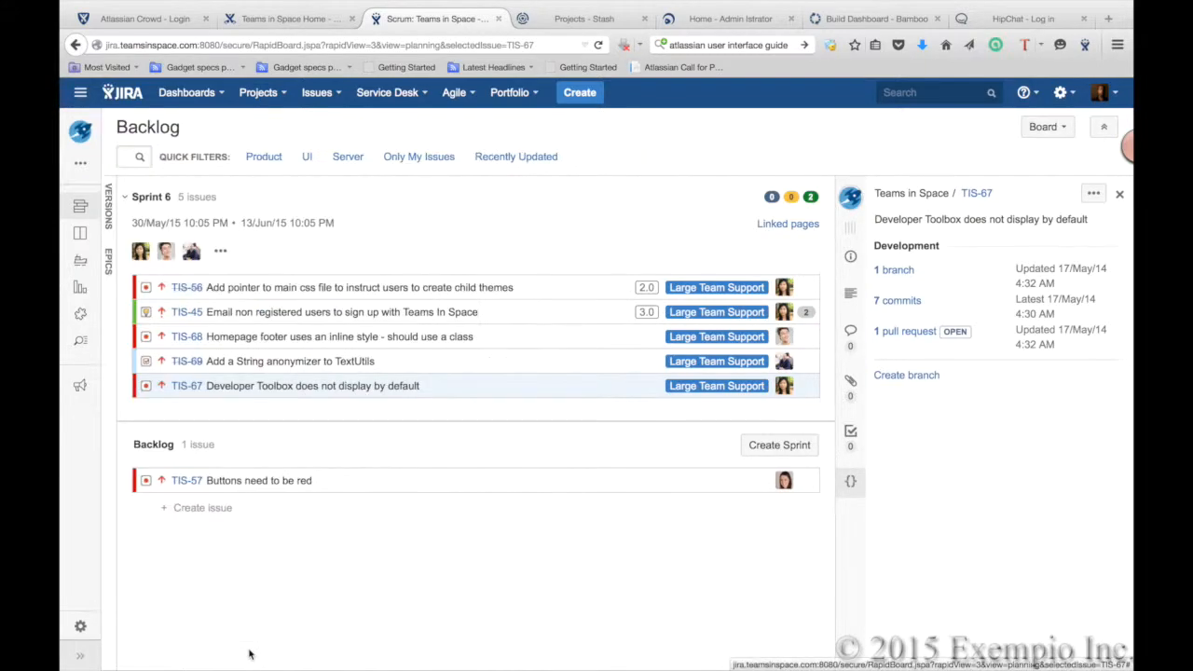
- View the Sprint 6 active sprints board and try to move TIS-68 from To Do to In Progress
{"action": "left_click", "coordinate": [77, 238]}
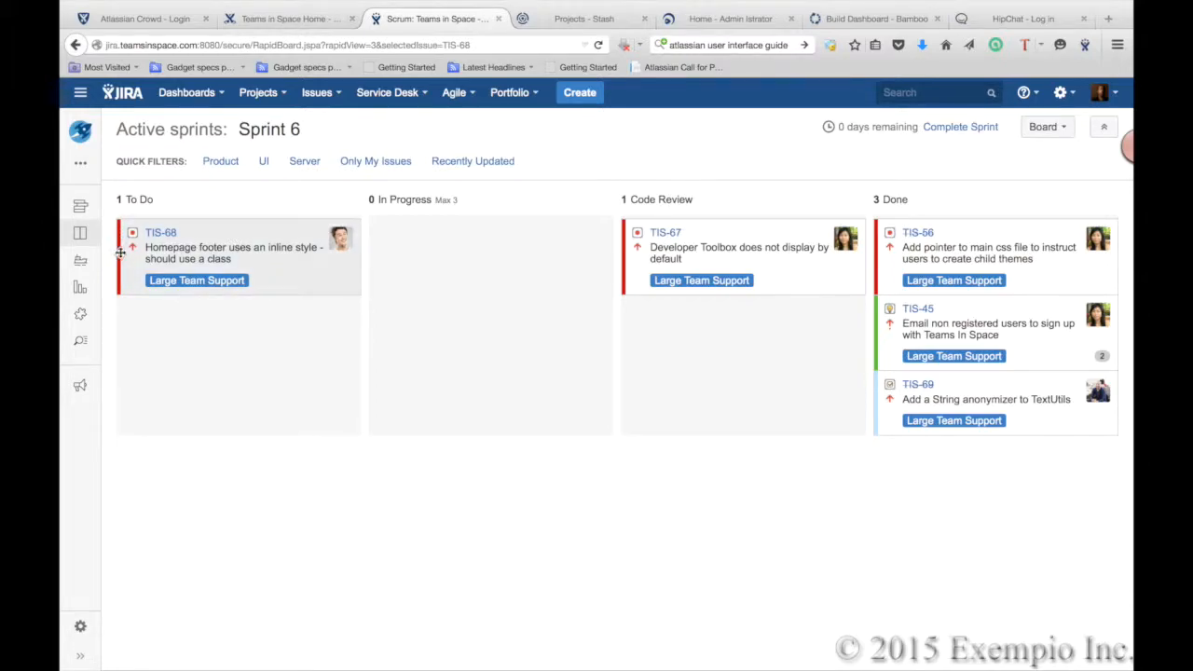
{"action": "left_click_drag", "start_coordinate": [121, 252], "coordinate": [354, 314]}
- View the Teams in Space releases, include Released versions in the status filter, and restore it to Unreleased only
{"action": "left_click", "coordinate": [80, 260]}
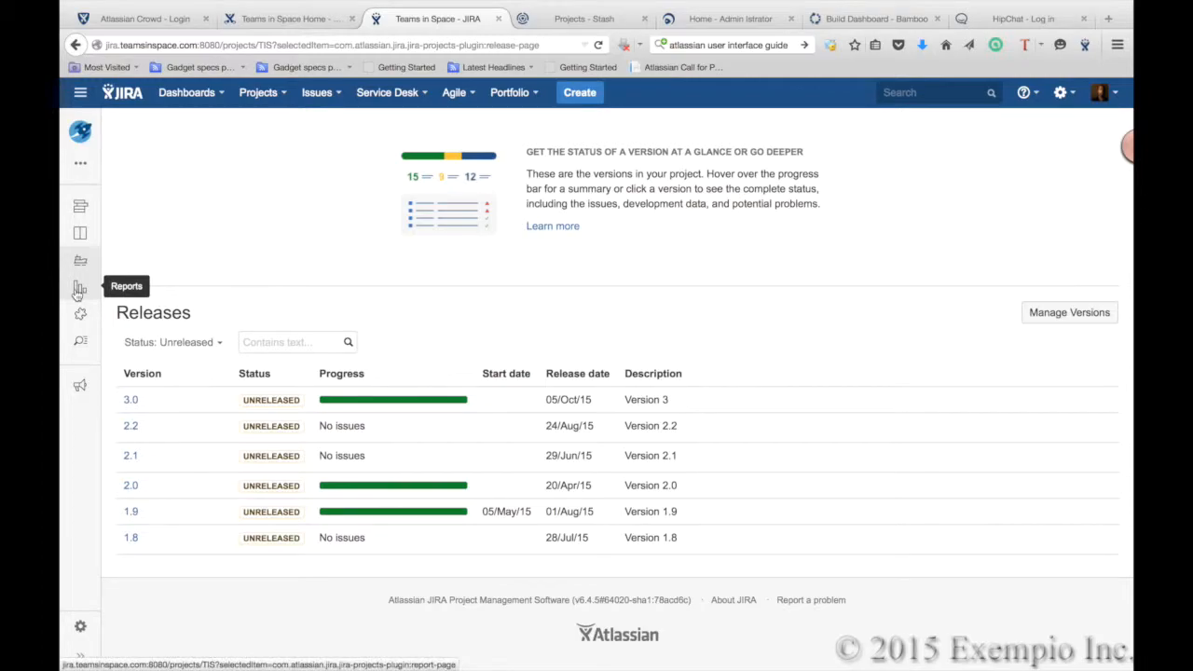
{"action": "left_click", "coordinate": [190, 344]}
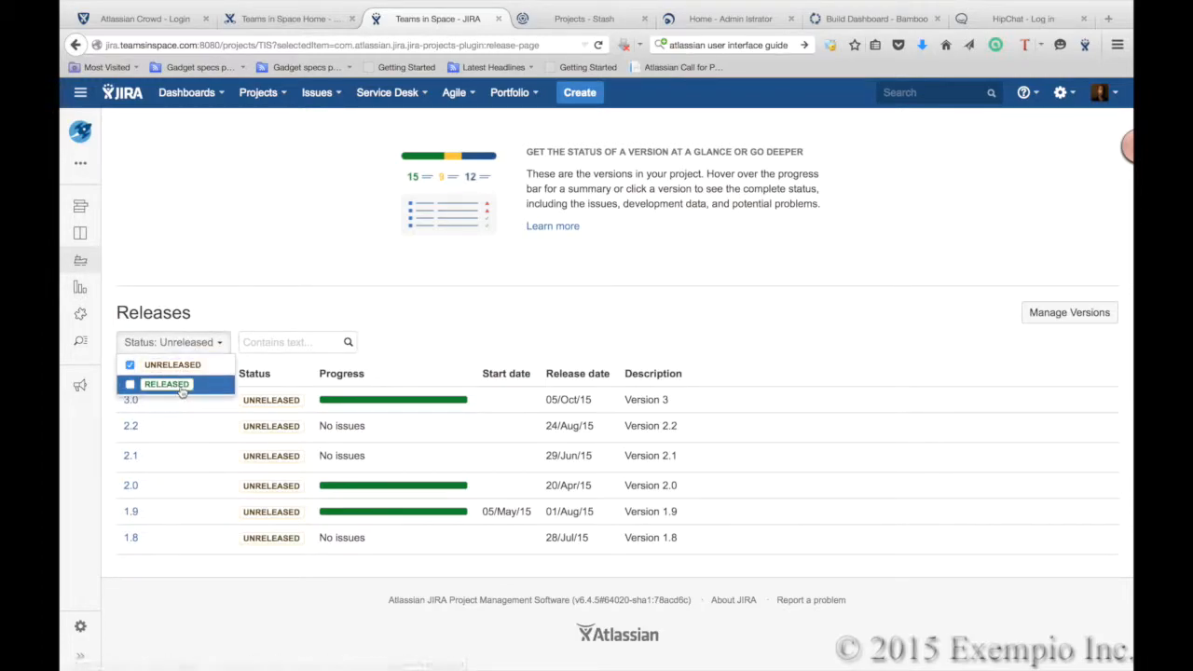
{"action": "left_click", "coordinate": [172, 385]}
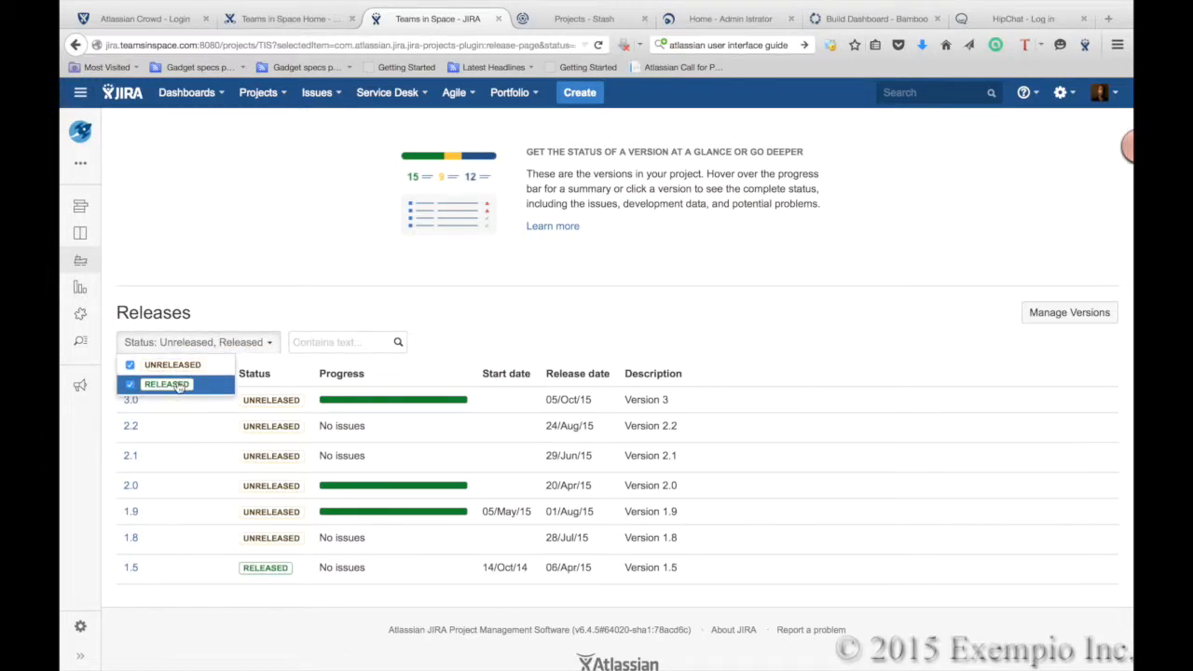
{"action": "left_click", "coordinate": [173, 385]}
{"action": "left_click", "coordinate": [189, 267]}
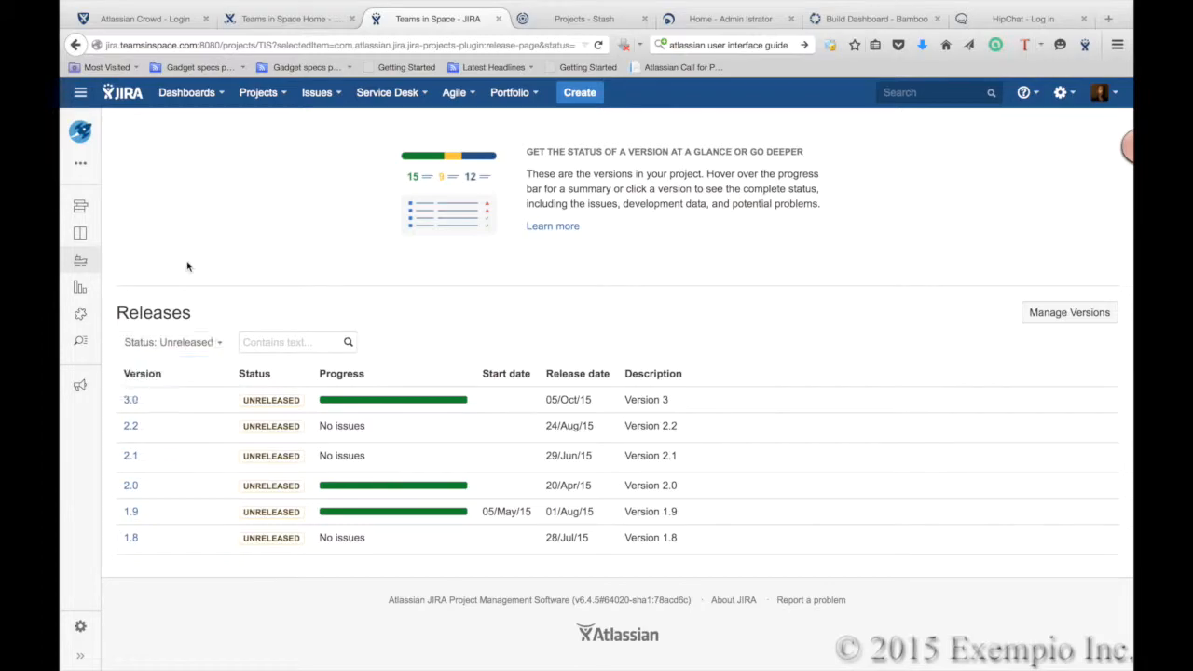
- Browse the project's available reports, from the Agile charts down to the Forecast & management reports
{"action": "left_click", "coordinate": [79, 288]}
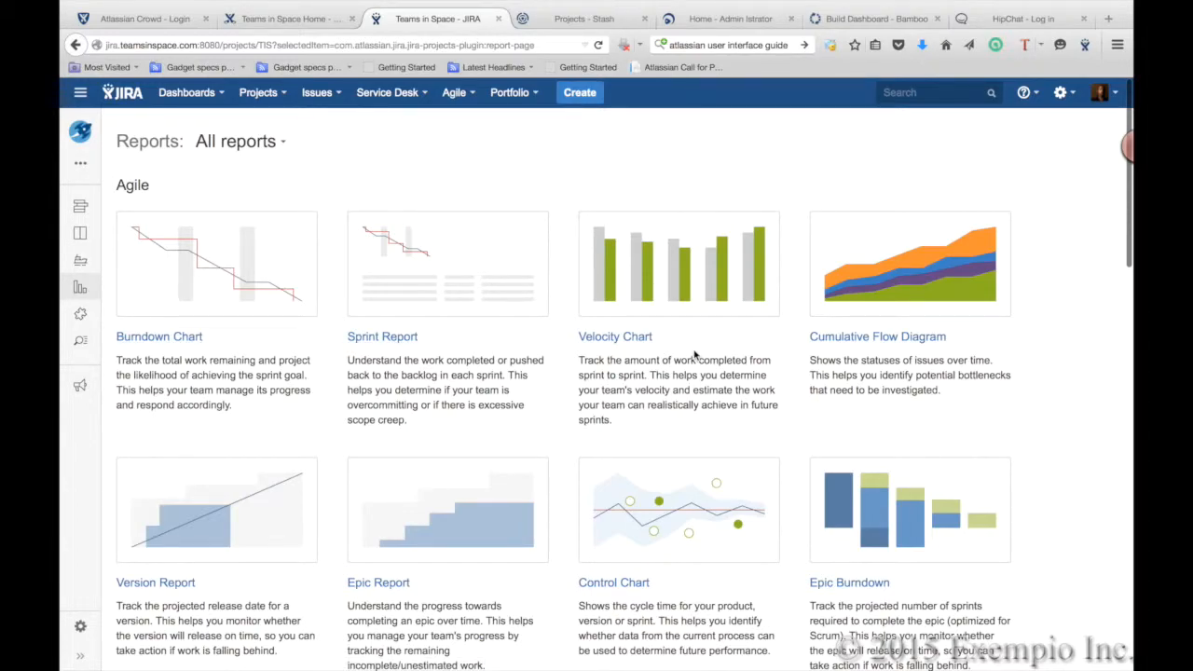
{"action": "scroll", "coordinate": [422, 407], "scroll_direction": "down", "scroll_amount": 10}
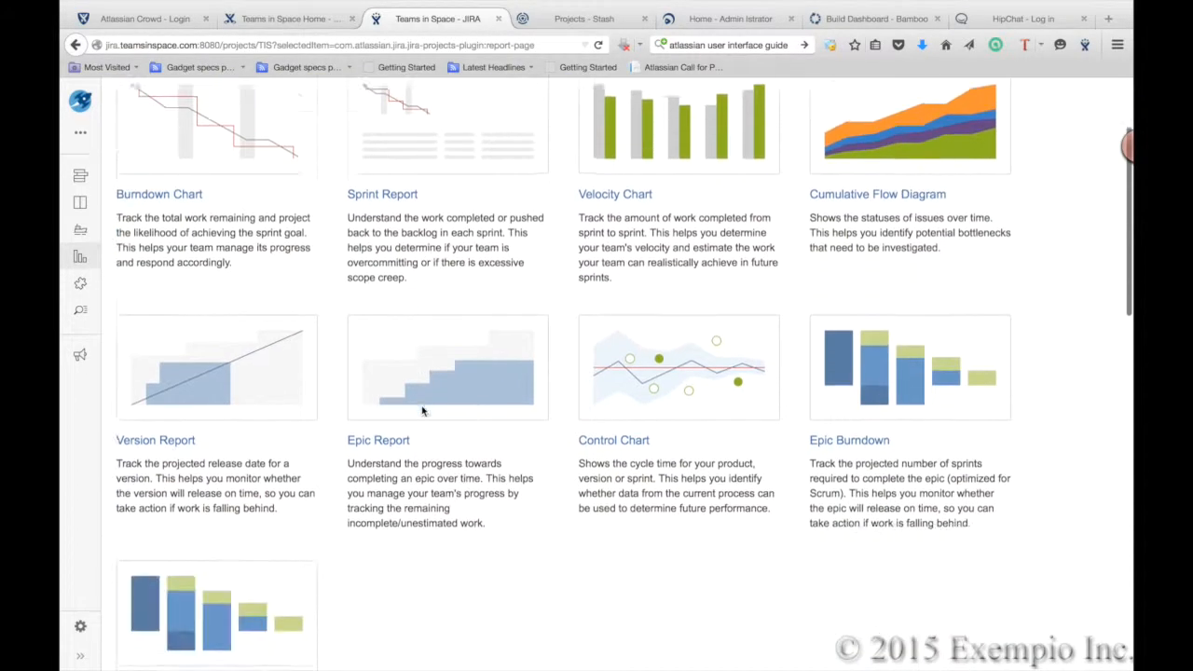
{"action": "scroll", "coordinate": [422, 410], "scroll_direction": "down", "scroll_amount": 8}
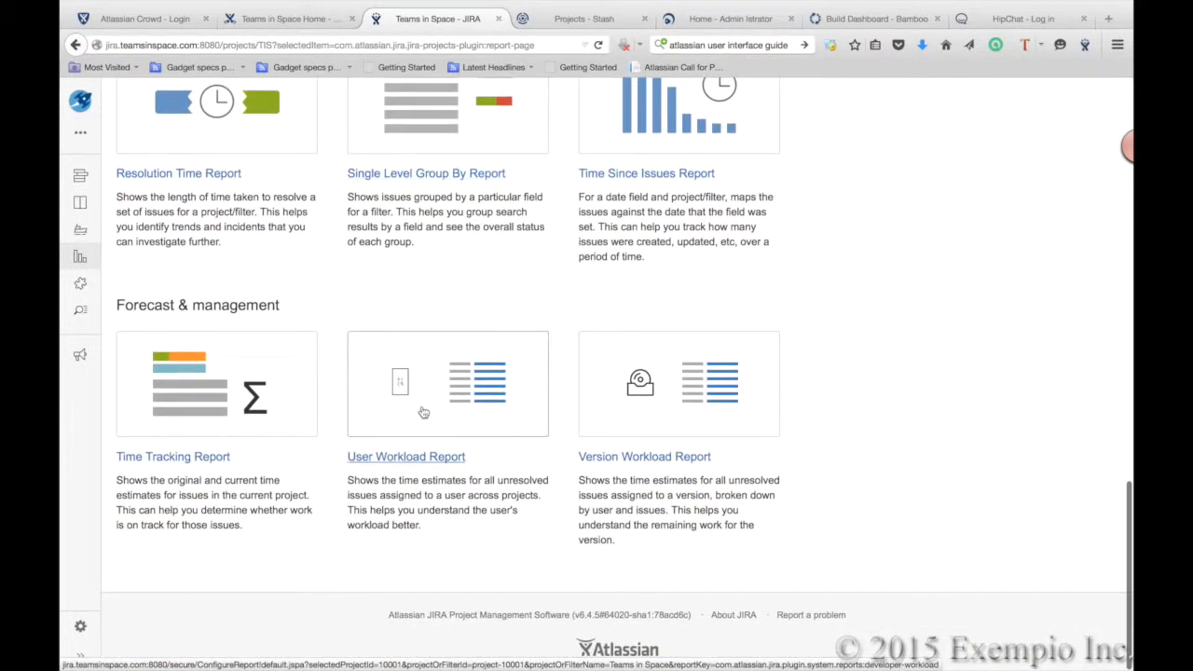
{"action": "scroll", "coordinate": [423, 412], "scroll_direction": "up", "scroll_amount": 18}
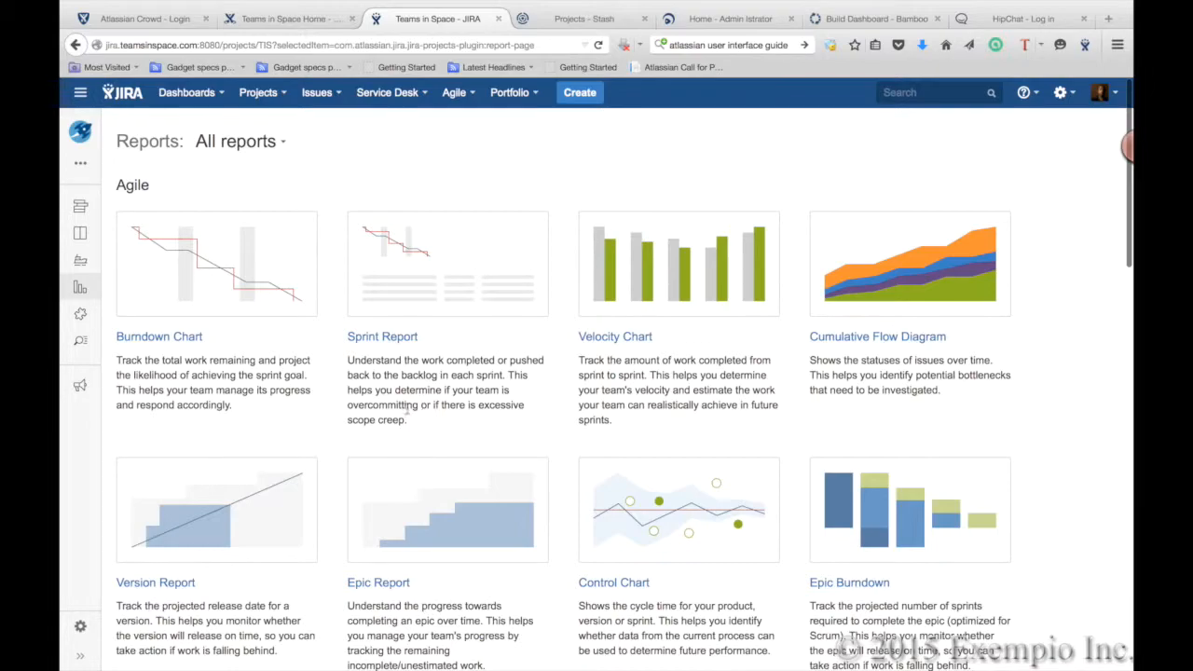
- Open the Teams in Space issues in the issue navigator and display them in List View
{"action": "left_click", "coordinate": [80, 342]}
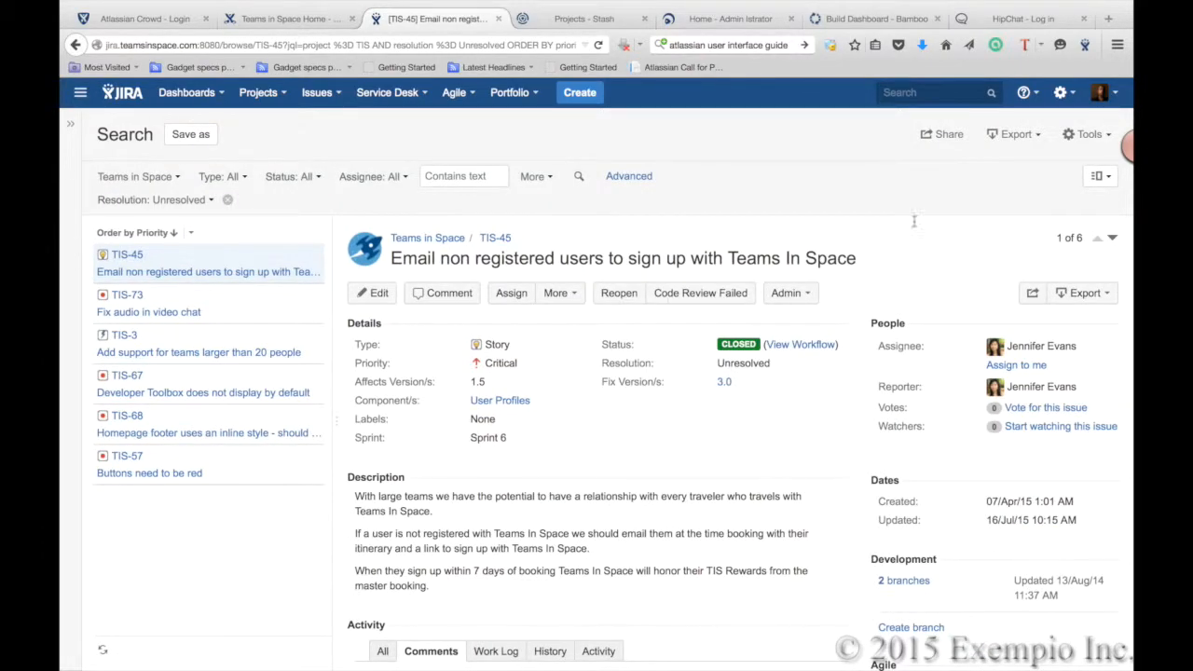
{"action": "left_click", "coordinate": [1101, 177]}
{"action": "left_click", "coordinate": [1049, 239]}
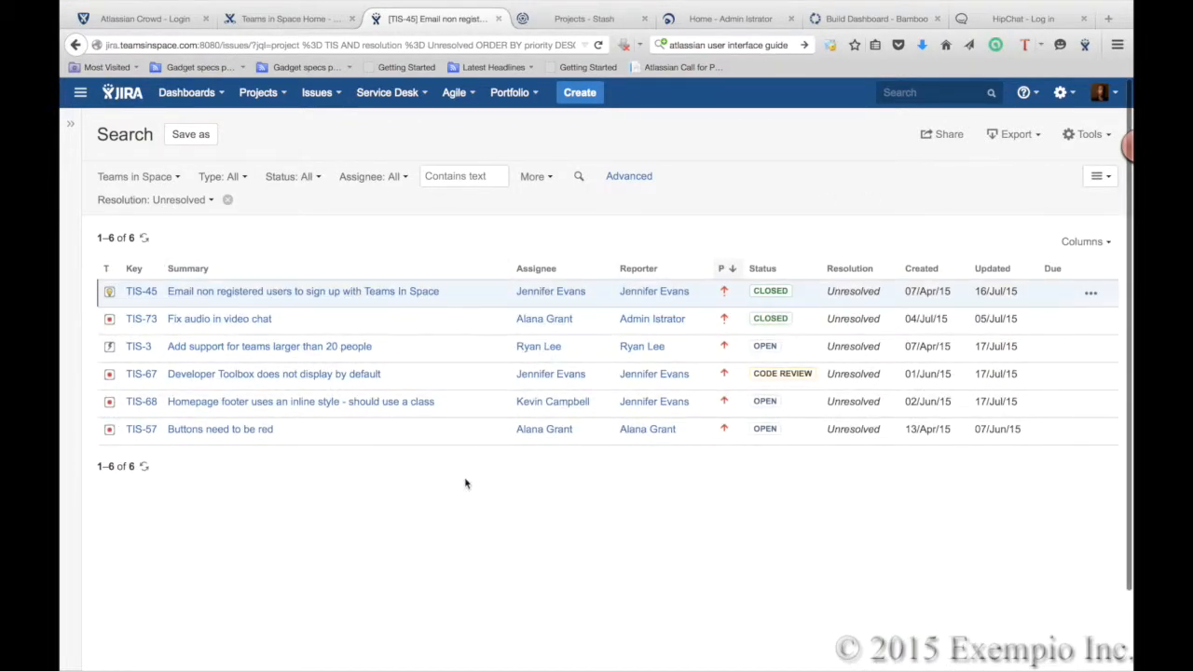
- Look through the columns available for the issue list and leave the selection as it is
{"action": "left_click", "coordinate": [1102, 246]}
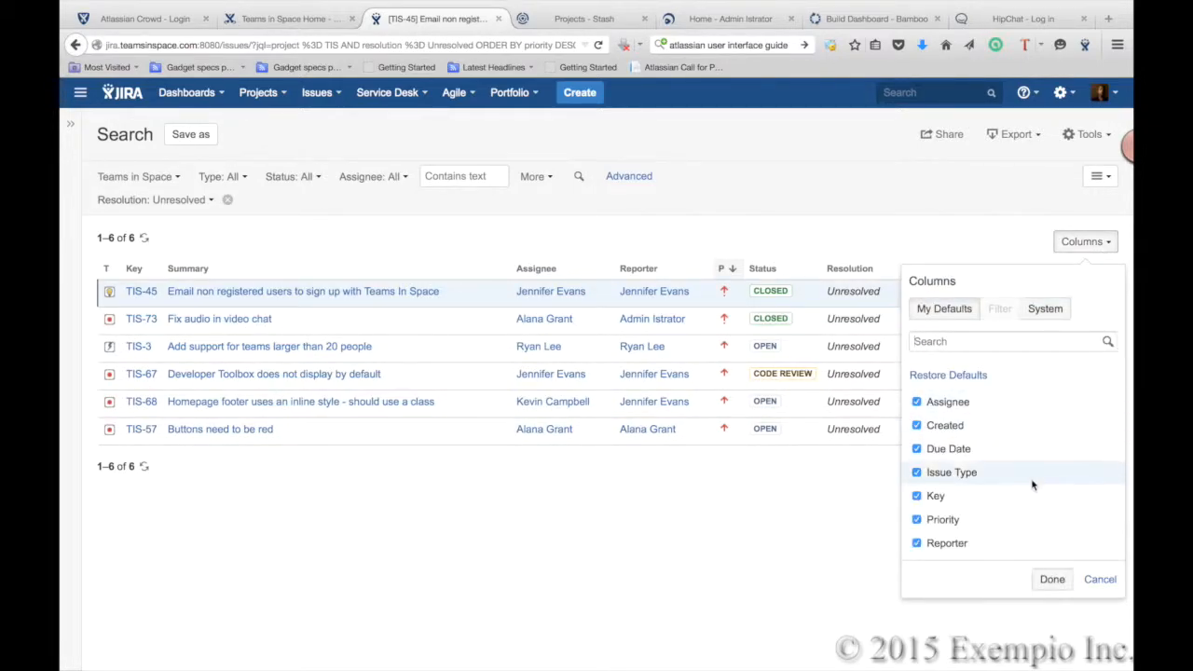
{"action": "scroll", "coordinate": [1032, 484], "scroll_direction": "down", "scroll_amount": 3}
{"action": "scroll", "coordinate": [1032, 485], "scroll_direction": "down", "scroll_amount": 5}
{"action": "scroll", "coordinate": [1032, 485], "scroll_direction": "up", "scroll_amount": 6}
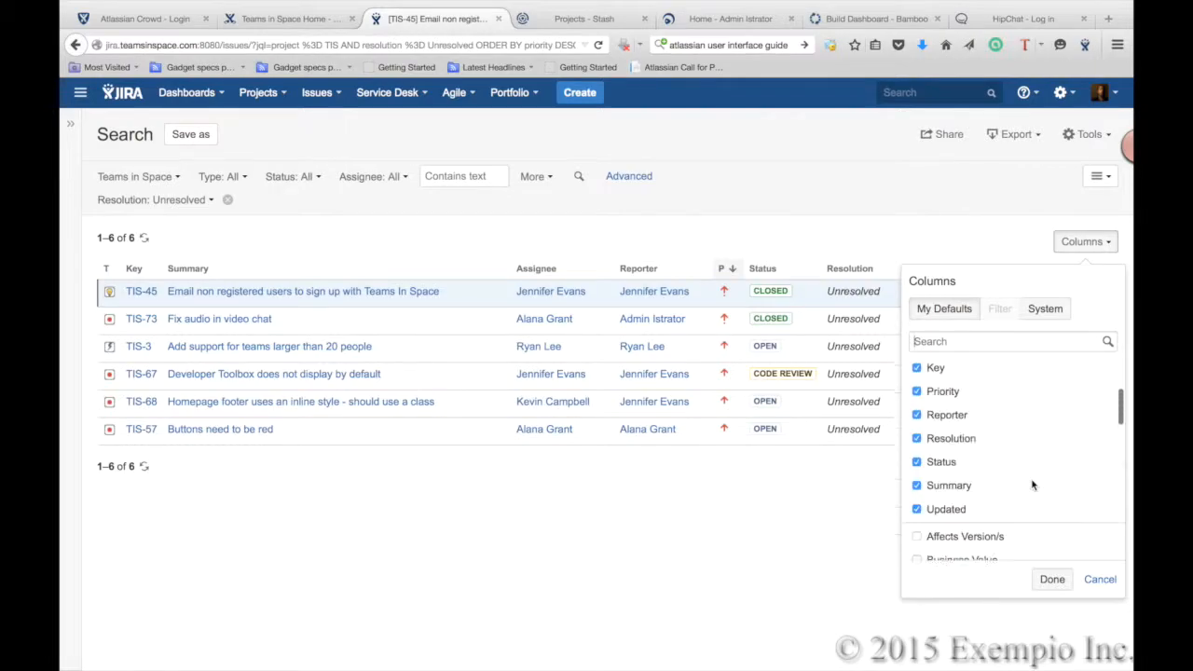
{"action": "left_click", "coordinate": [806, 507]}
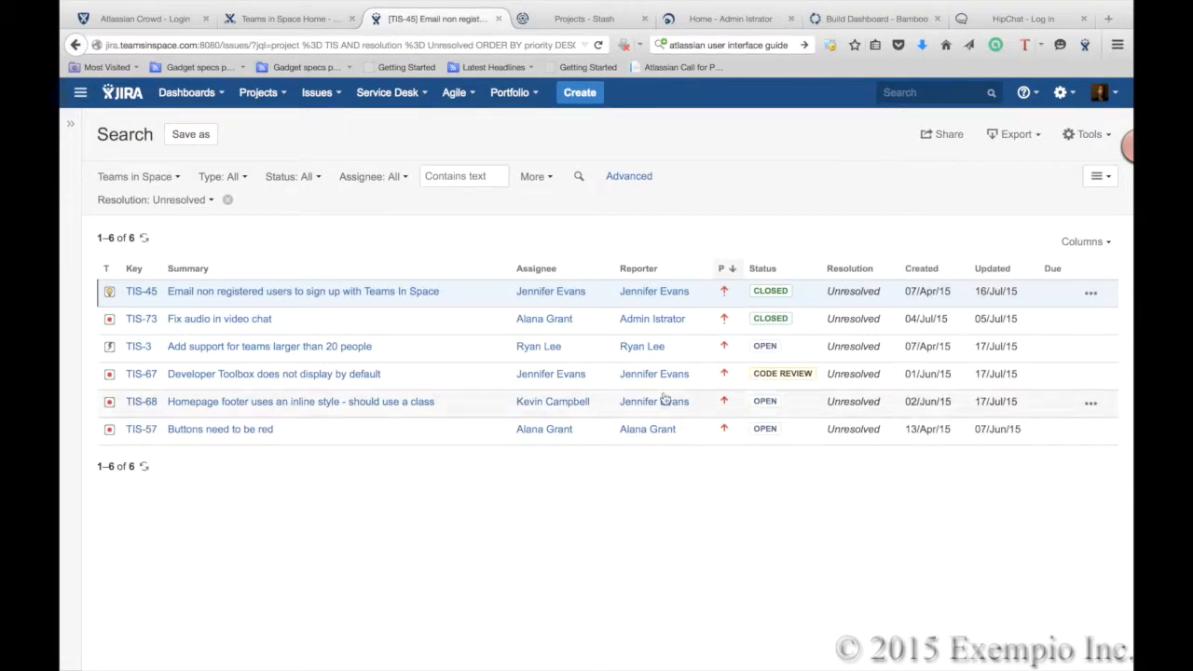
- Sort the issue list by Reporter, by Resolution, and finally by Created in descending order
{"action": "left_click", "coordinate": [663, 268]}
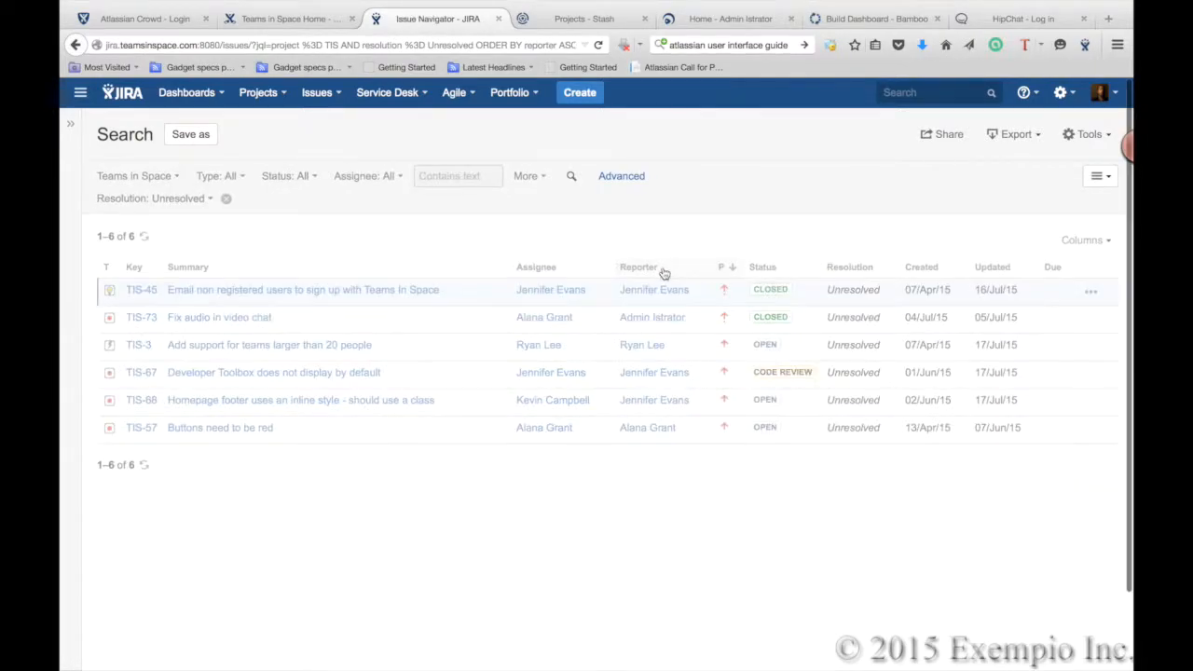
{"action": "left_click", "coordinate": [844, 269]}
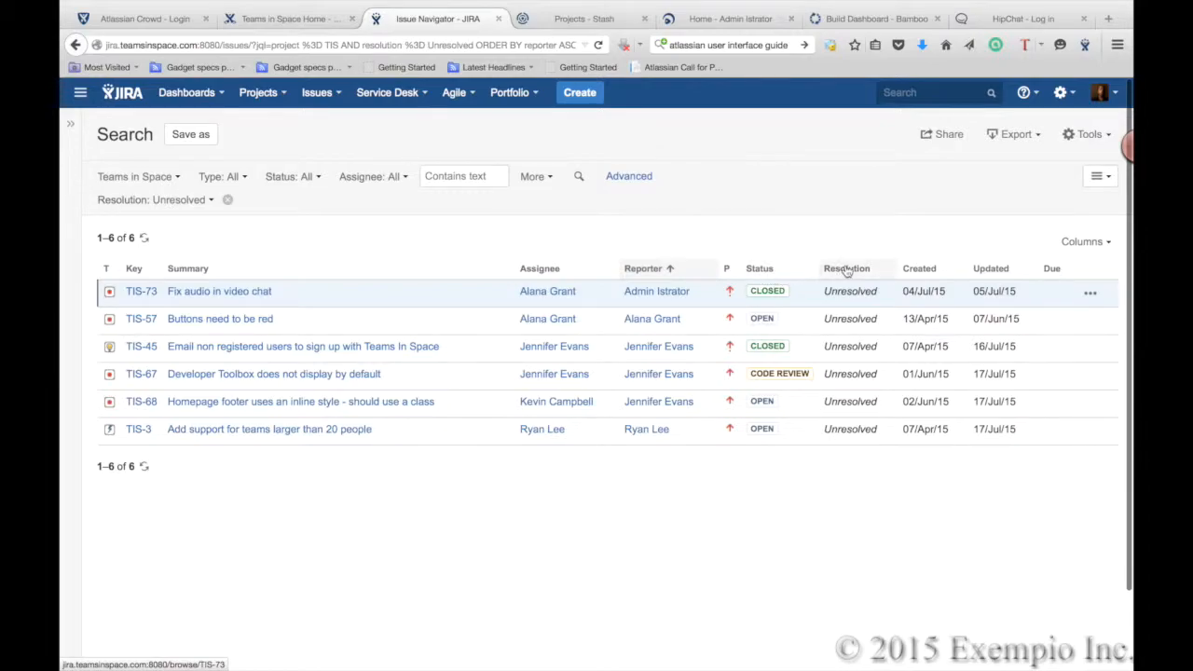
{"action": "left_click", "coordinate": [946, 271]}
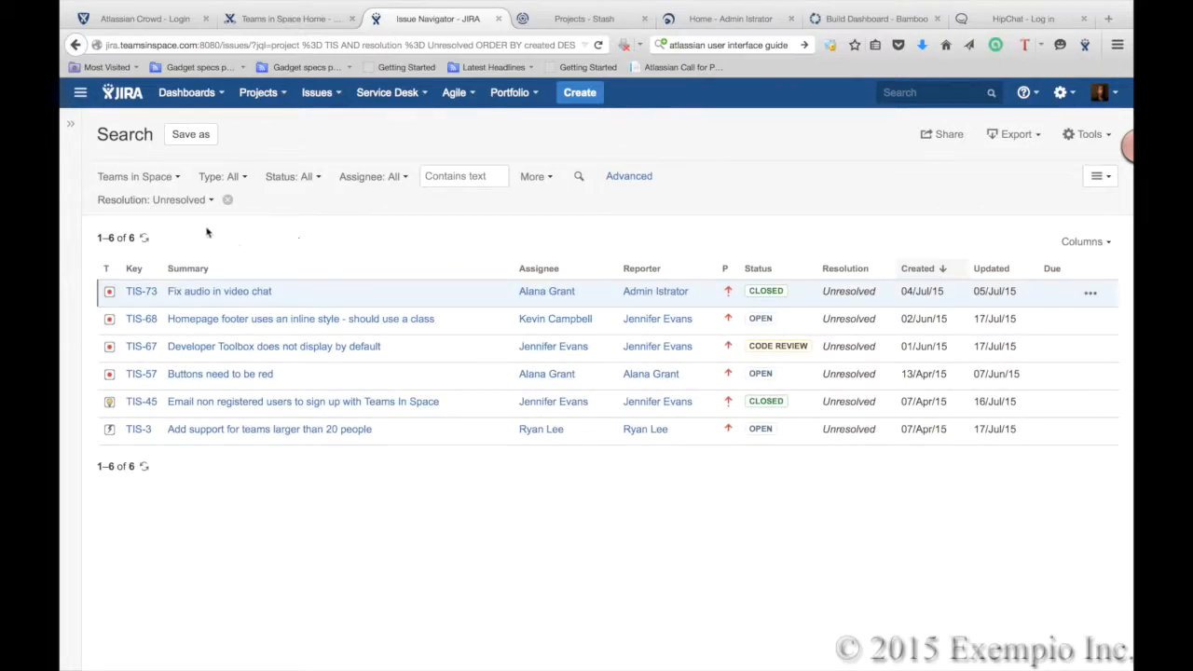
- Switch the issue search to the advanced JQL query, and show the results in Detail View before returning to List View
{"action": "left_click", "coordinate": [629, 176]}
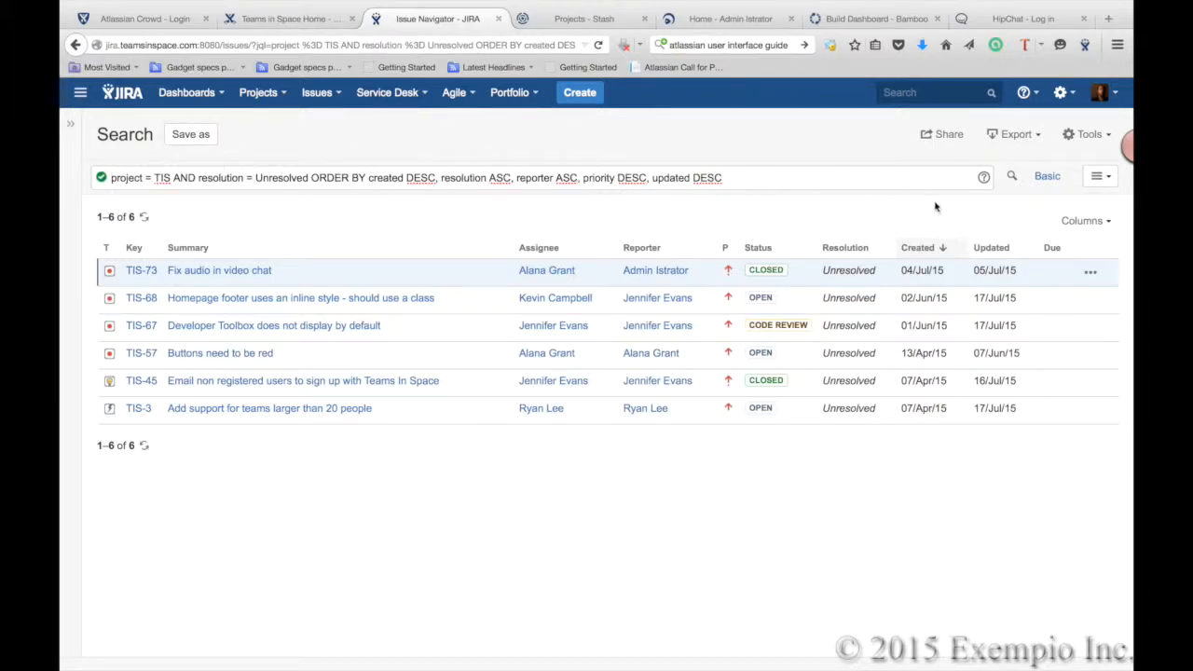
{"action": "left_click", "coordinate": [1097, 176]}
{"action": "left_click", "coordinate": [1018, 220]}
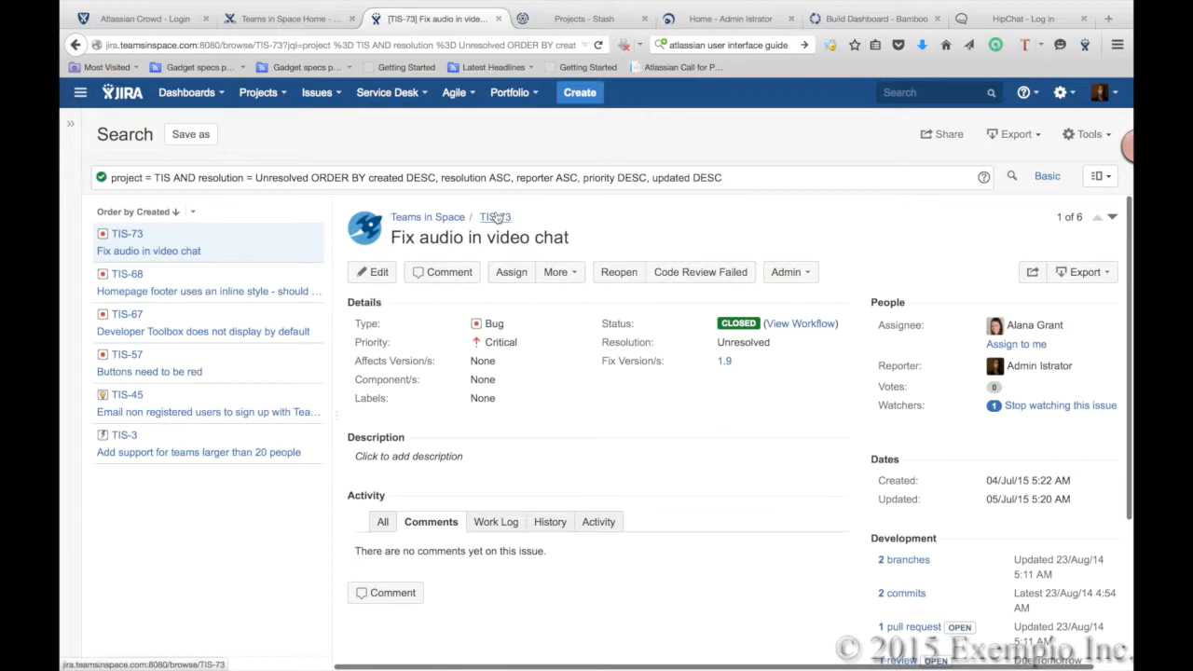
{"action": "left_click", "coordinate": [1097, 177]}
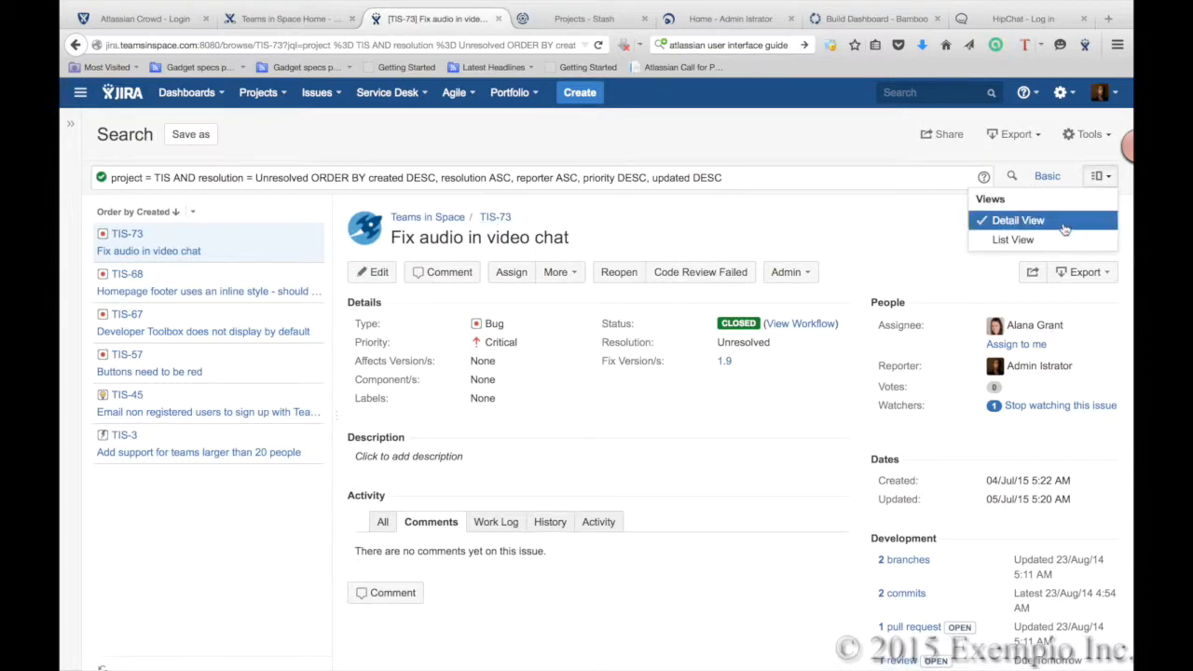
{"action": "left_click", "coordinate": [1013, 239]}
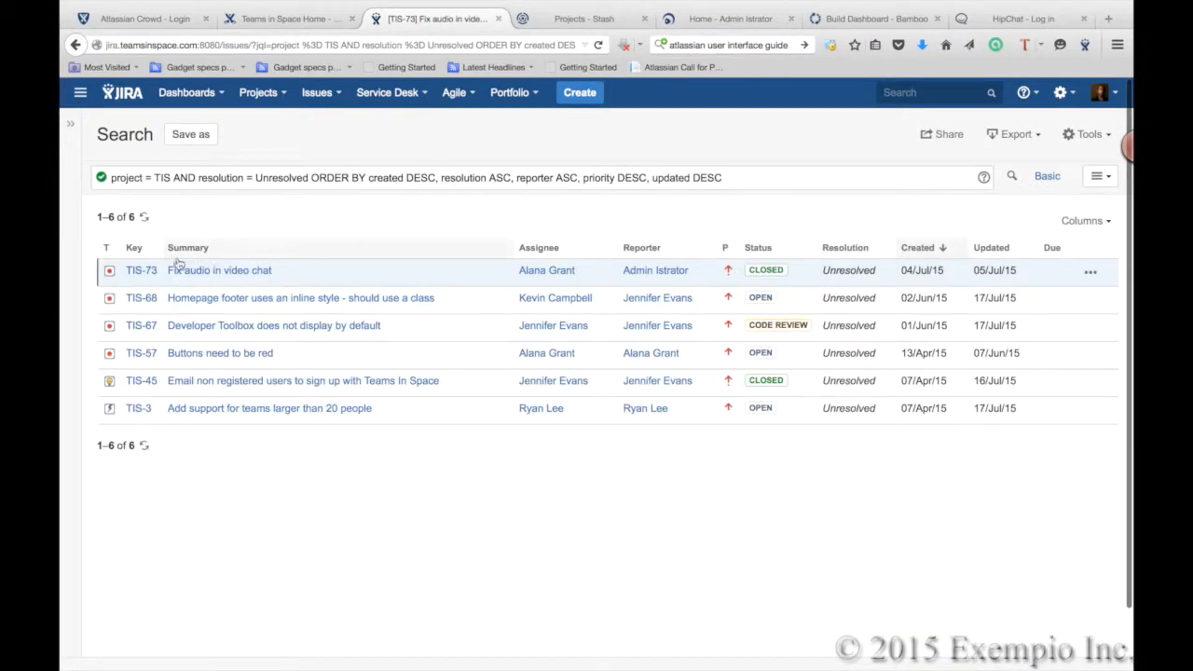
- Open issue TIS-67 from the search results and examine its Development details
{"action": "left_click", "coordinate": [144, 325]}
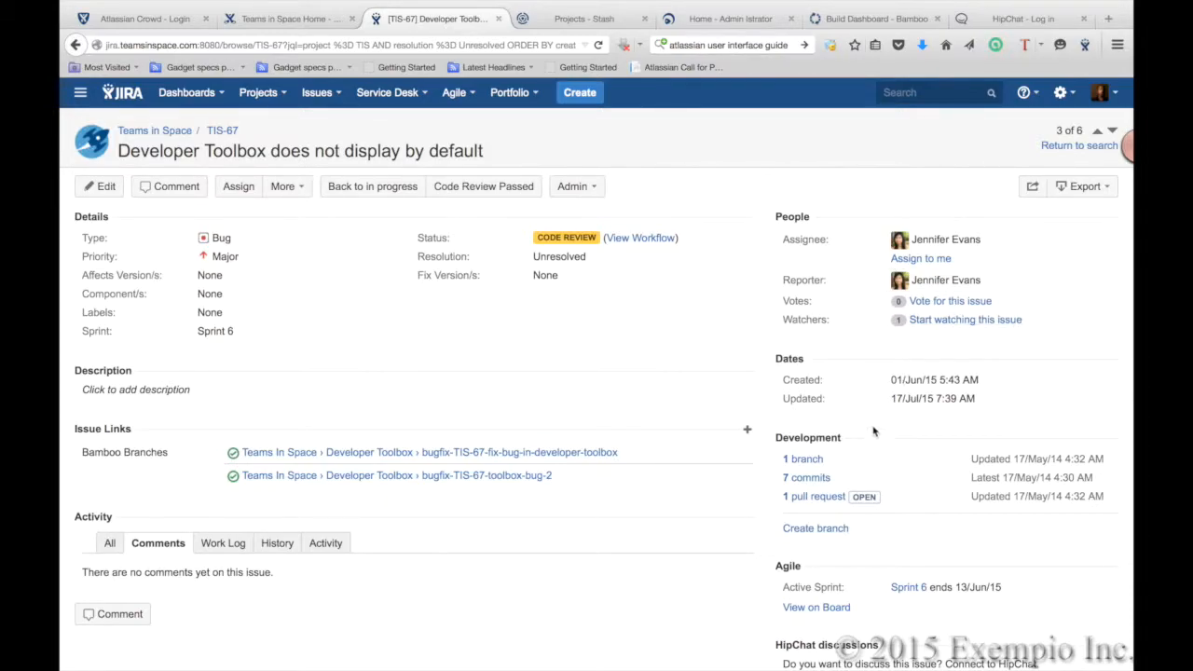
{"action": "scroll", "coordinate": [865, 415], "scroll_direction": "down", "scroll_amount": 3}
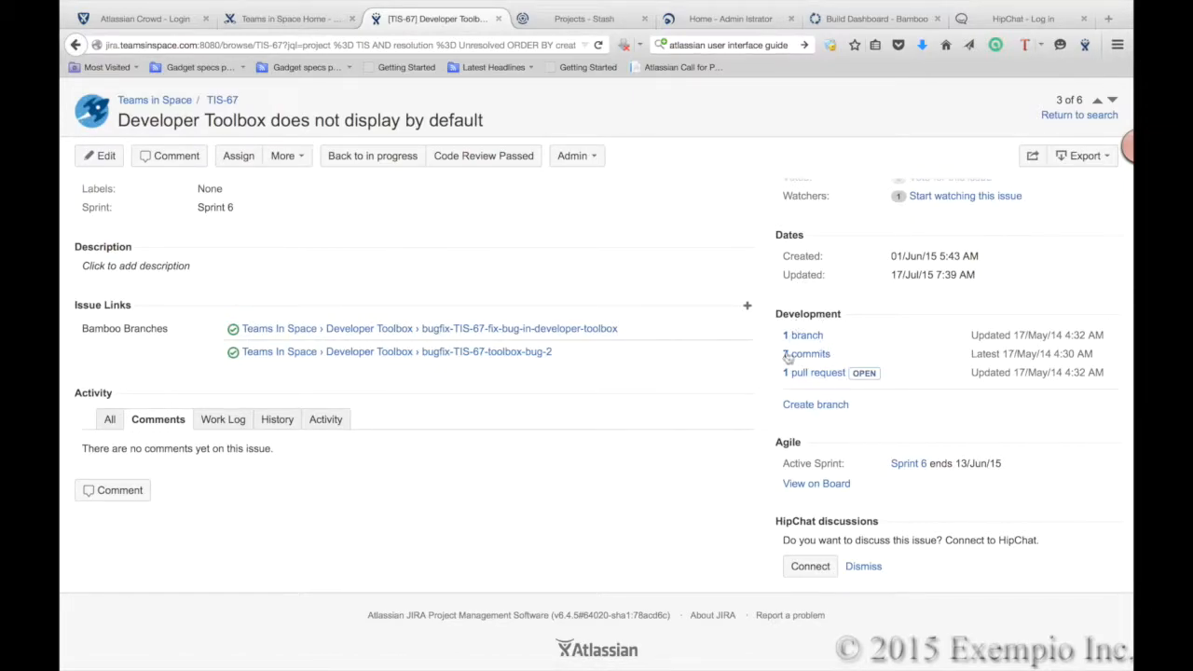
- Set the description of issue TIS-67 to "Developer Tooolbox", and reopen the description editor and leave it without changes
{"action": "scroll", "coordinate": [861, 417], "scroll_direction": "down", "scroll_amount": 1}
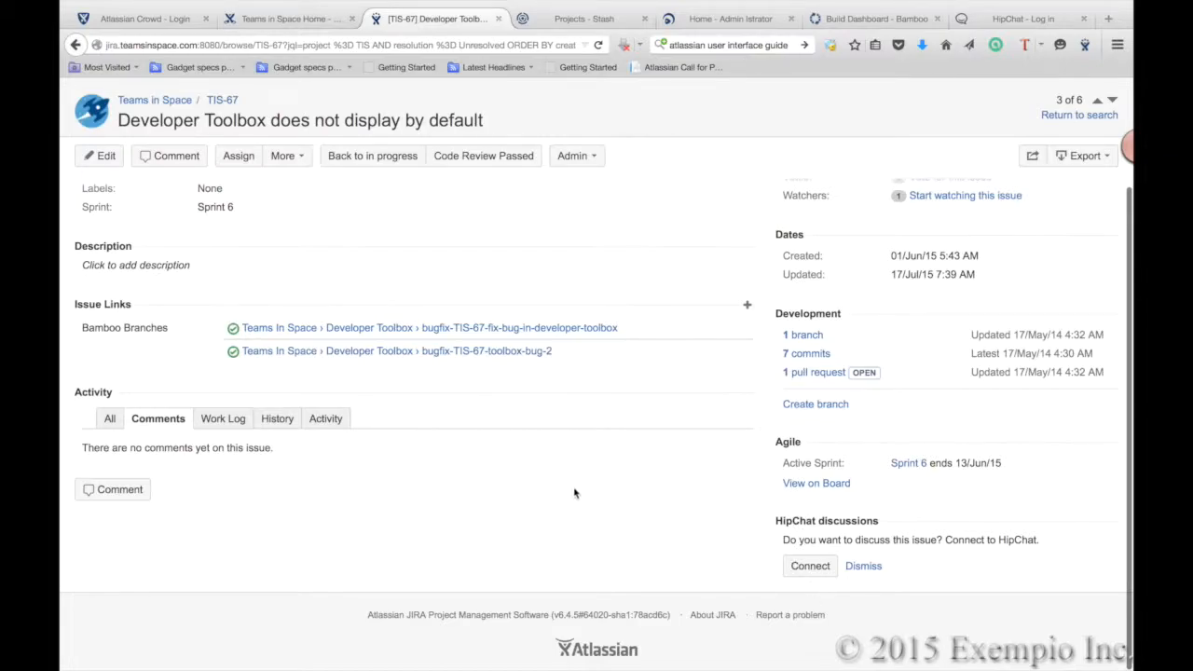
{"action": "scroll", "coordinate": [395, 481], "scroll_direction": "up", "scroll_amount": 3}
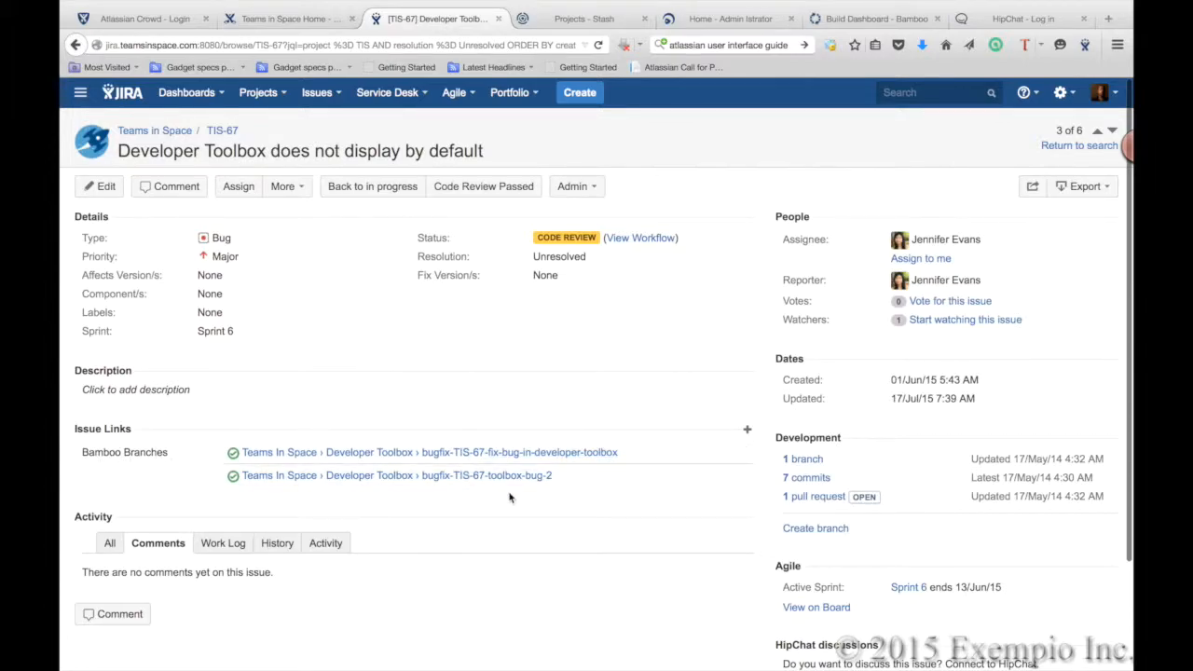
{"action": "scroll", "coordinate": [509, 497], "scroll_direction": "down", "scroll_amount": 2}
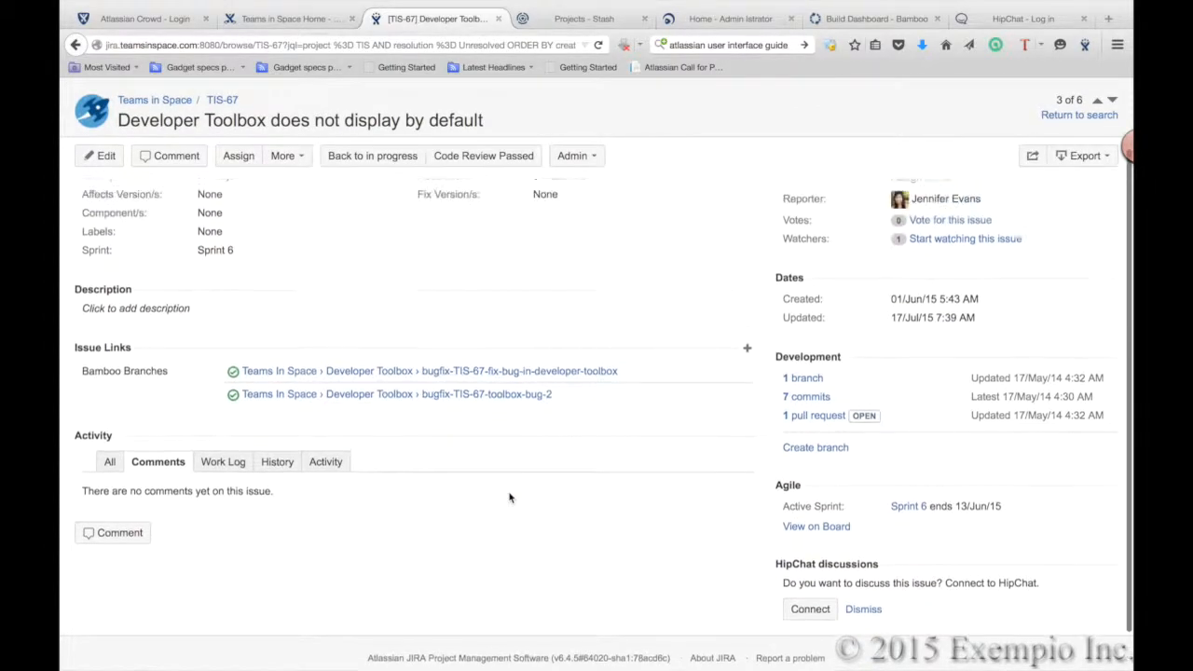
{"action": "scroll", "coordinate": [509, 497], "scroll_direction": "up", "scroll_amount": 2}
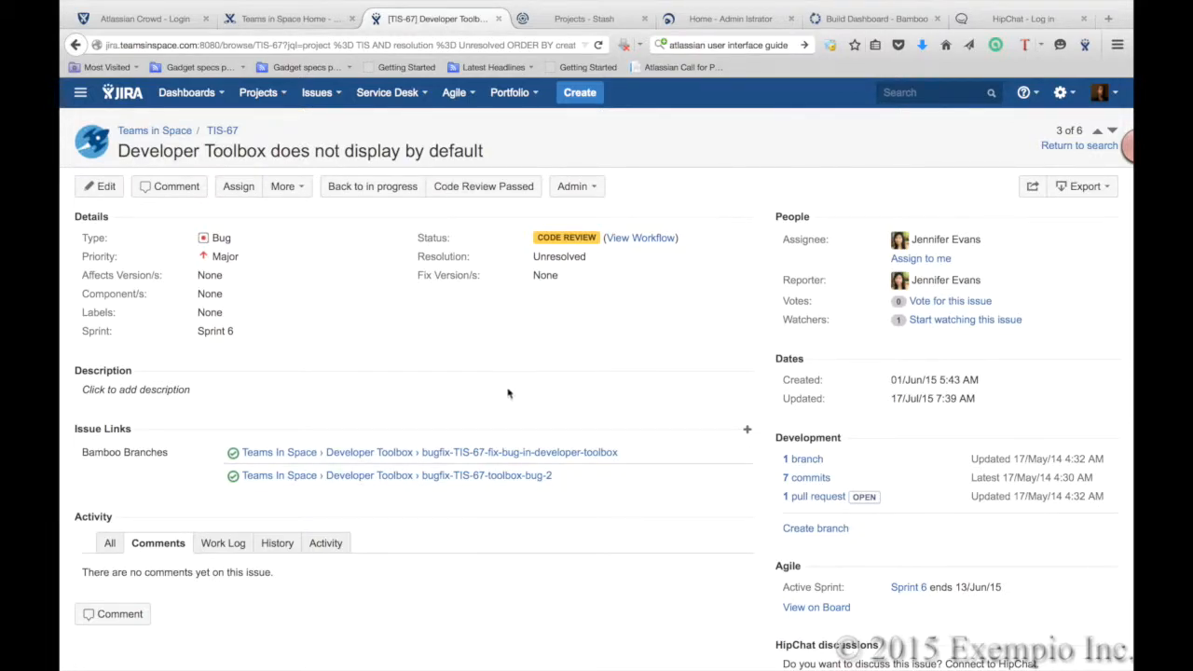
{"action": "left_click", "coordinate": [176, 389]}
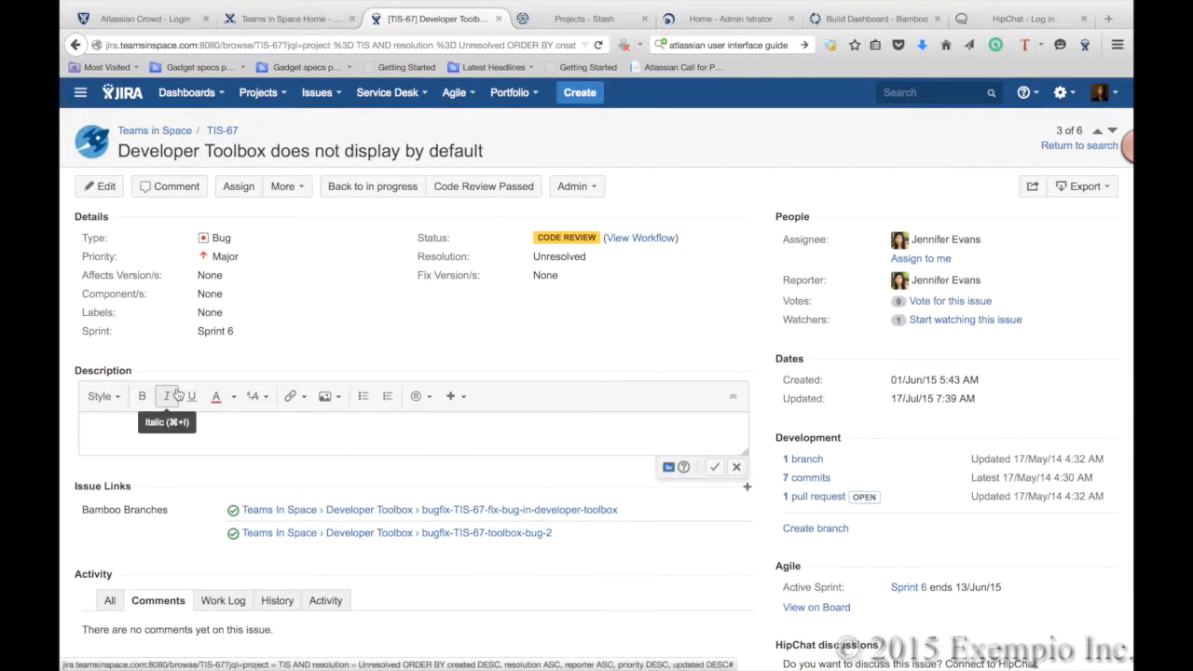
{"action": "type", "text": "Developer Tooolbox"}
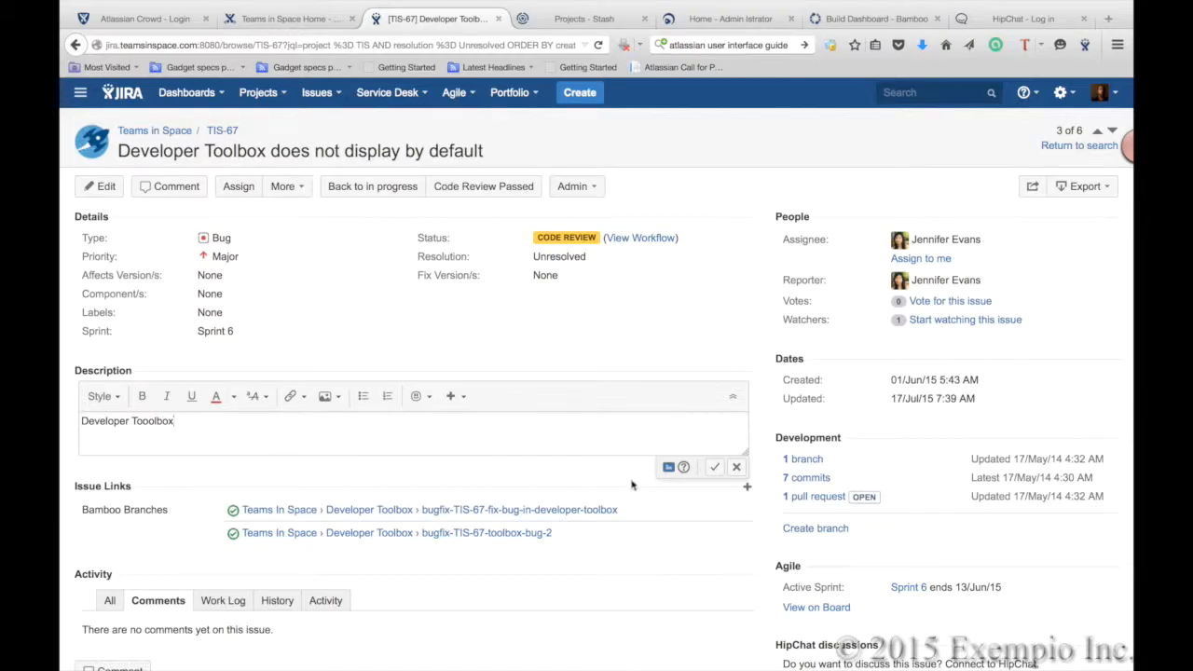
{"action": "left_click", "coordinate": [715, 468]}
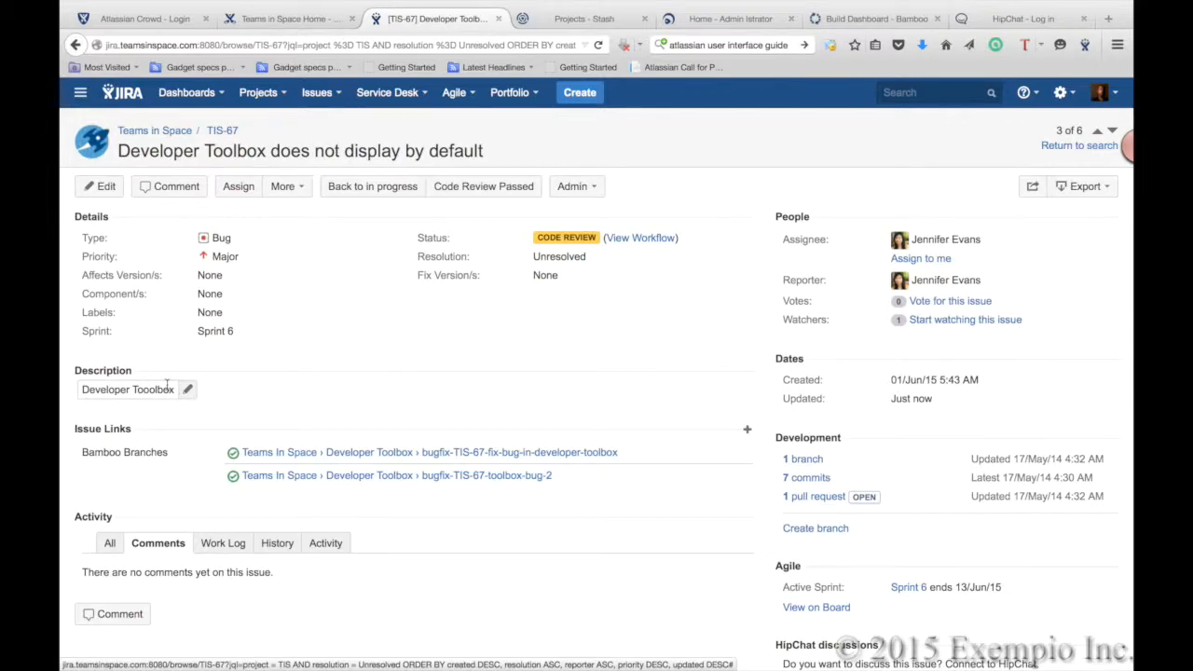
{"action": "left_click", "coordinate": [167, 385]}
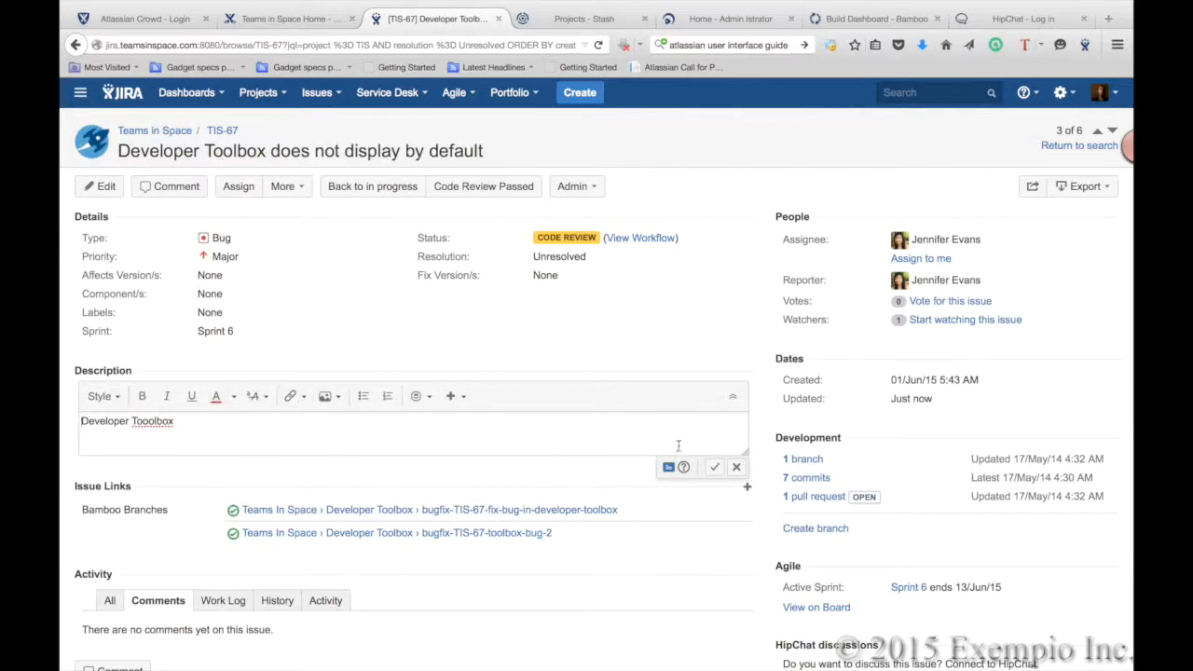
{"action": "left_click", "coordinate": [737, 468]}
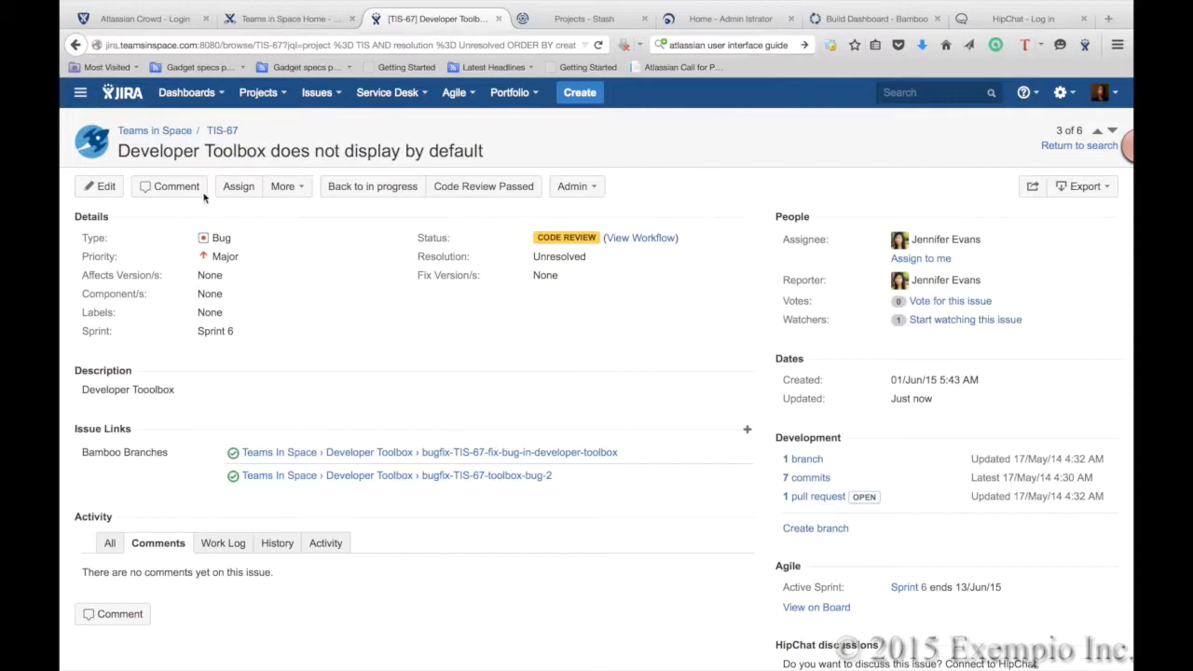
- Add the comment "This issue is resolved" to issue TIS-67
{"action": "left_click", "coordinate": [179, 187]}
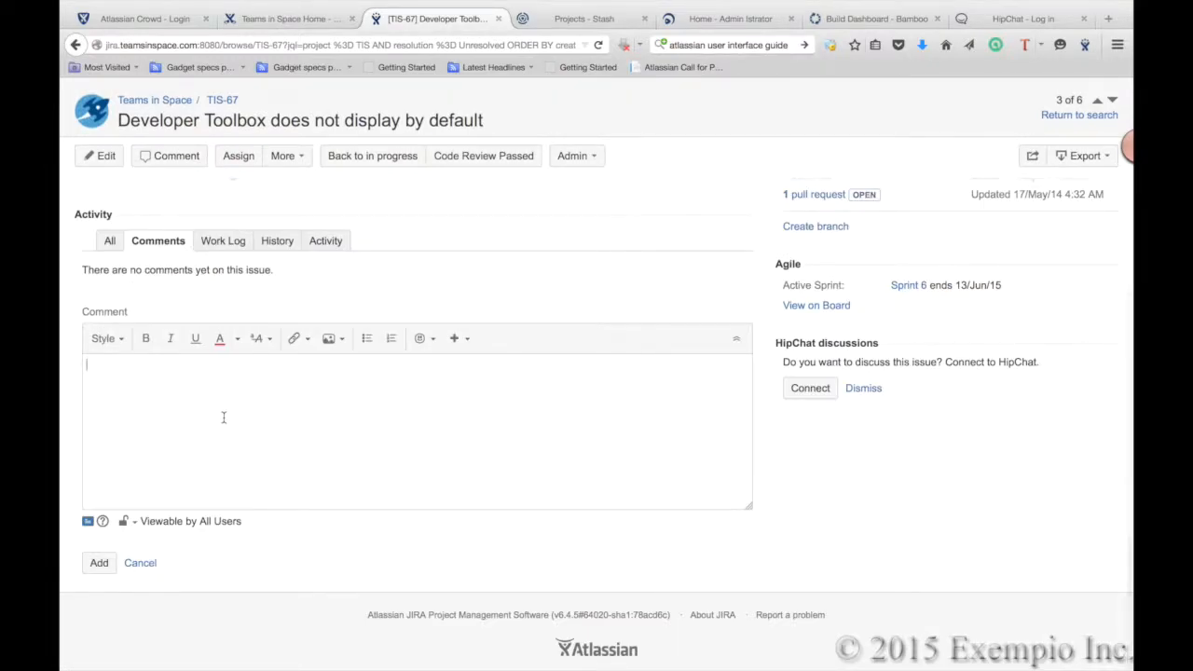
{"action": "type", "text": "This issue is resolve"}
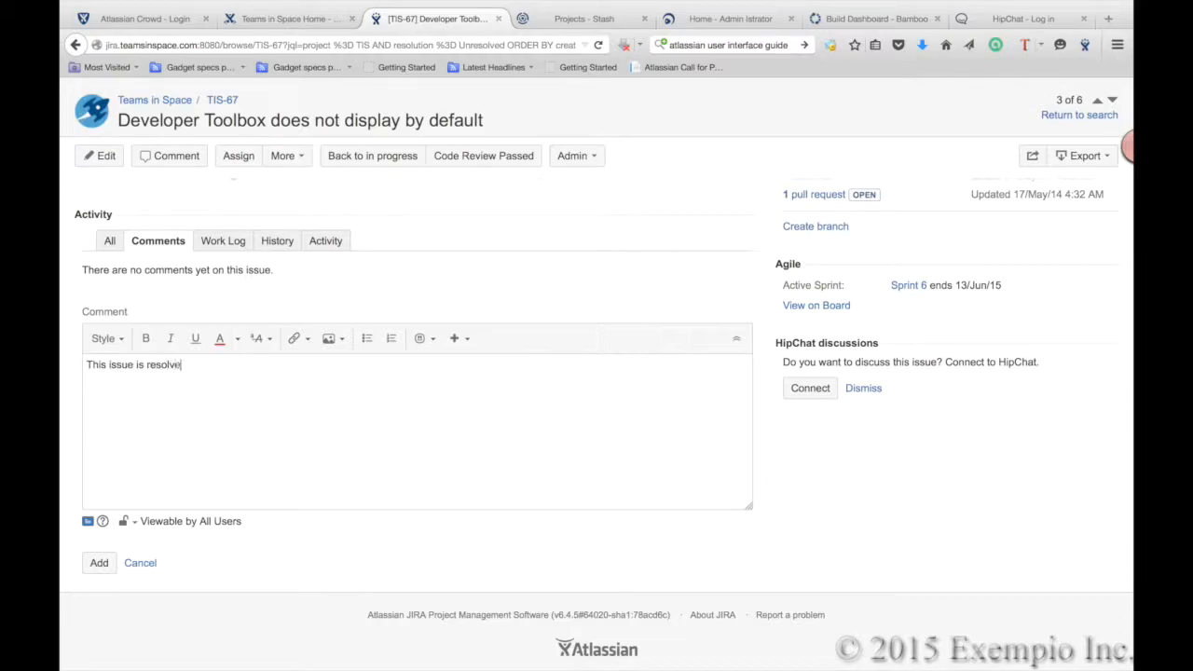
{"action": "left_click", "coordinate": [98, 563]}
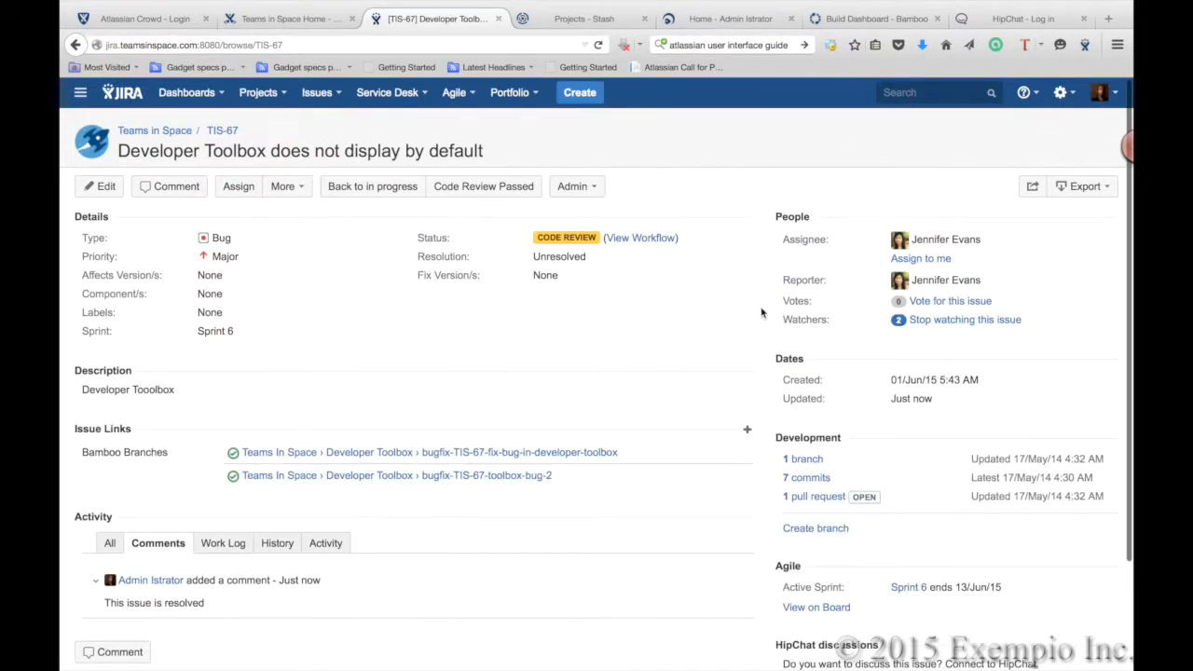
- View TIS-67 on its agile board, and open the backlog with the epics list shown
{"action": "scroll", "coordinate": [758, 312], "scroll_direction": "down", "scroll_amount": 2}
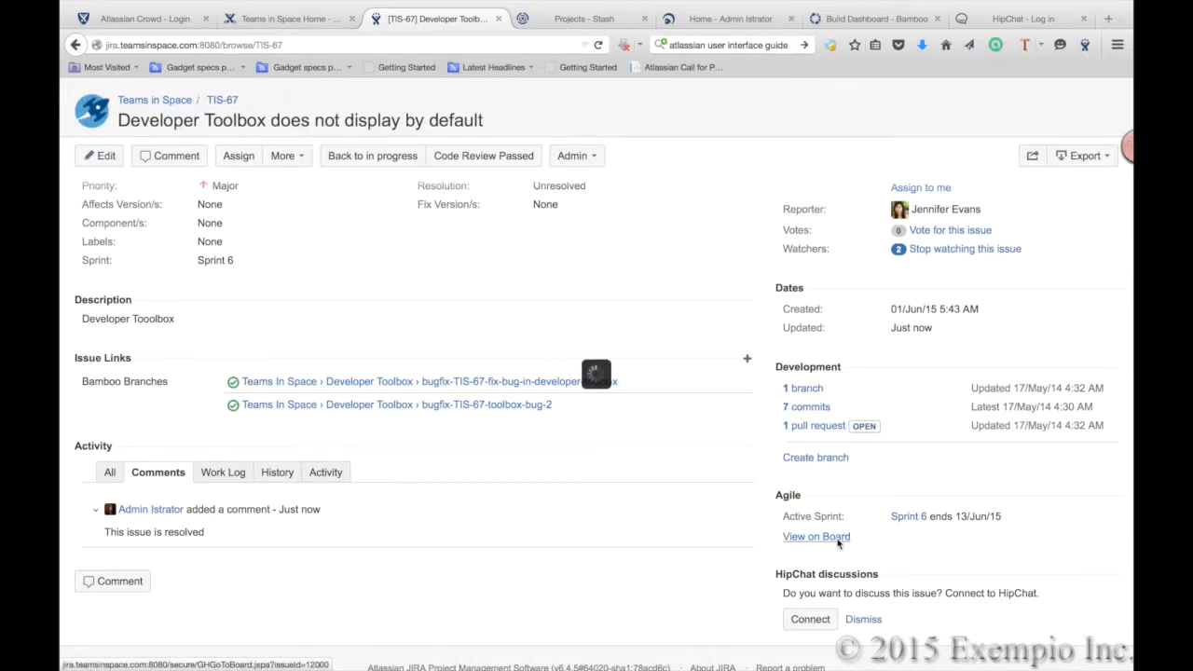
{"action": "left_click", "coordinate": [837, 537]}
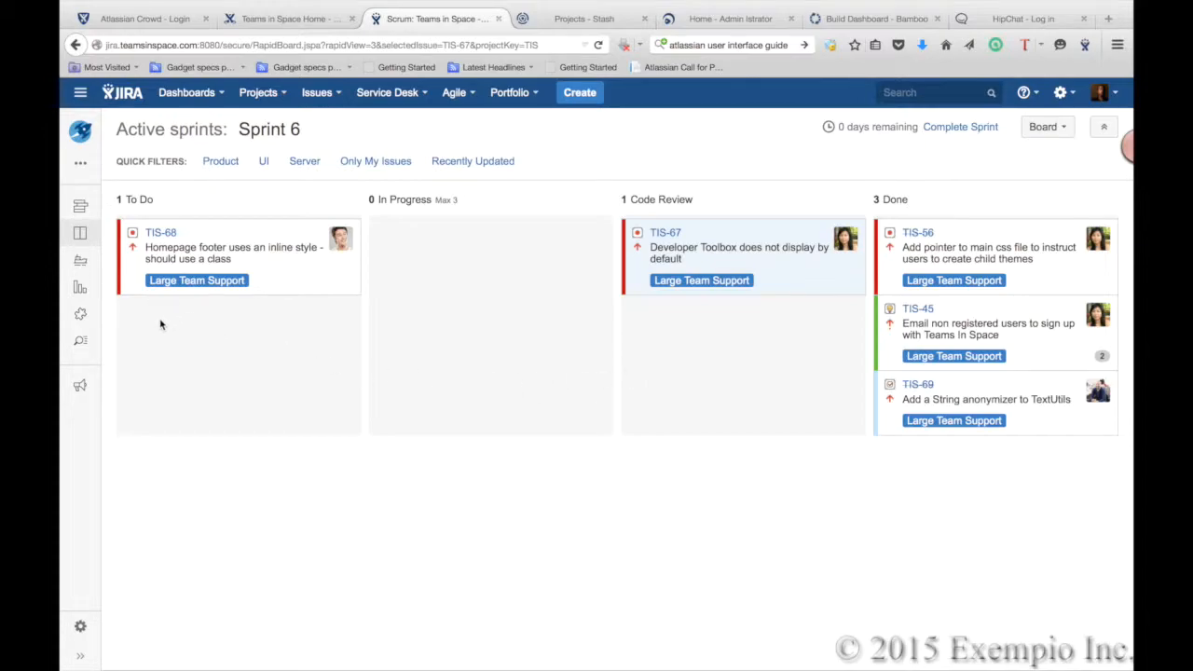
{"action": "left_click", "coordinate": [80, 209]}
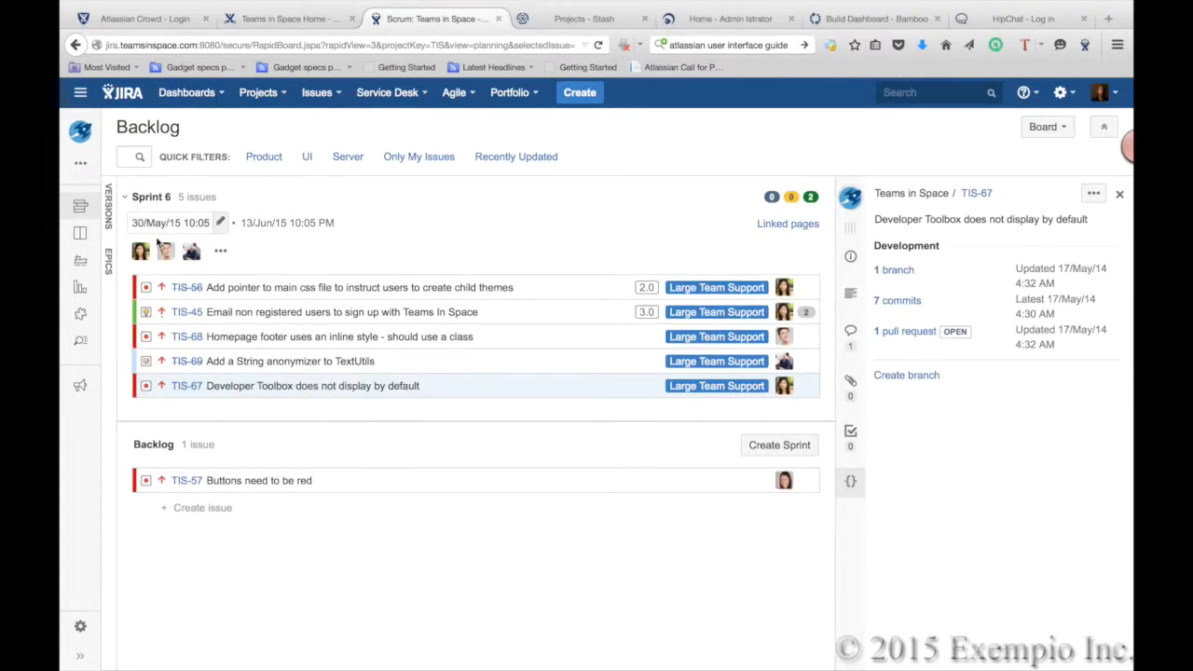
{"action": "left_click", "coordinate": [109, 266]}
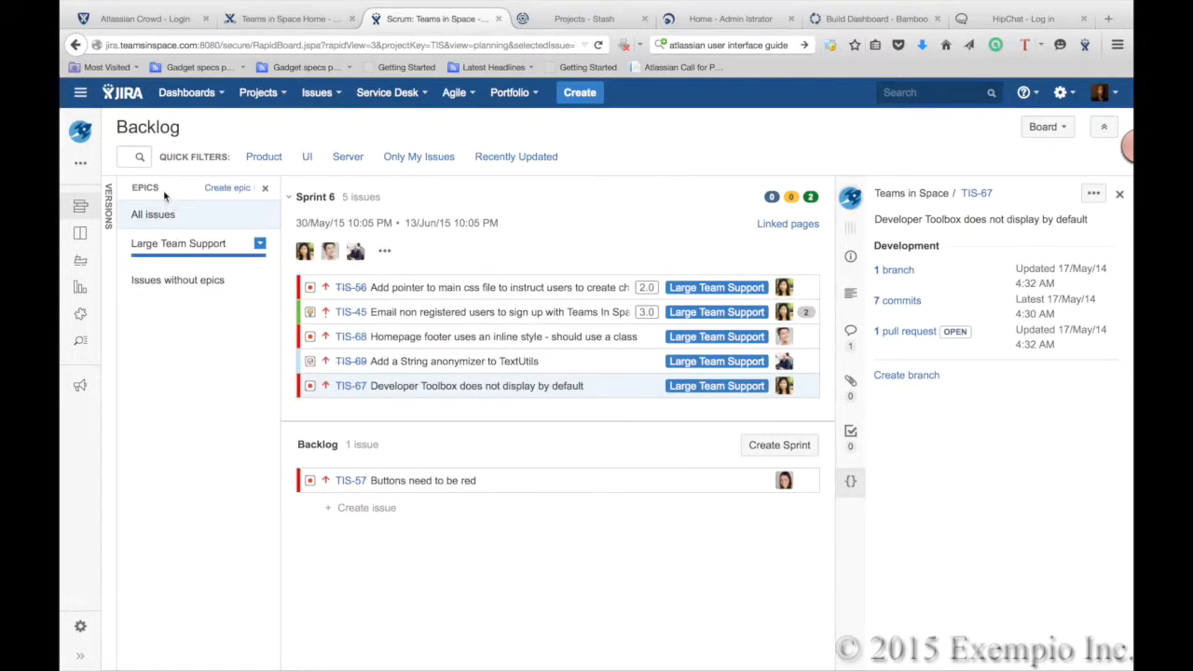
{"action": "left_click", "coordinate": [243, 242]}
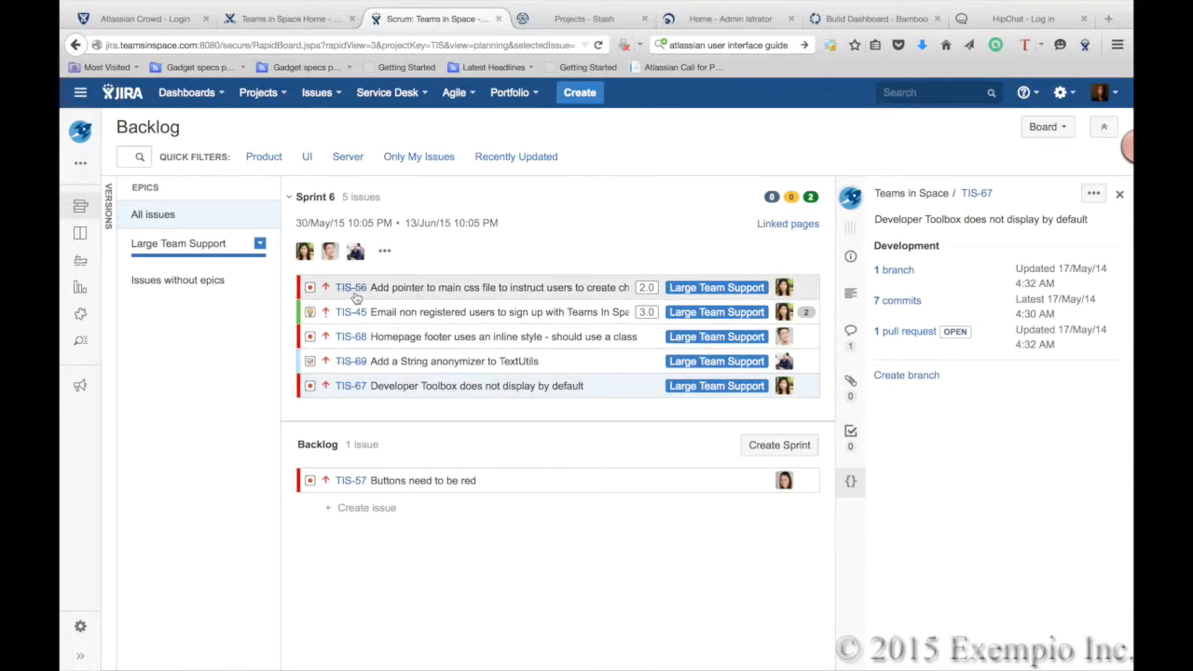
- Look through TIS-67's details, description, sub-tasks and development information from the Sprint 6 backlog
{"action": "left_click", "coordinate": [346, 388]}
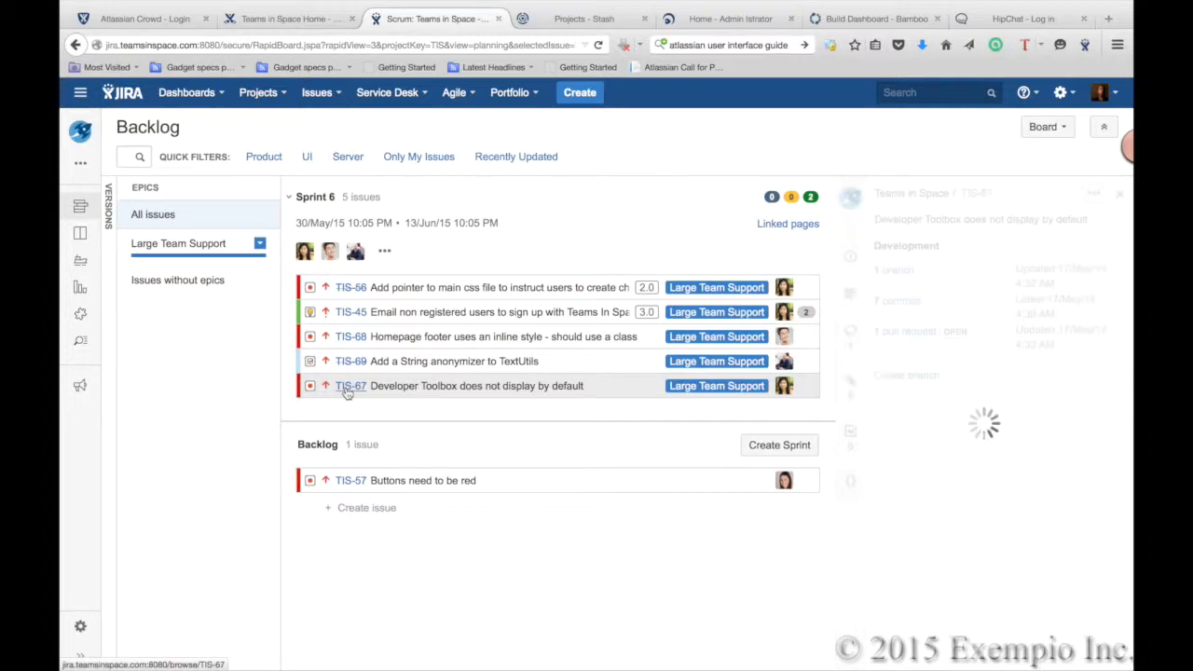
{"action": "scroll", "coordinate": [997, 415], "scroll_direction": "up", "scroll_amount": 10}
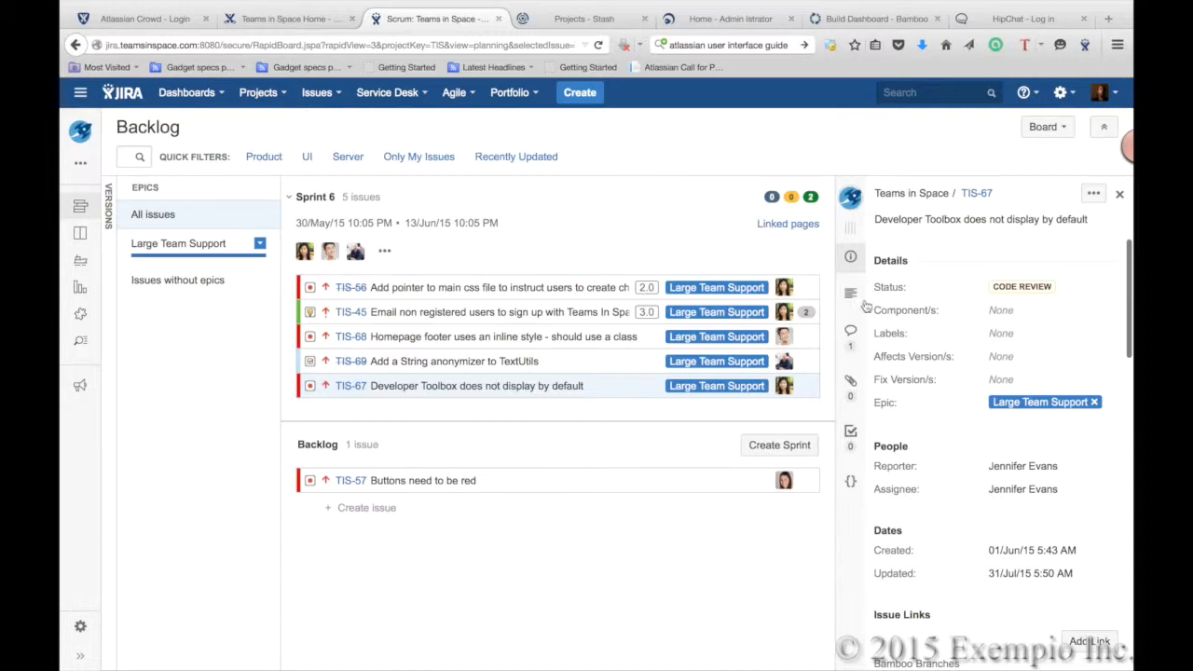
{"action": "left_click", "coordinate": [855, 297]}
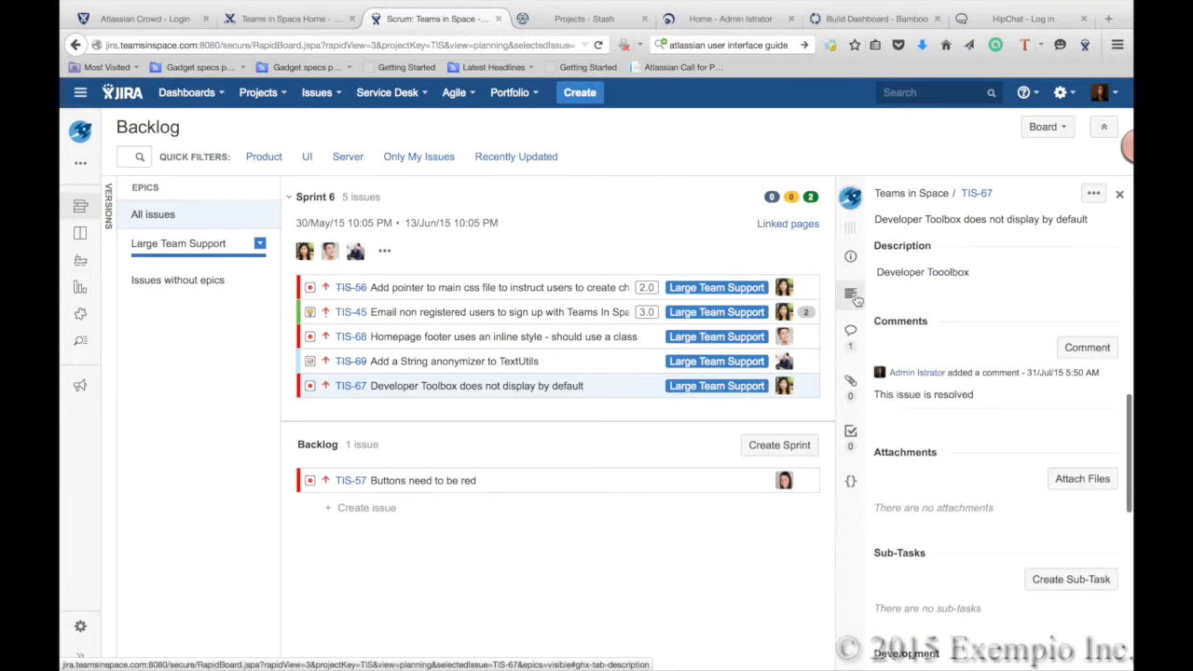
{"action": "left_click", "coordinate": [852, 438]}
{"action": "left_click", "coordinate": [850, 480]}
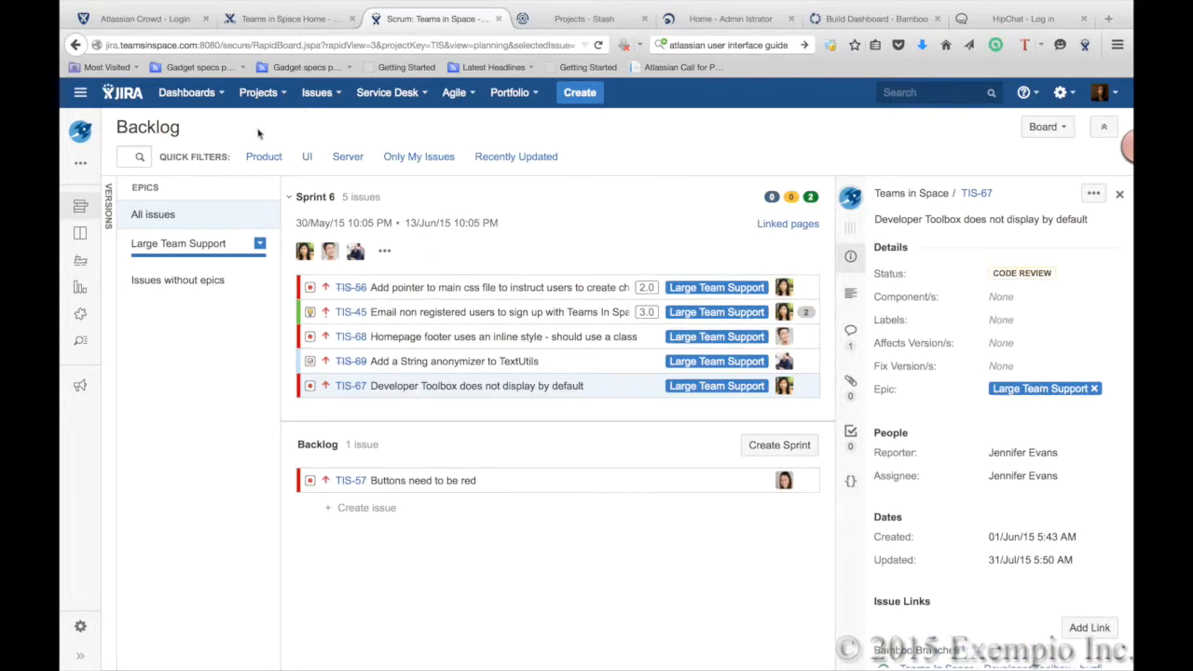
{"action": "left_click", "coordinate": [352, 290]}
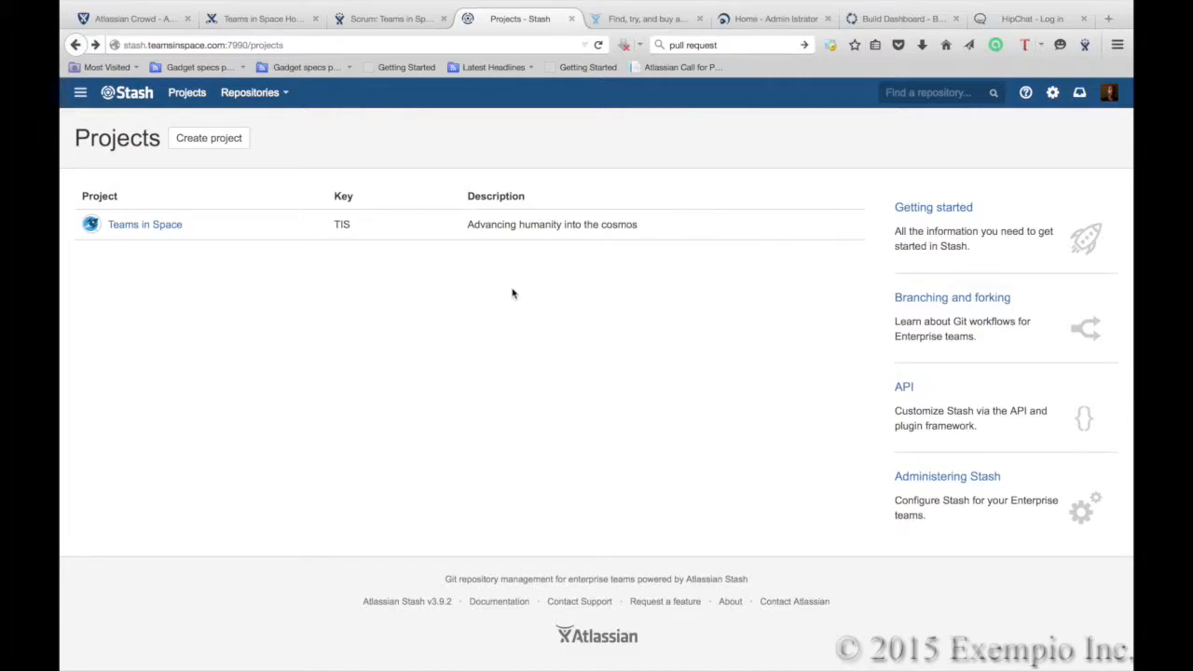
- View the JIRA Sprint 6 board and the Stash projects page, and browse the dev tools add-ons in Atlassian Marketplace before returning to Stash
{"action": "left_click", "coordinate": [391, 23]}
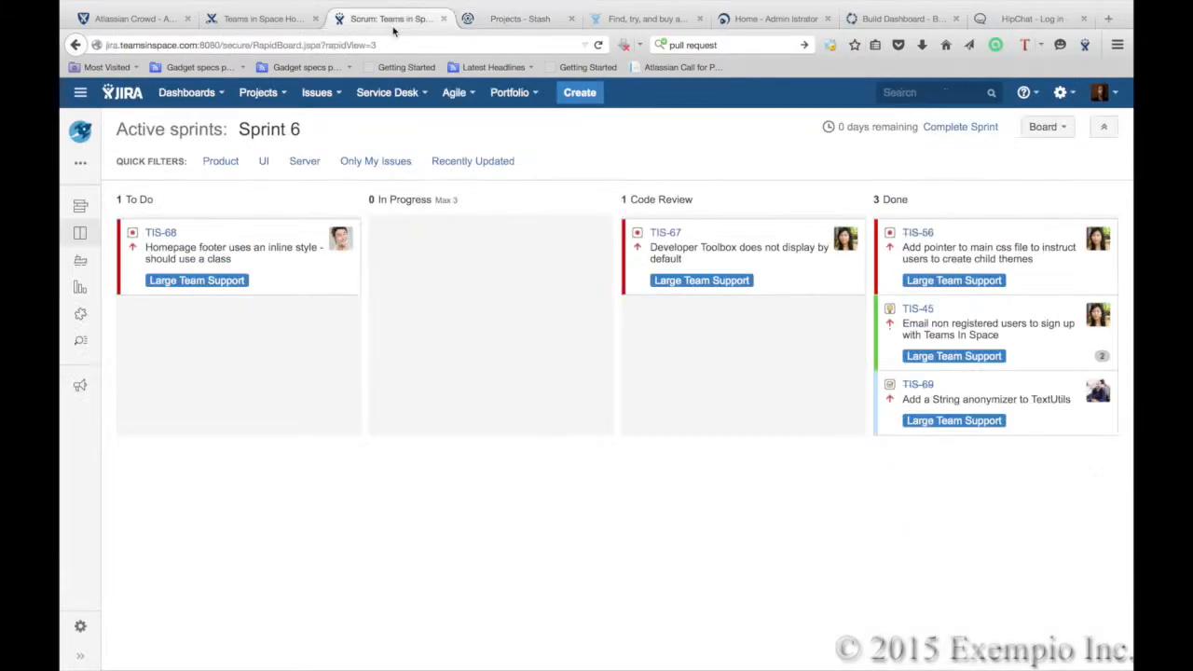
{"action": "left_click", "coordinate": [513, 21]}
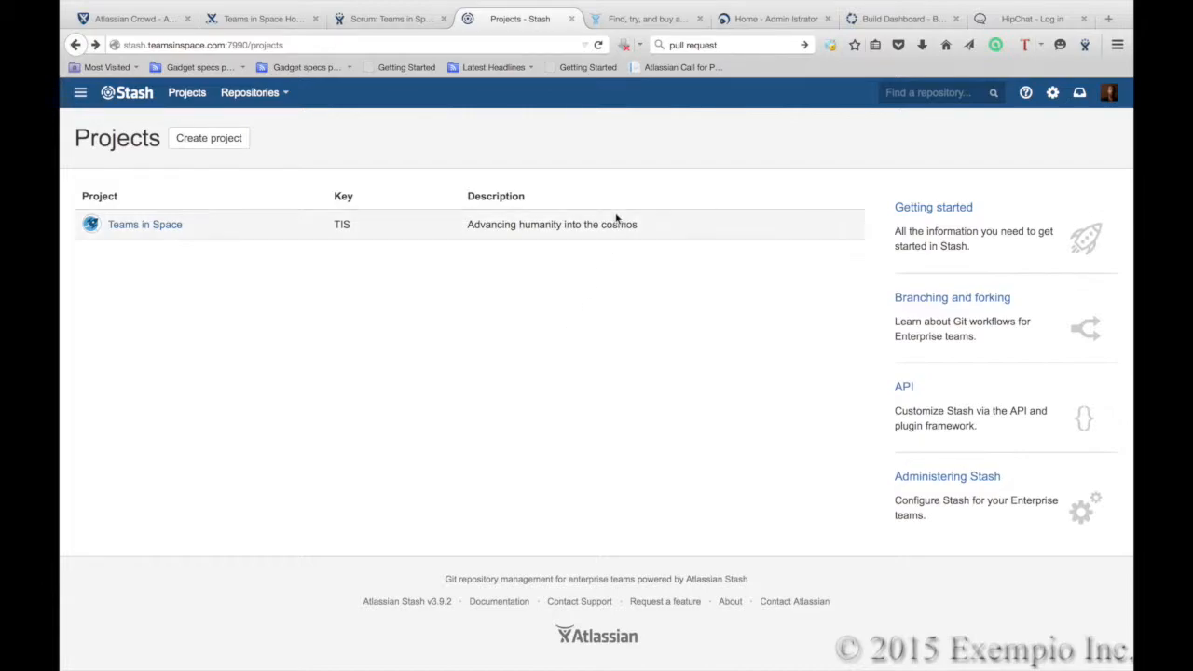
{"action": "left_click", "coordinate": [627, 20]}
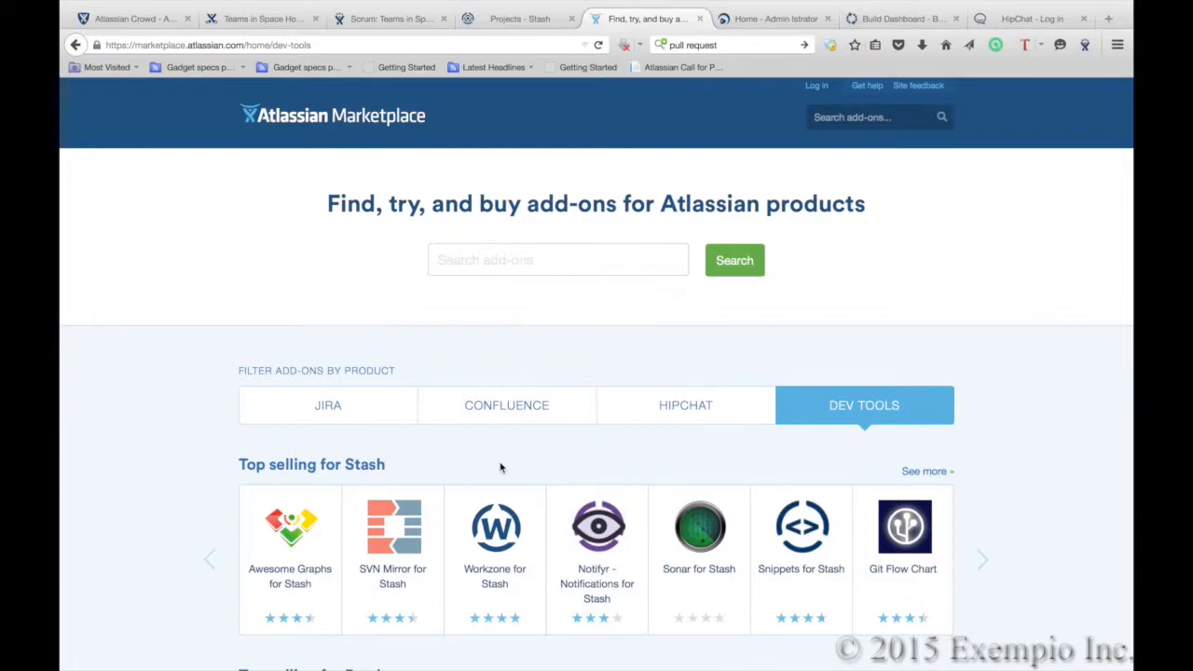
{"action": "scroll", "coordinate": [166, 539], "scroll_direction": "down", "scroll_amount": 3}
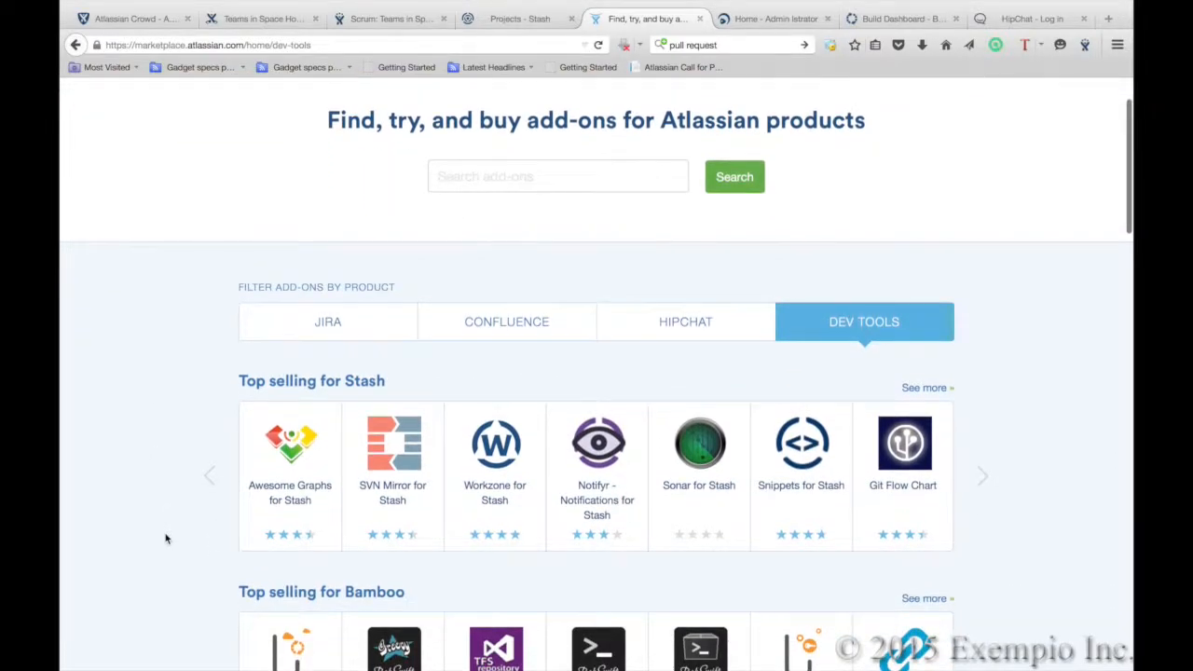
{"action": "scroll", "coordinate": [166, 539], "scroll_direction": "up", "scroll_amount": 3}
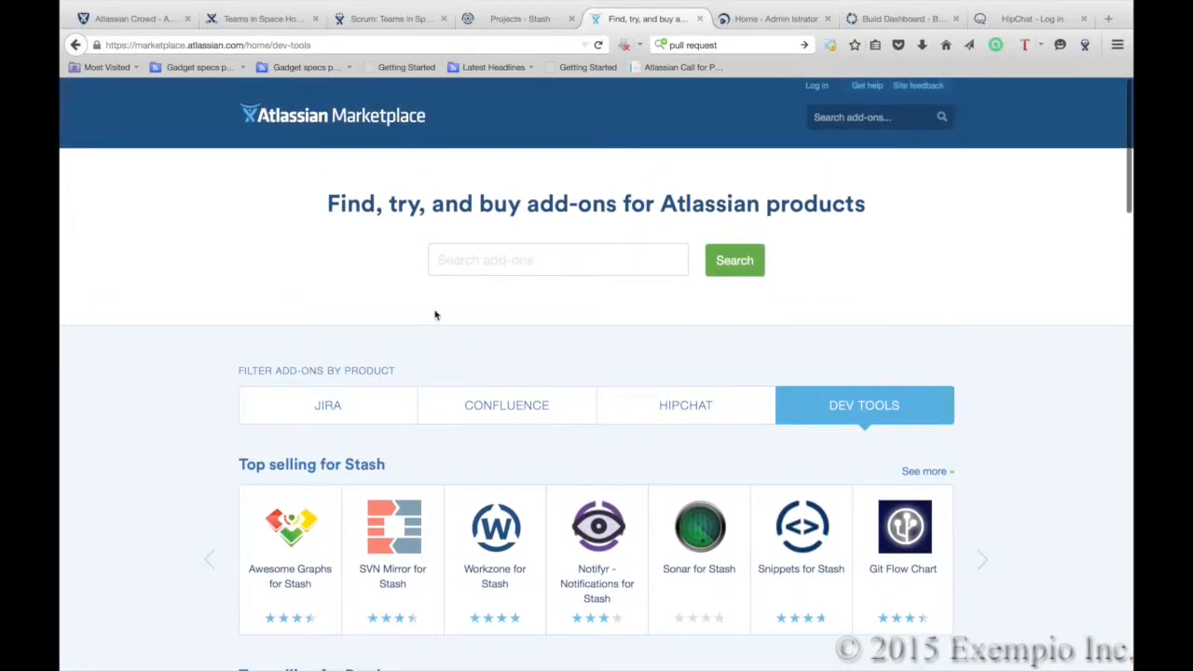
{"action": "left_click", "coordinate": [519, 19]}
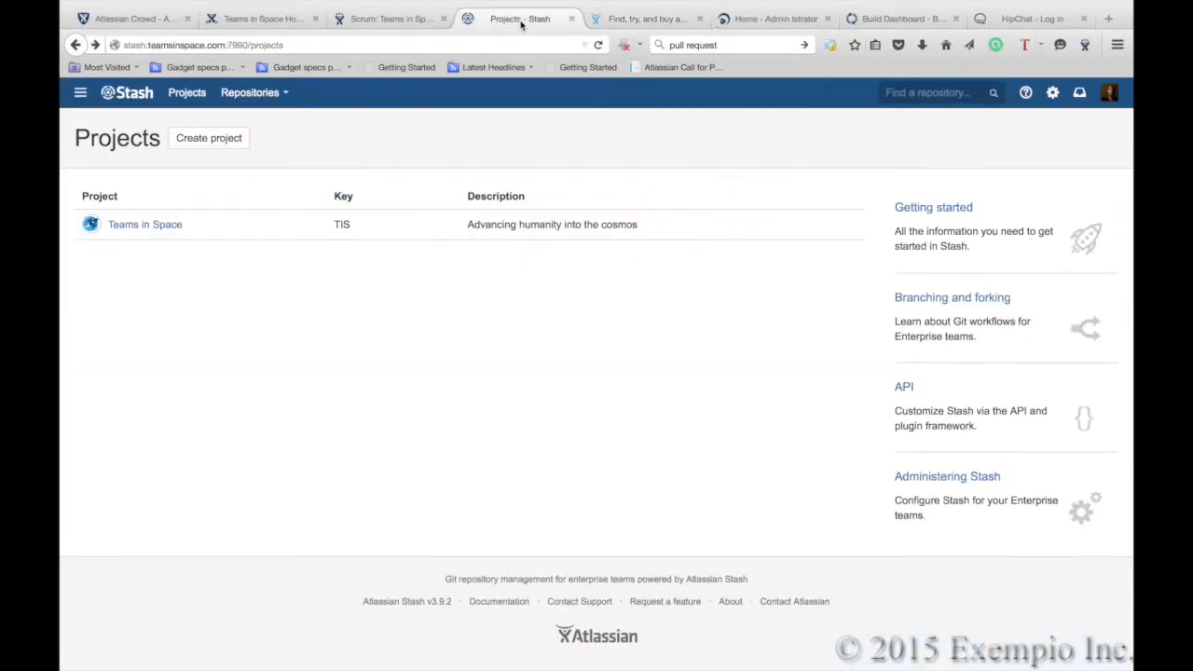
- Switch back to the JIRA Sprint 6 board and look through TIS-67's details, issue links, description and comments
{"action": "left_click", "coordinate": [382, 20]}
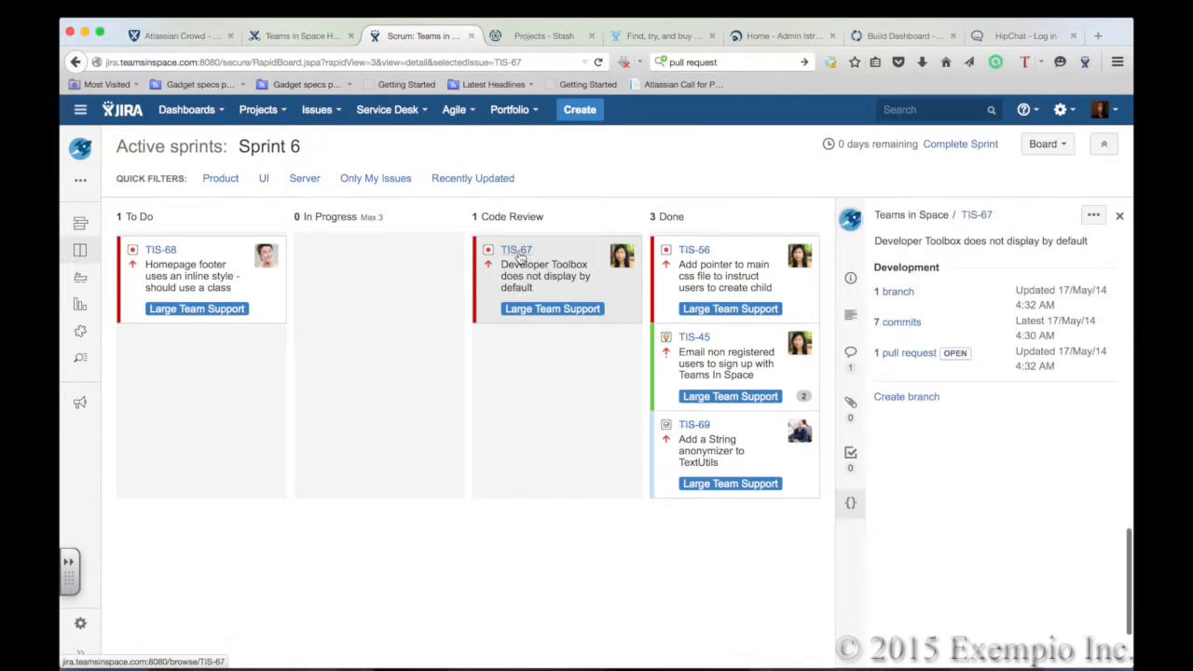
{"action": "scroll", "coordinate": [1005, 451], "scroll_direction": "up", "scroll_amount": 2}
{"action": "scroll", "coordinate": [1005, 450], "scroll_direction": "up", "scroll_amount": 5}
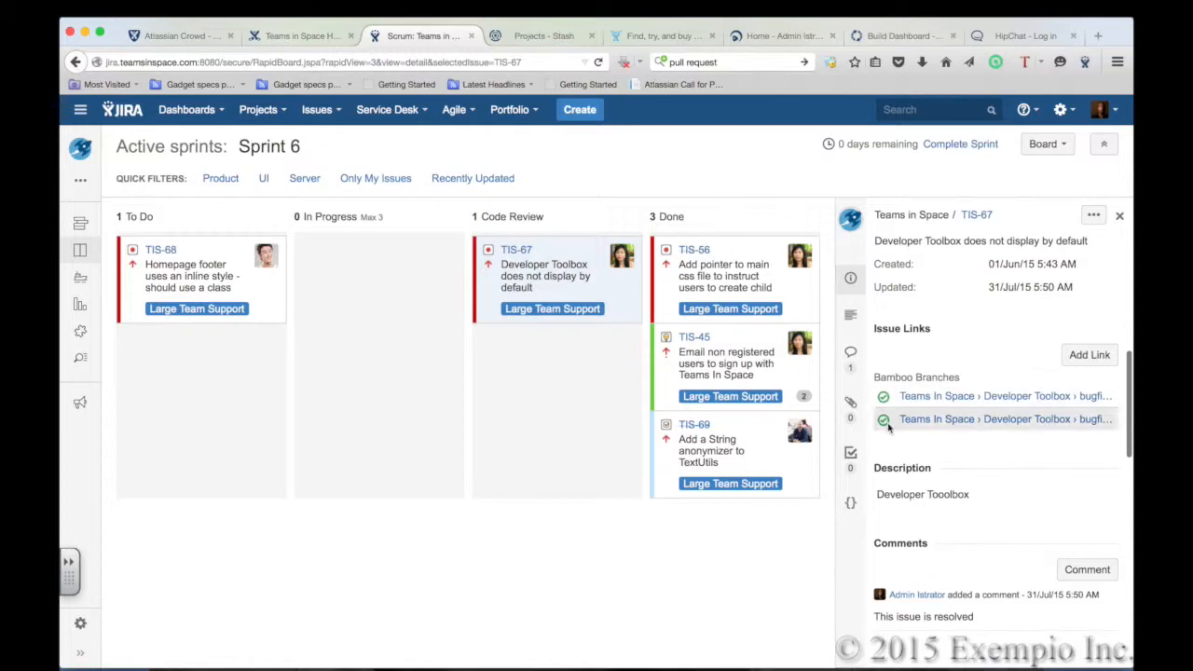
{"action": "scroll", "coordinate": [993, 457], "scroll_direction": "down", "scroll_amount": 2}
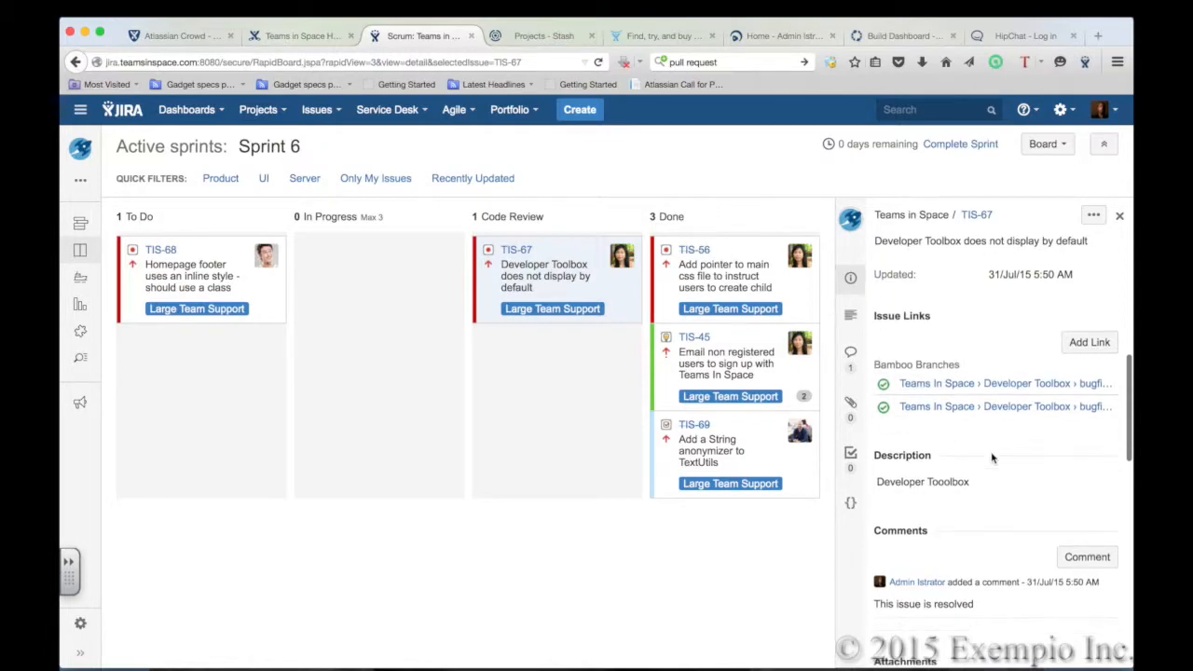
{"action": "scroll", "coordinate": [993, 456], "scroll_direction": "down", "scroll_amount": 8}
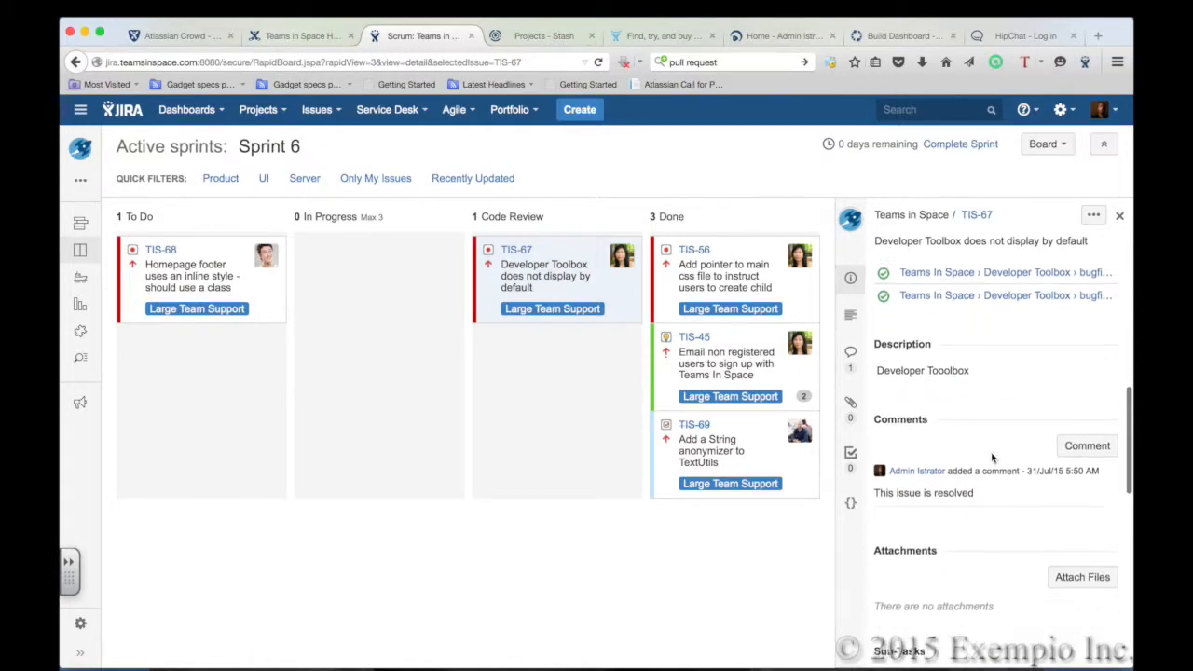
- Open pull request #4, "Bugfix/TIS-67 fix bug in developer toolbox", in Stash from TIS-67's Development information
{"action": "scroll", "coordinate": [993, 458], "scroll_direction": "down", "scroll_amount": 1}
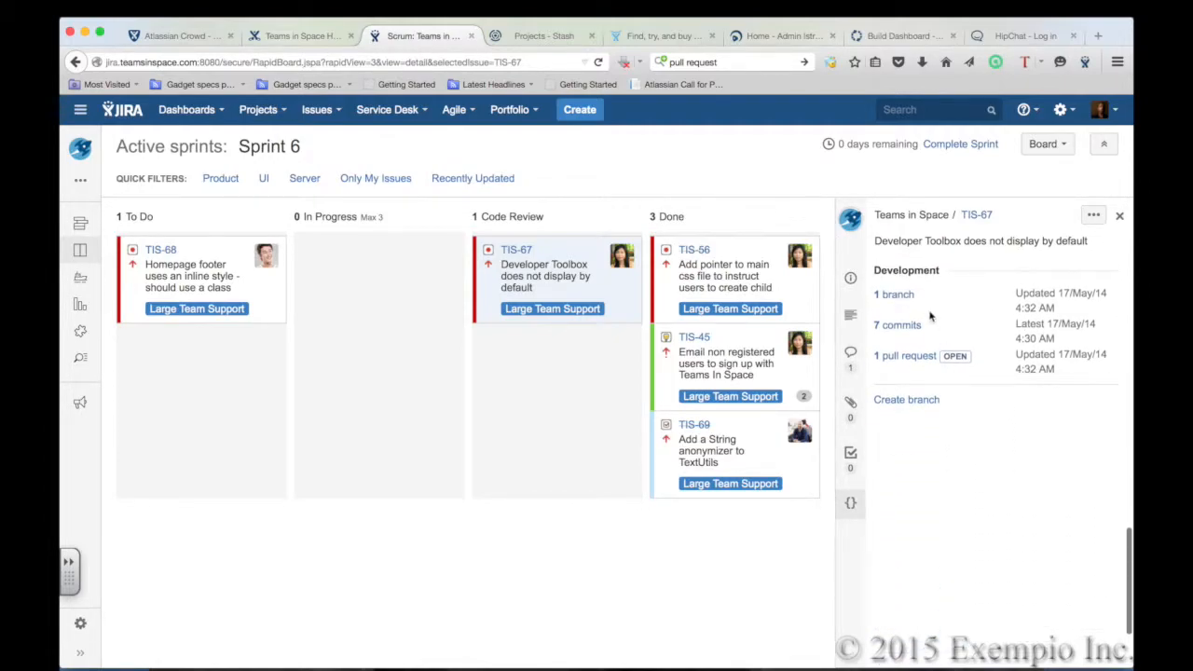
{"action": "left_click", "coordinate": [905, 362]}
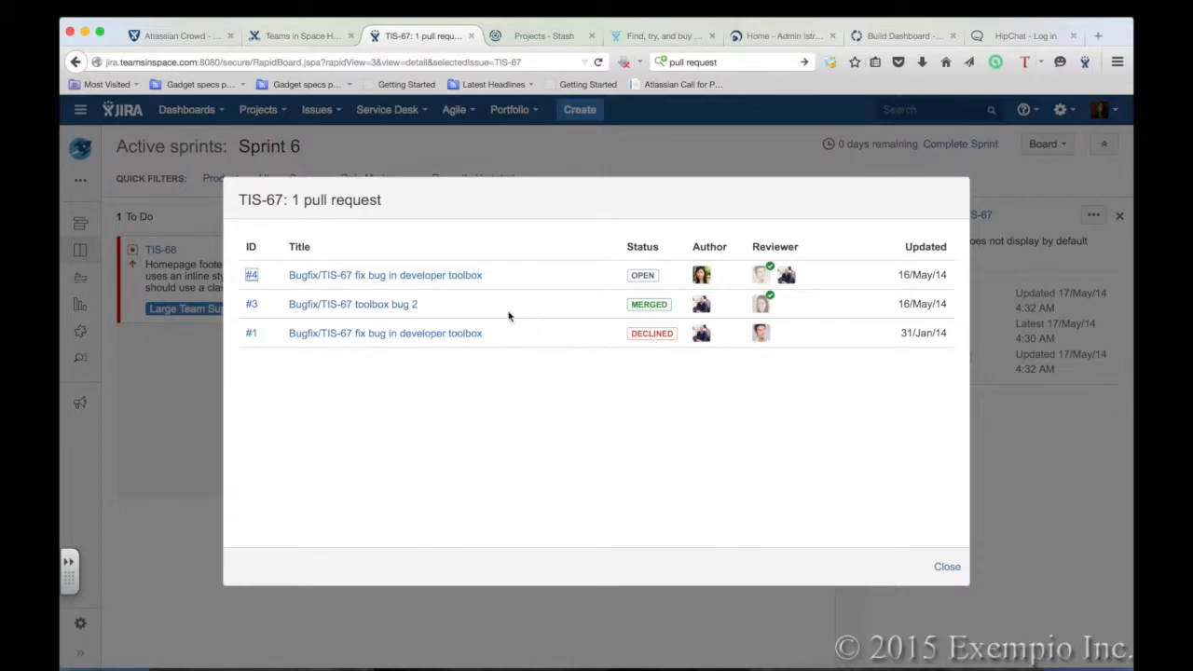
{"action": "left_click", "coordinate": [362, 277]}
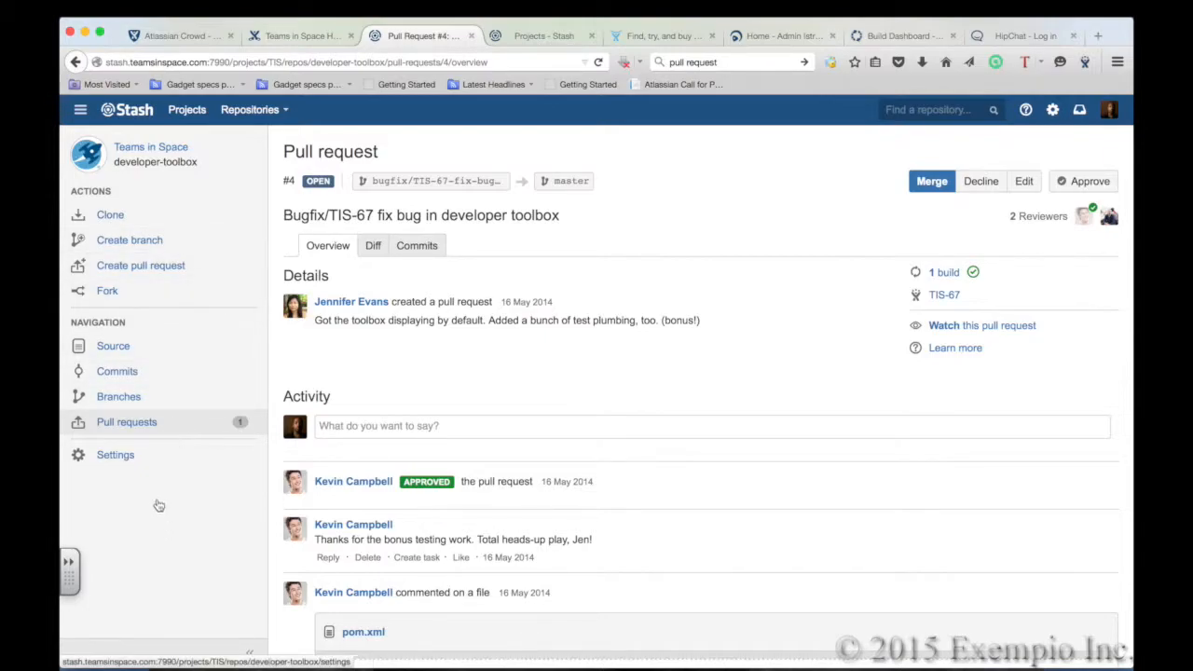
- Collapse the repository sidebar and expand it again
{"action": "left_click", "coordinate": [249, 652]}
{"action": "left_click", "coordinate": [80, 653]}
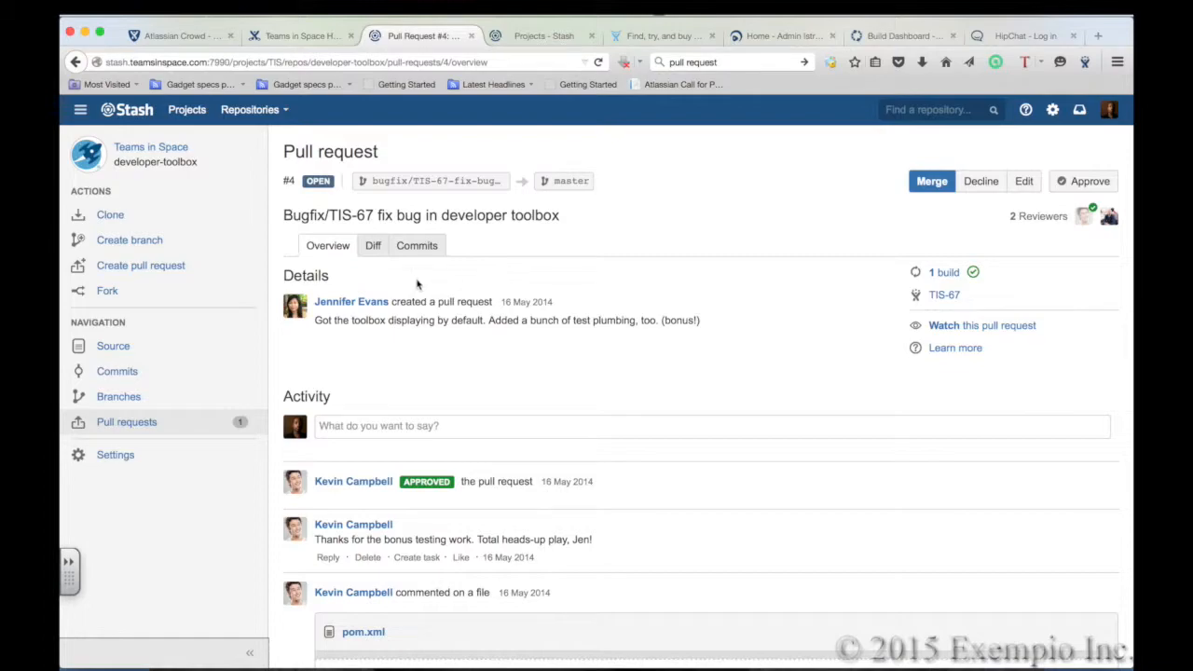
- Review the pom.xml diff of pull request #4 and view issue TIS-69 linked in its inline comment
{"action": "left_click", "coordinate": [373, 248]}
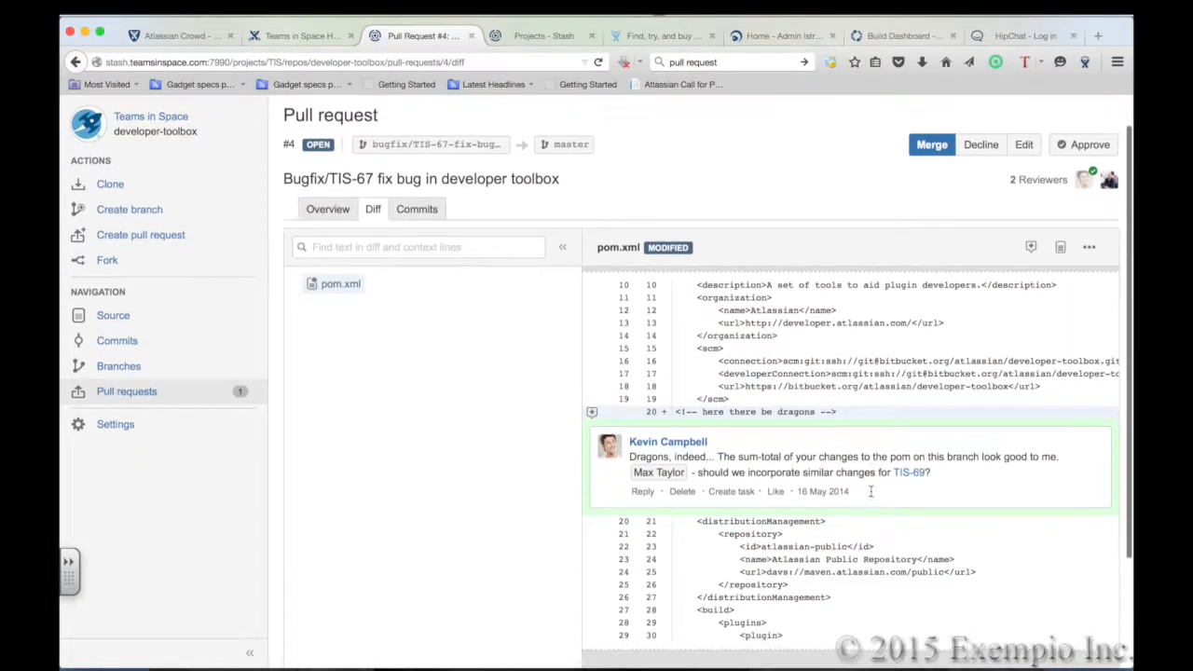
{"action": "scroll", "coordinate": [870, 492], "scroll_direction": "down", "scroll_amount": 2}
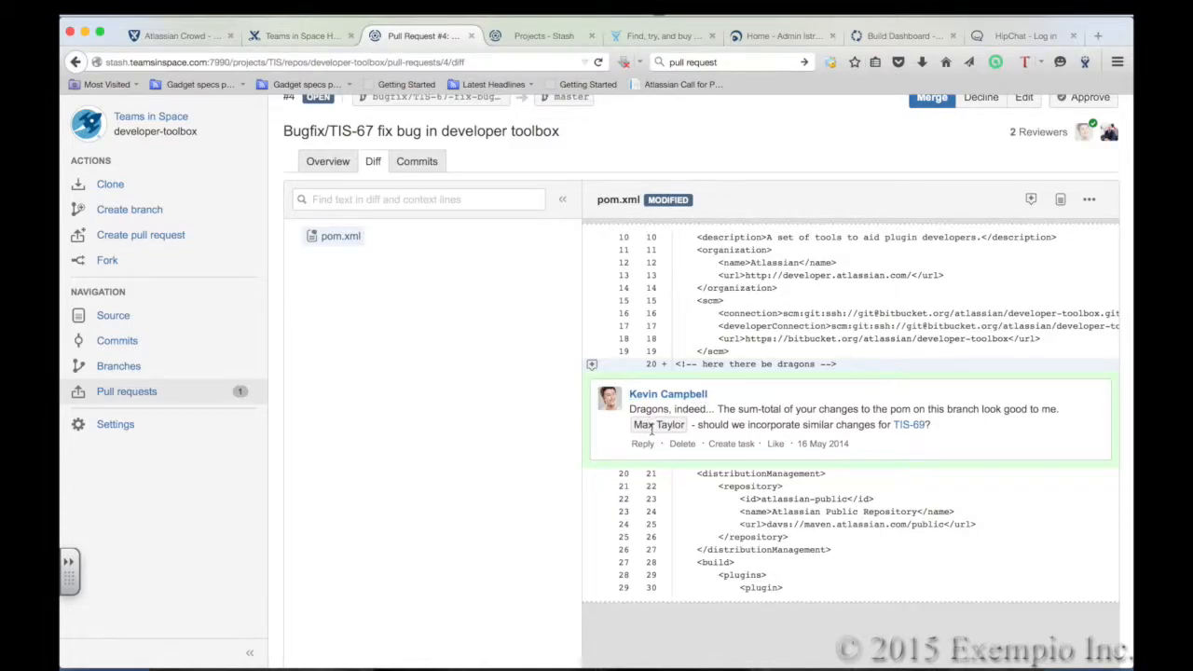
{"action": "left_click", "coordinate": [908, 428]}
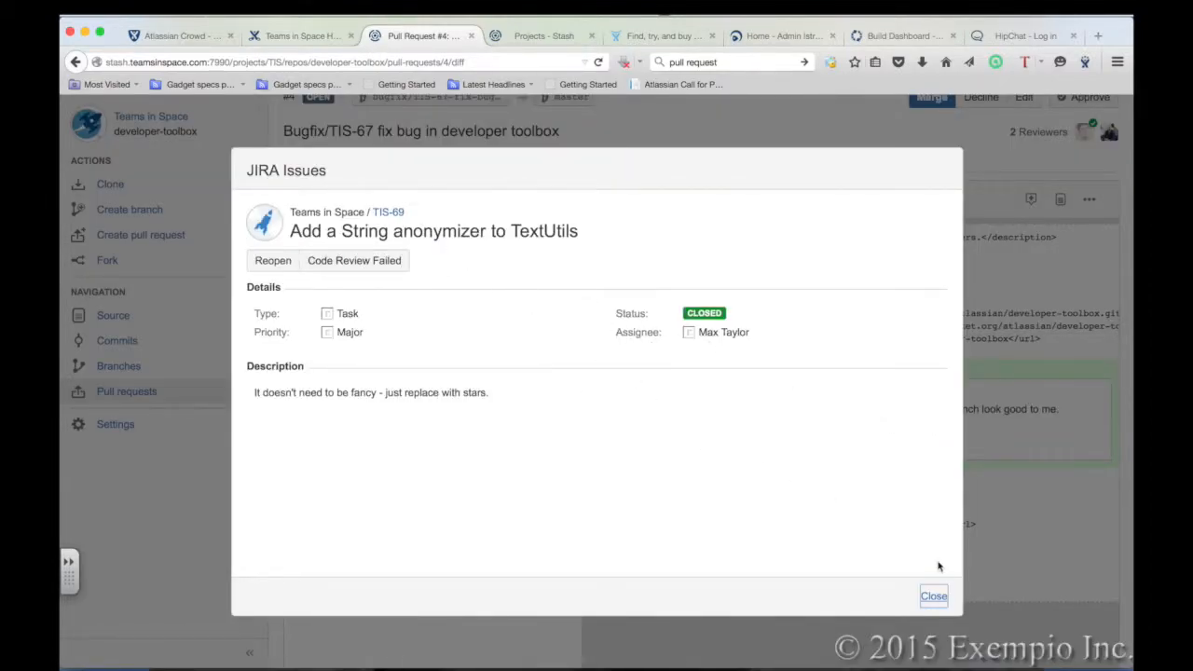
{"action": "left_click", "coordinate": [933, 596]}
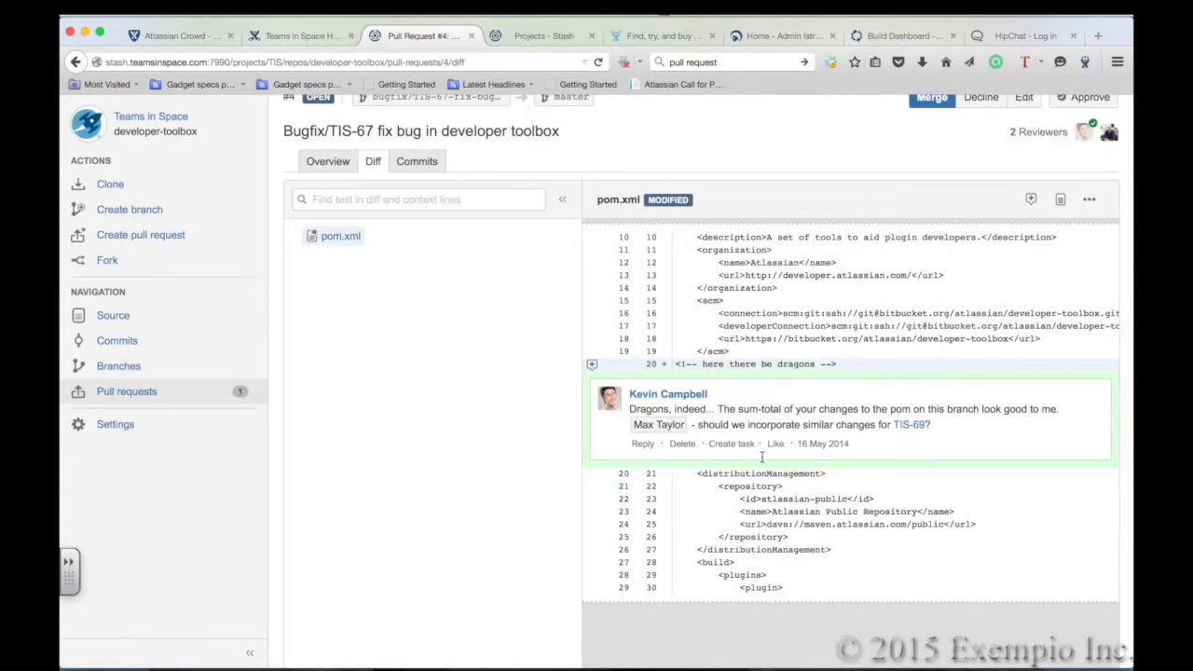
{"action": "scroll", "coordinate": [881, 479], "scroll_direction": "up", "scroll_amount": 1}
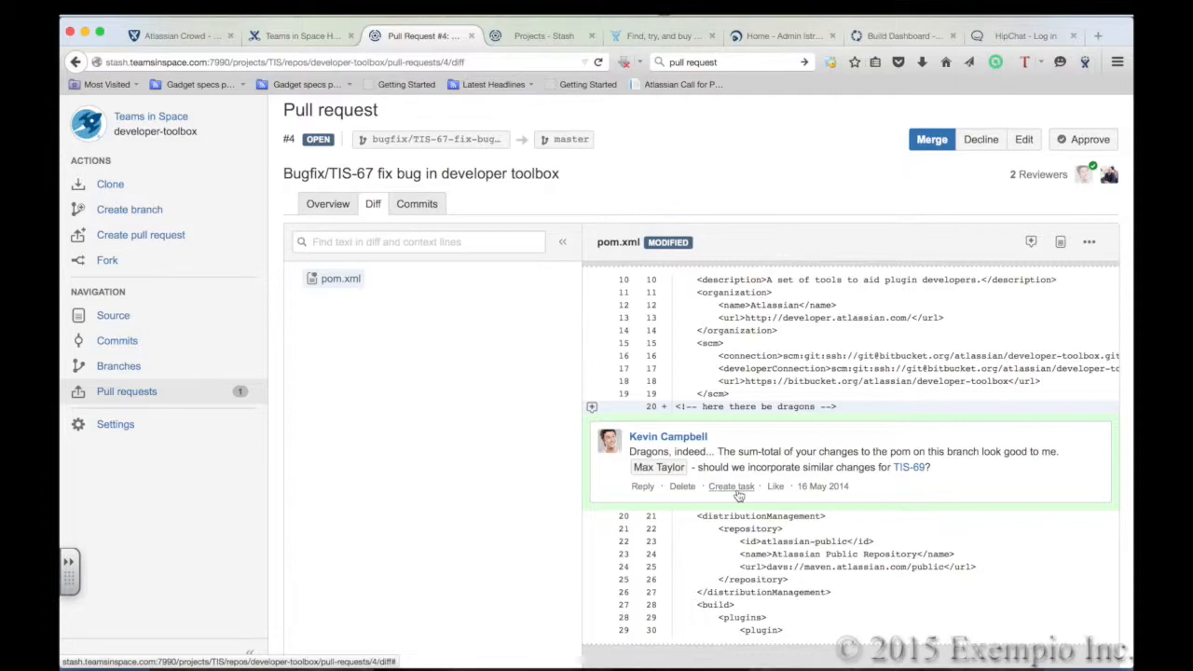
{"action": "scroll", "coordinate": [738, 496], "scroll_direction": "up", "scroll_amount": 1}
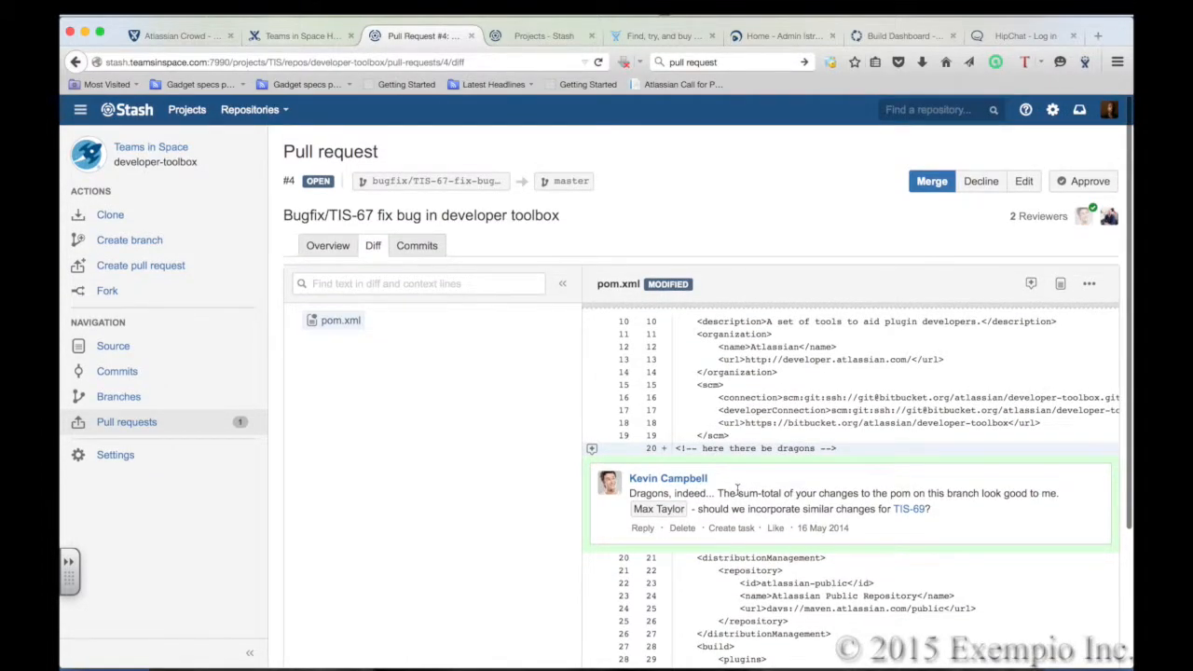
- View the pull request's commits, return to its overview and check the linked build
{"action": "left_click", "coordinate": [419, 249]}
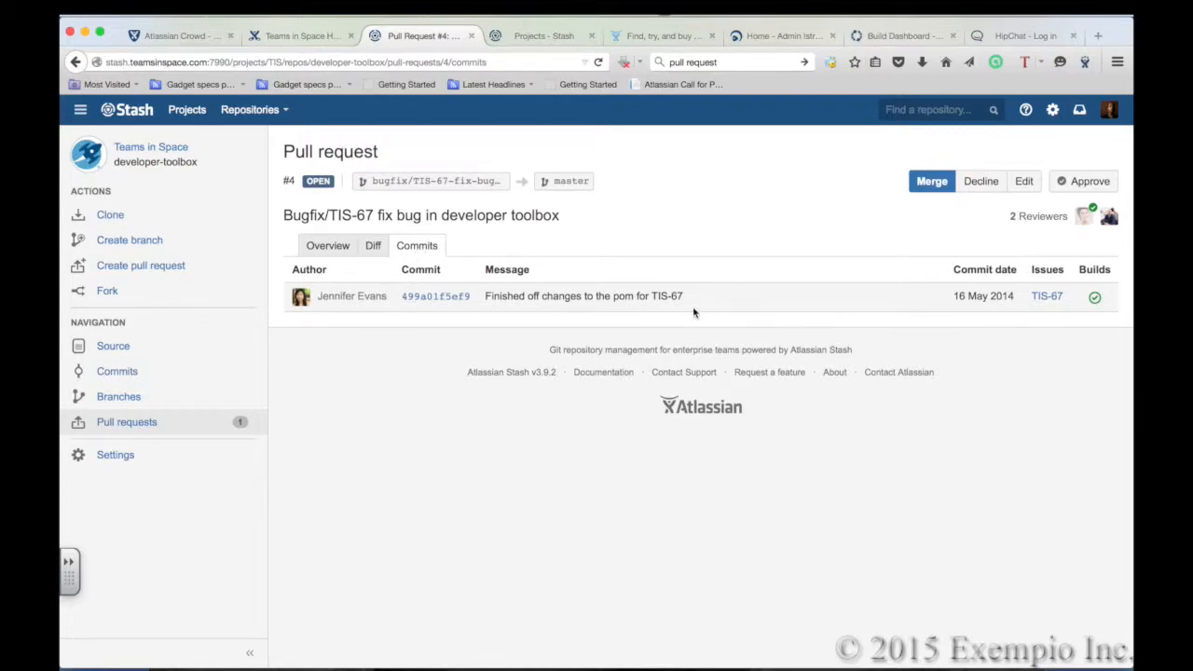
{"action": "left_click", "coordinate": [328, 245]}
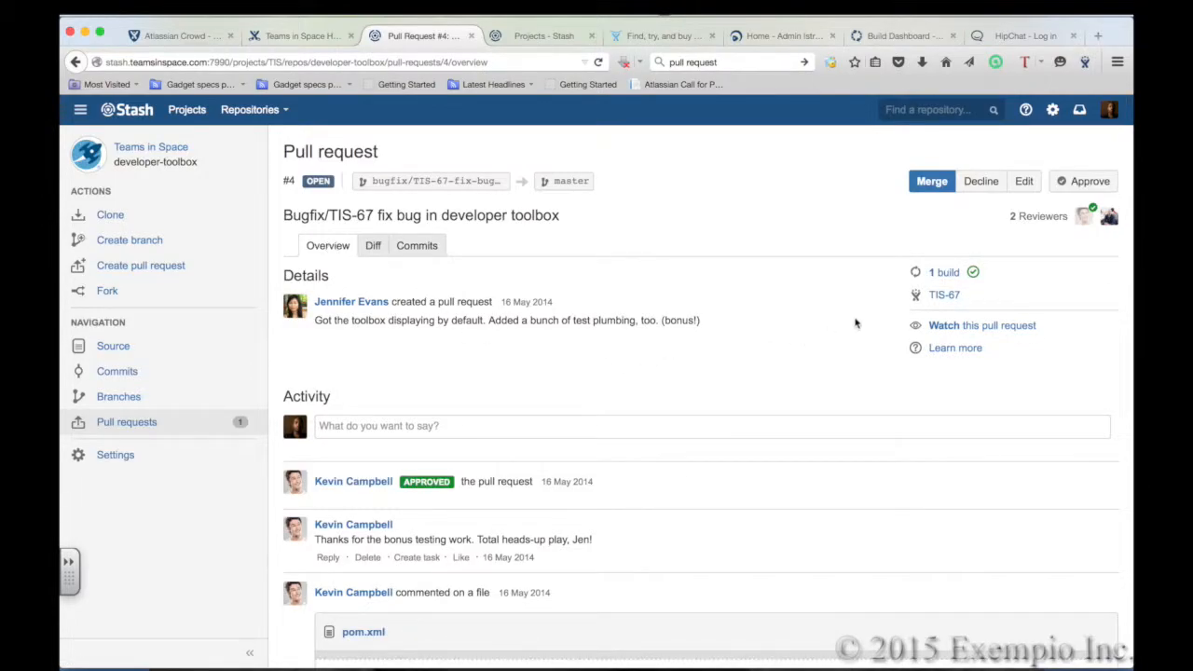
{"action": "left_click", "coordinate": [953, 274]}
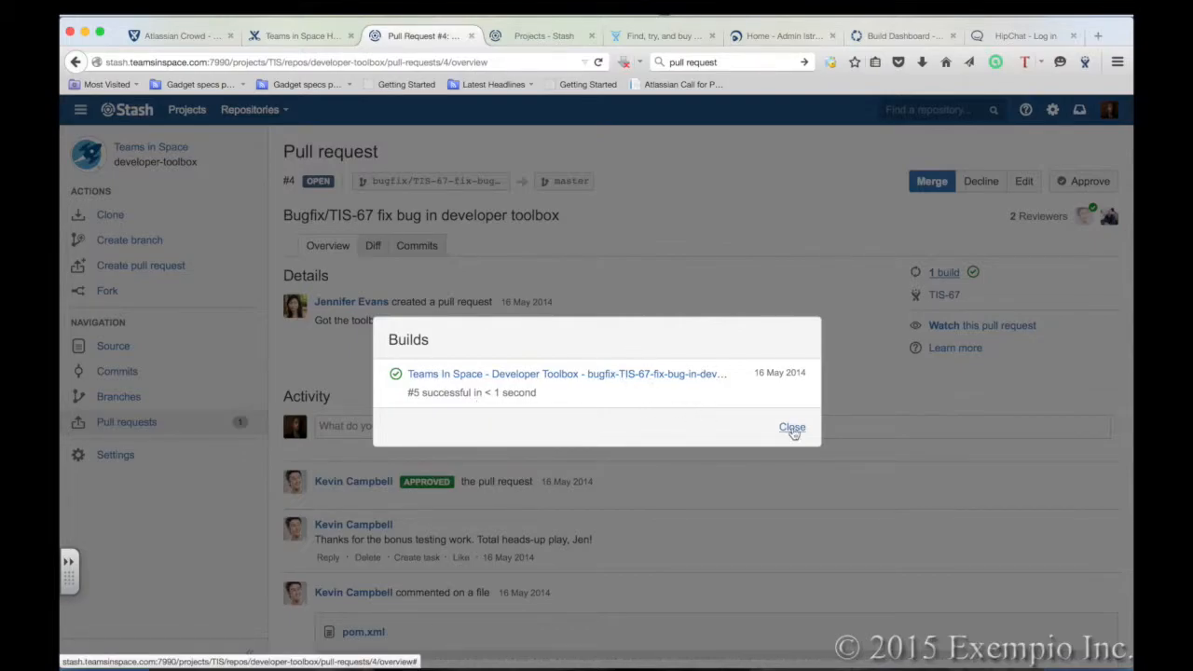
{"action": "left_click", "coordinate": [793, 428]}
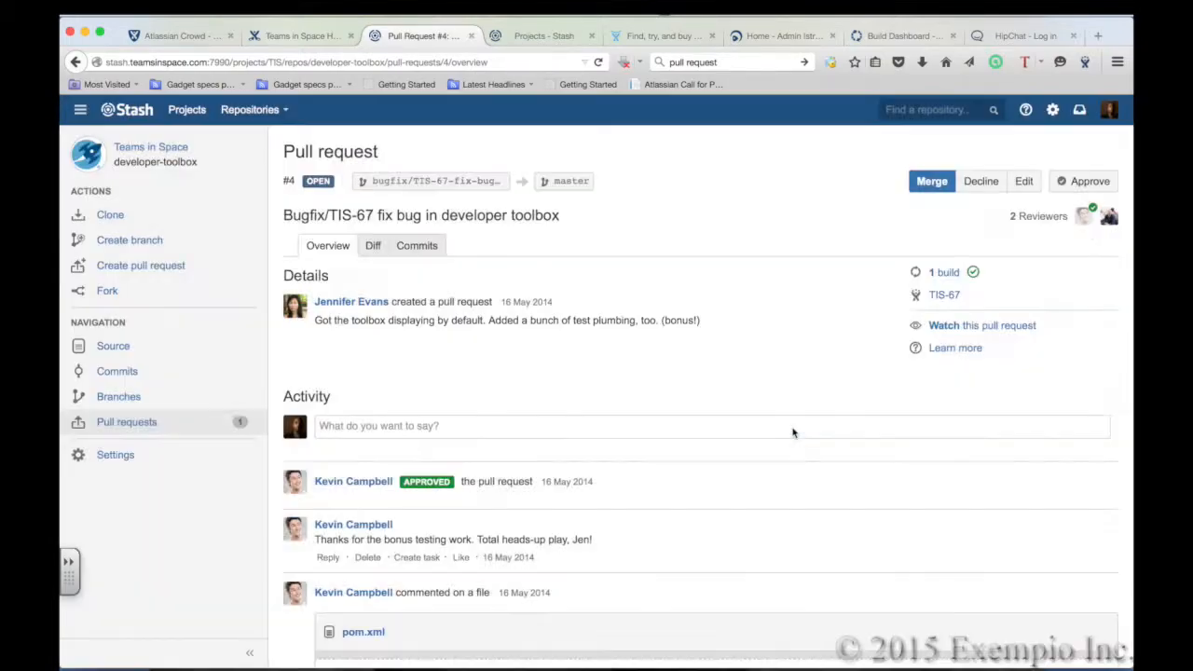
- Merge pull request #4 into master with the commit message "Looks good.", keeping the source branch
{"action": "left_click", "coordinate": [931, 183]}
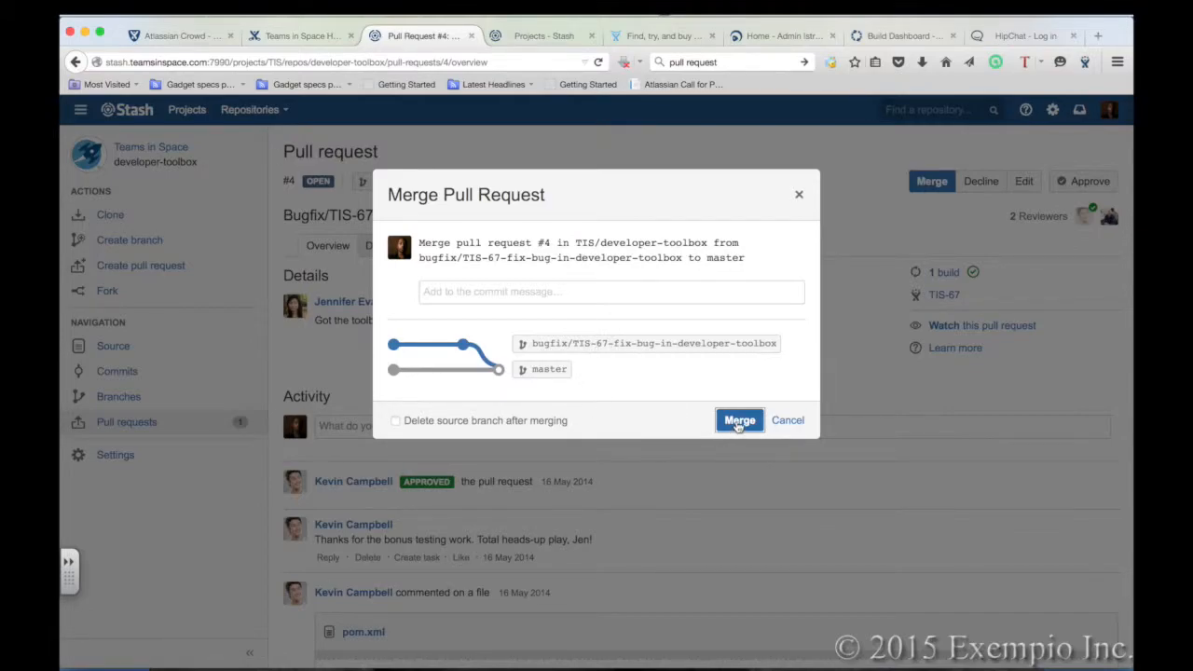
{"action": "left_click", "coordinate": [541, 293]}
{"action": "type", "text": "Looks good."}
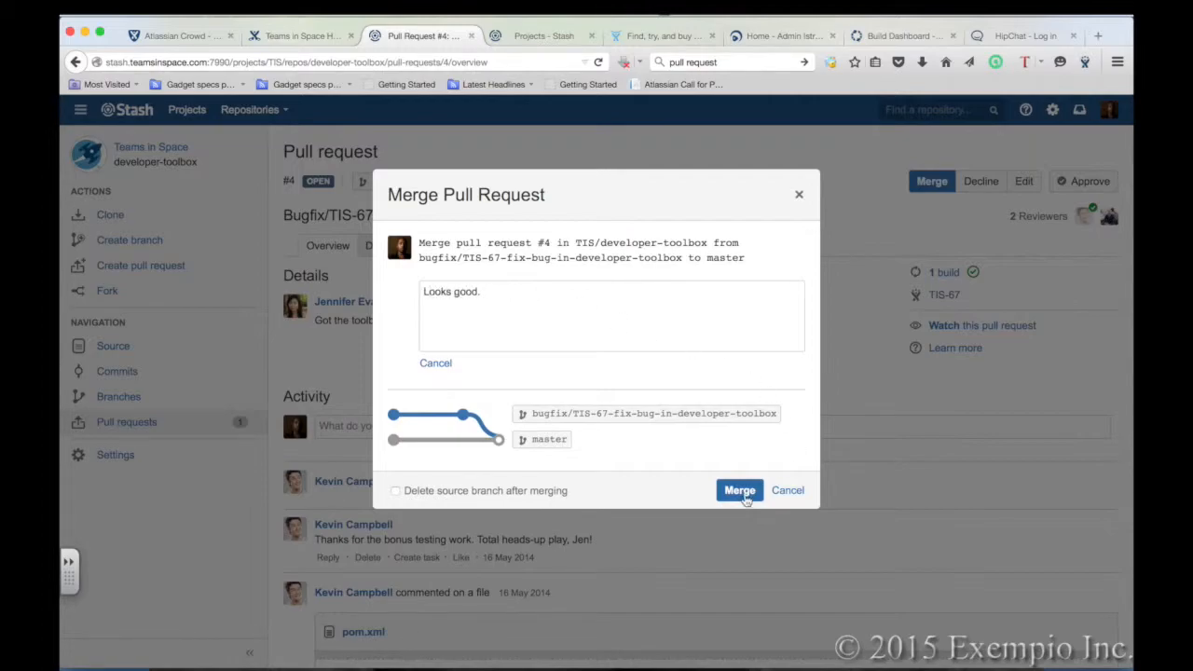
{"action": "left_click", "coordinate": [742, 494]}
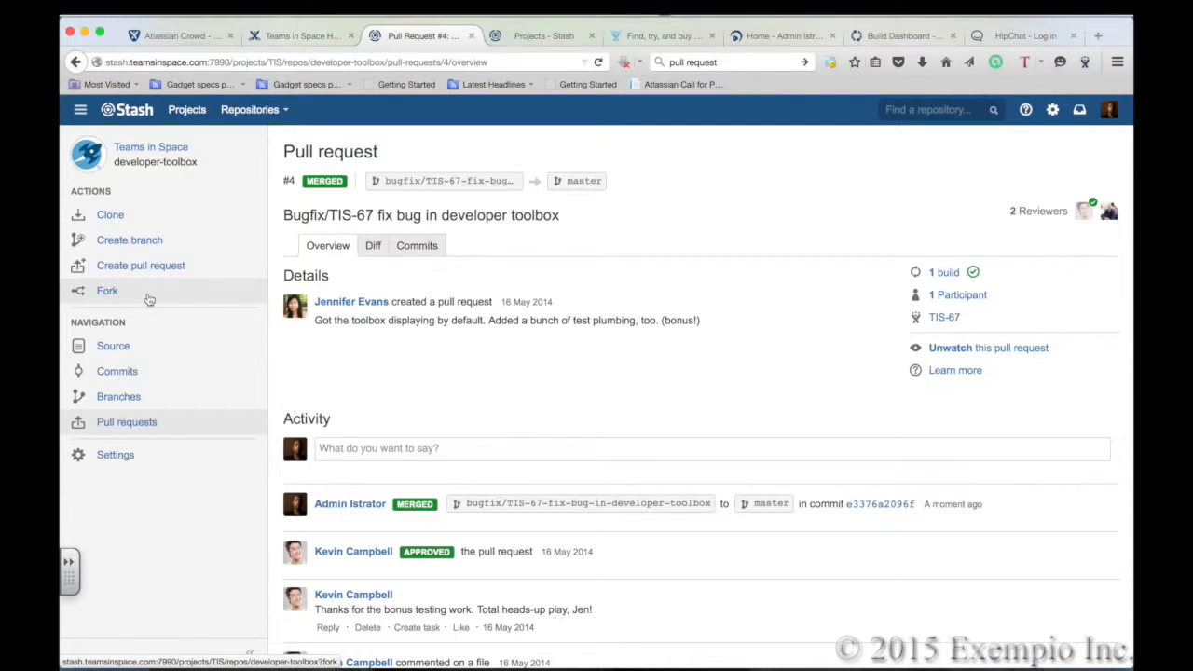
- Browse the developer-toolbox source, view the .gitignore file on master and look through the available branches
{"action": "left_click", "coordinate": [106, 347]}
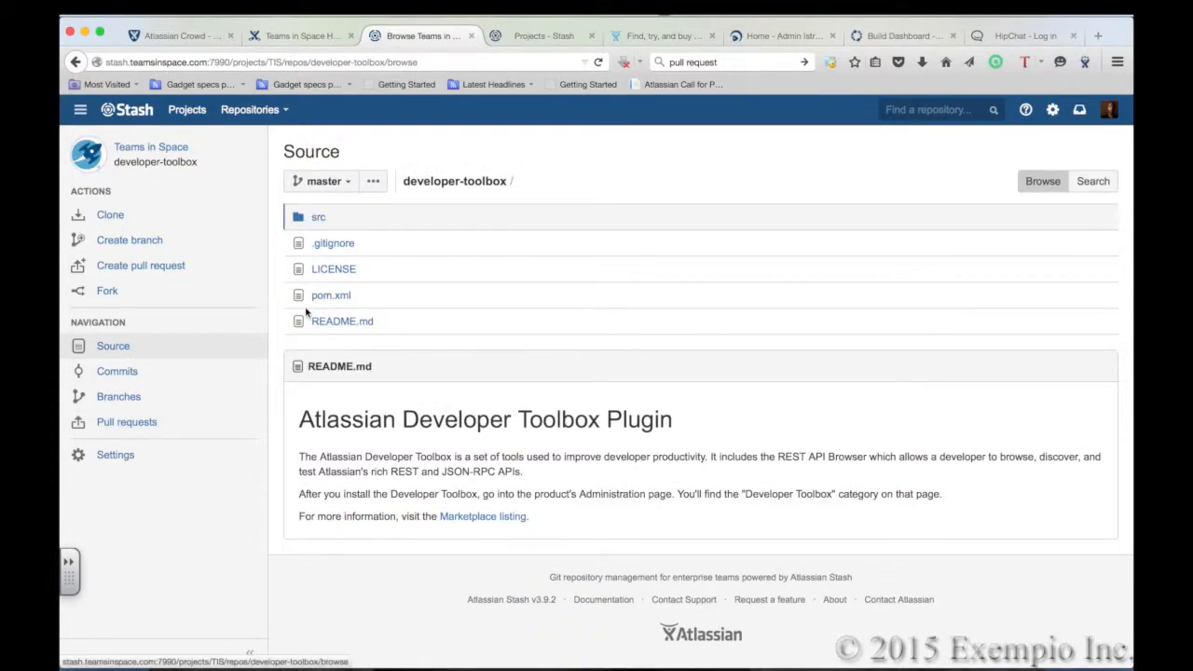
{"action": "left_click", "coordinate": [339, 246]}
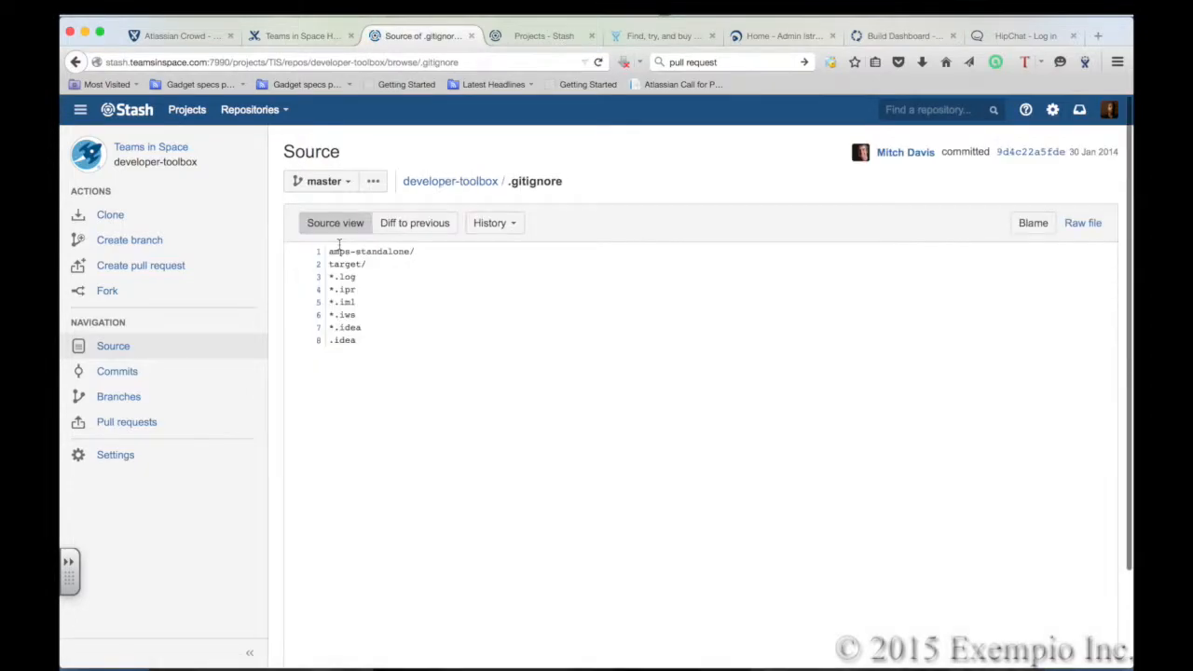
{"action": "left_click", "coordinate": [348, 183]}
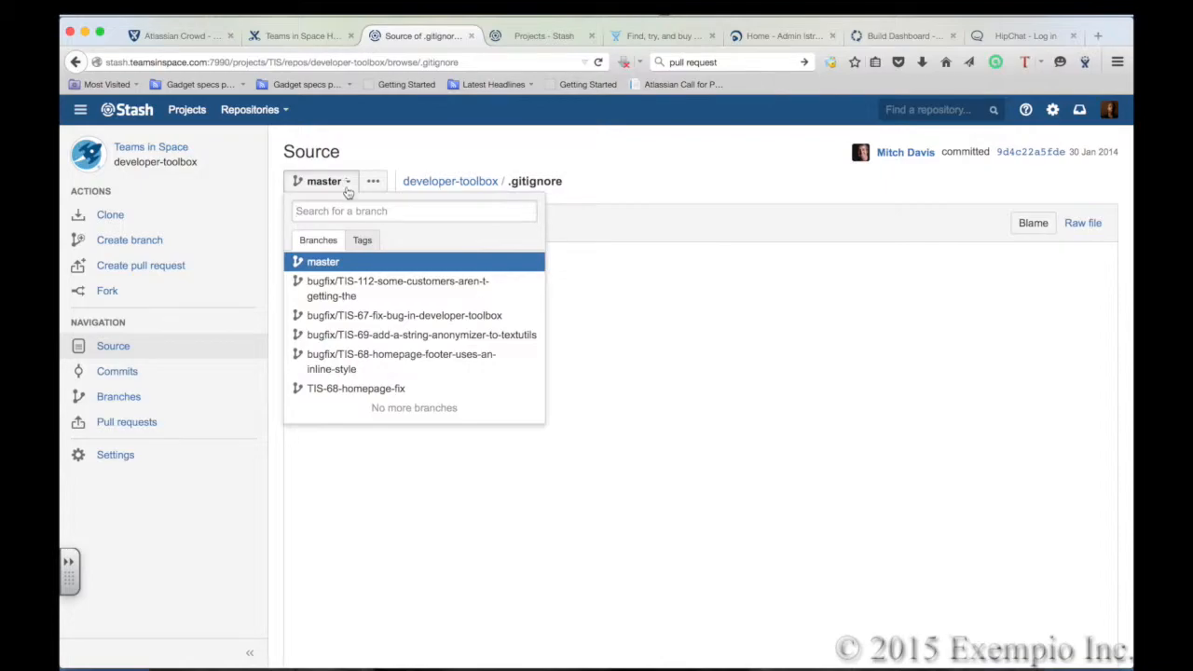
{"action": "scroll", "coordinate": [358, 337], "scroll_direction": "down", "scroll_amount": 2}
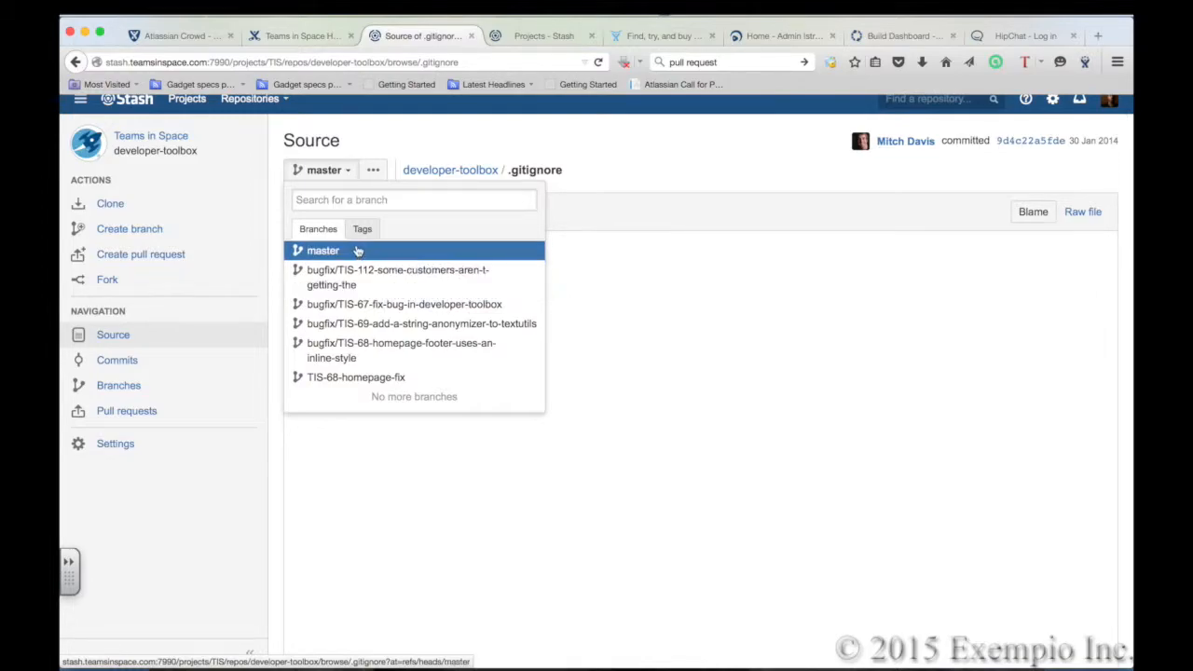
{"action": "left_click", "coordinate": [410, 149]}
- Look through the developer-toolbox commits on master and view the details of linked issue TIS-67
{"action": "left_click", "coordinate": [138, 362]}
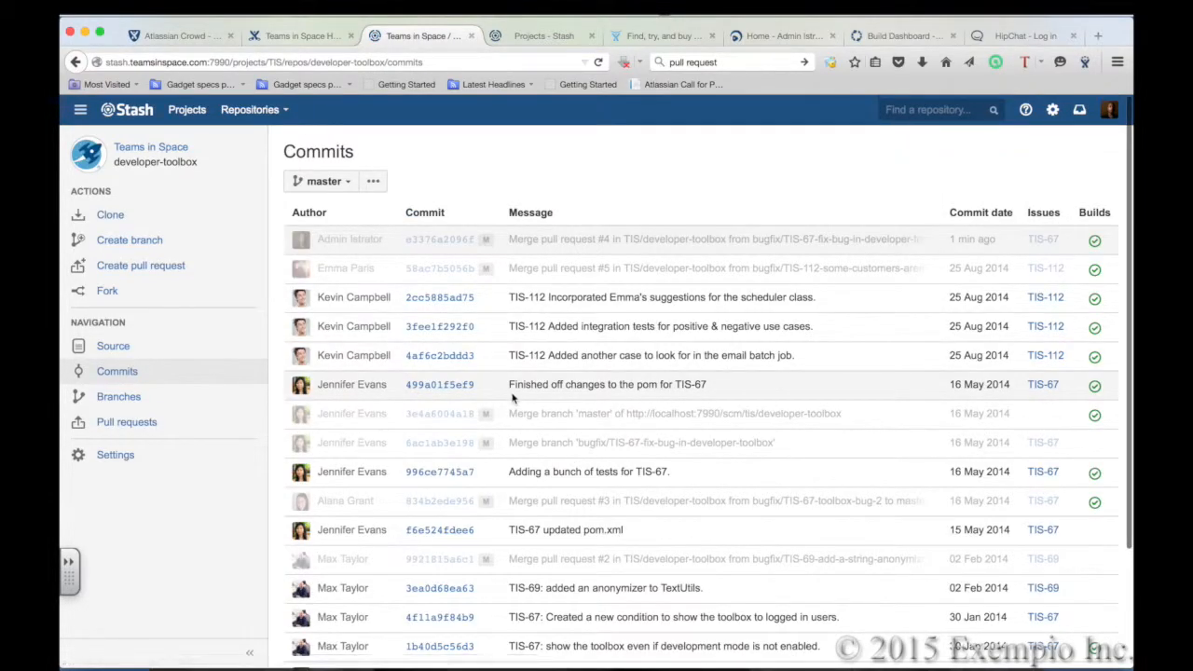
{"action": "scroll", "coordinate": [753, 443], "scroll_direction": "down", "scroll_amount": 3}
{"action": "scroll", "coordinate": [753, 442], "scroll_direction": "up", "scroll_amount": 3}
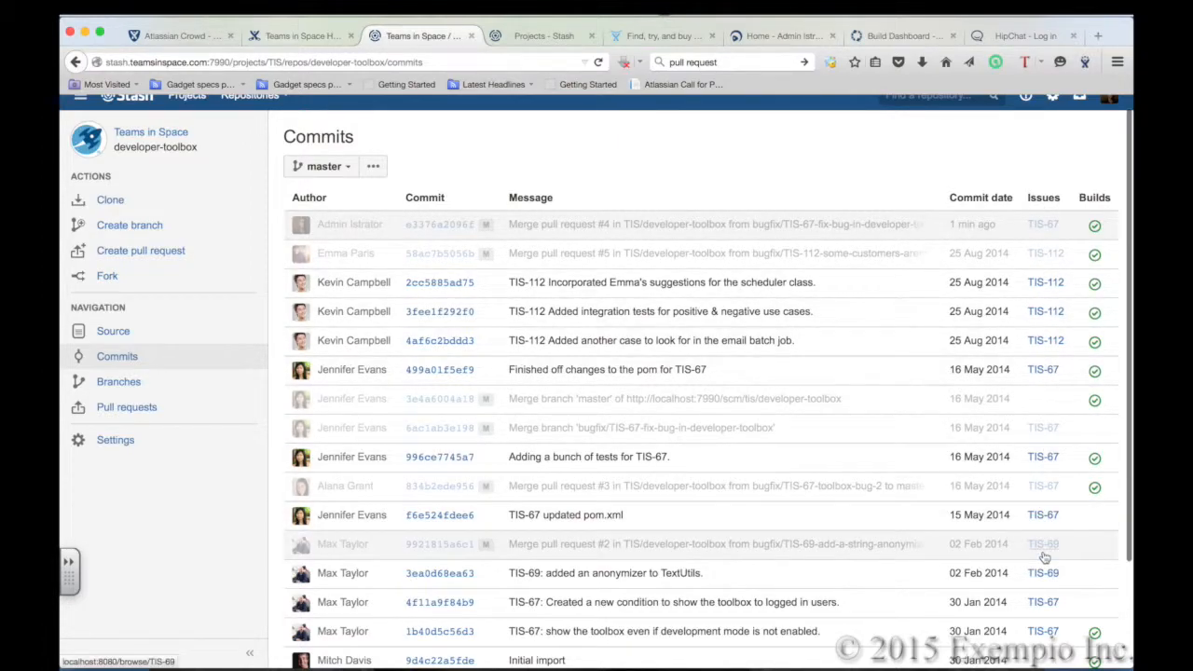
{"action": "scroll", "coordinate": [1044, 555], "scroll_direction": "down", "scroll_amount": 2}
{"action": "left_click", "coordinate": [1043, 460]}
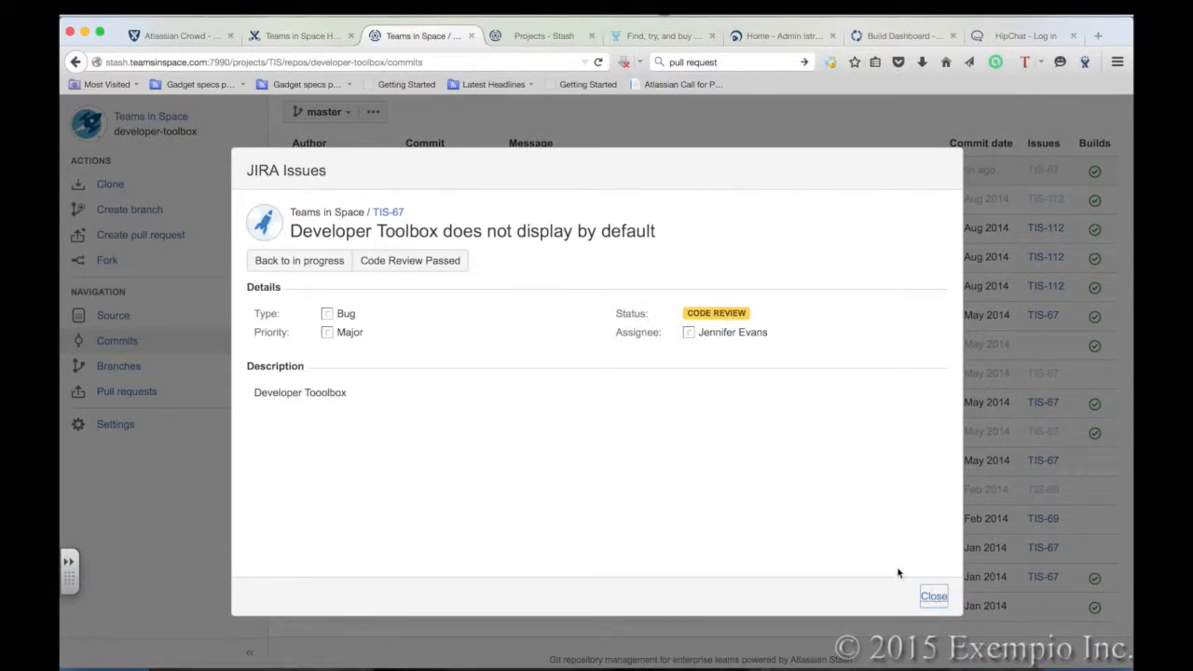
{"action": "left_click", "coordinate": [933, 597]}
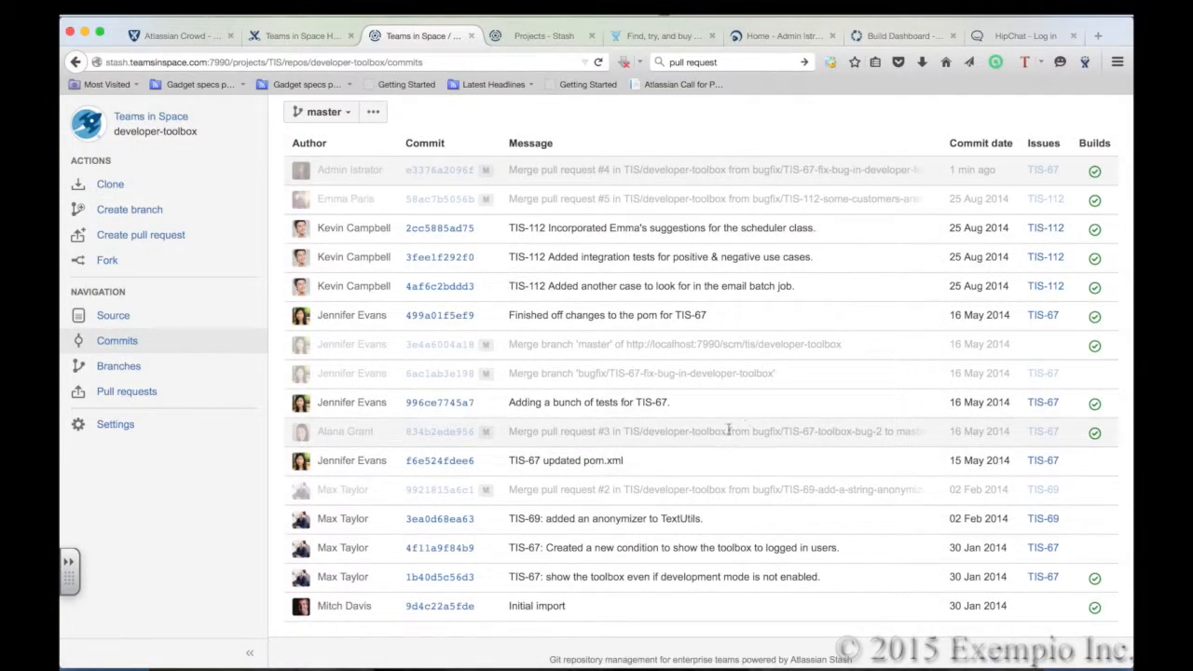
- Open commit 996ce7745a7, "Adding a bunch of tests for TIS-67", and add the comment "This looks good" to TestAPItool.java
{"action": "left_click", "coordinate": [439, 410]}
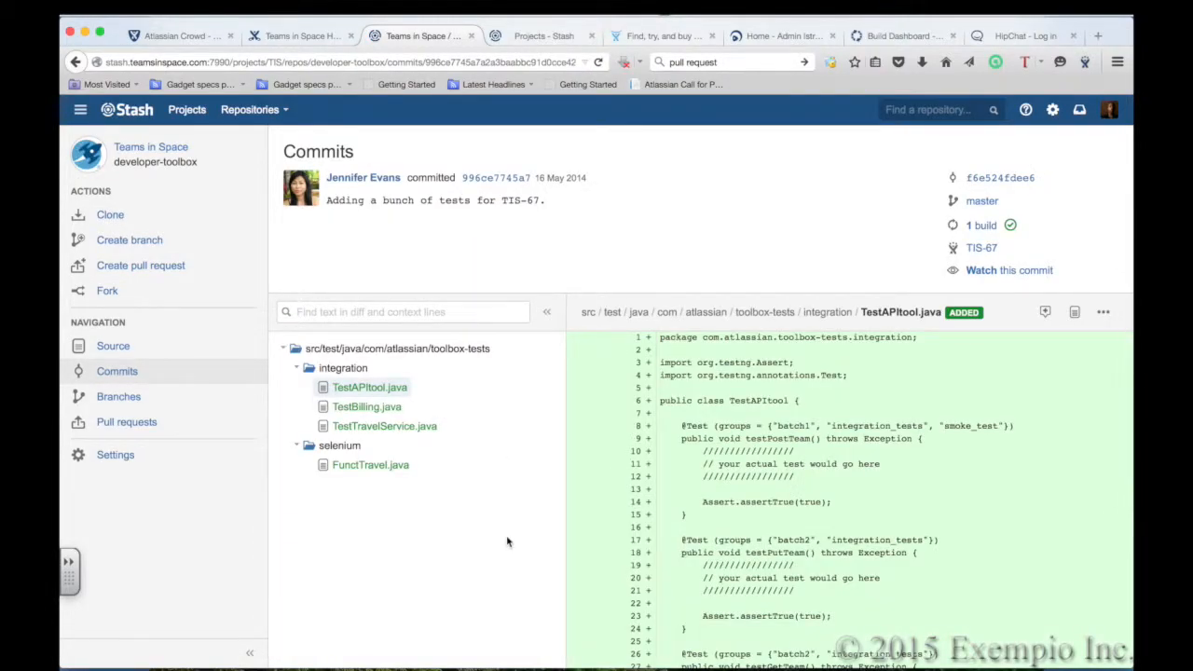
{"action": "scroll", "coordinate": [627, 593], "scroll_direction": "down", "scroll_amount": 3}
{"action": "scroll", "coordinate": [626, 592], "scroll_direction": "up", "scroll_amount": 3}
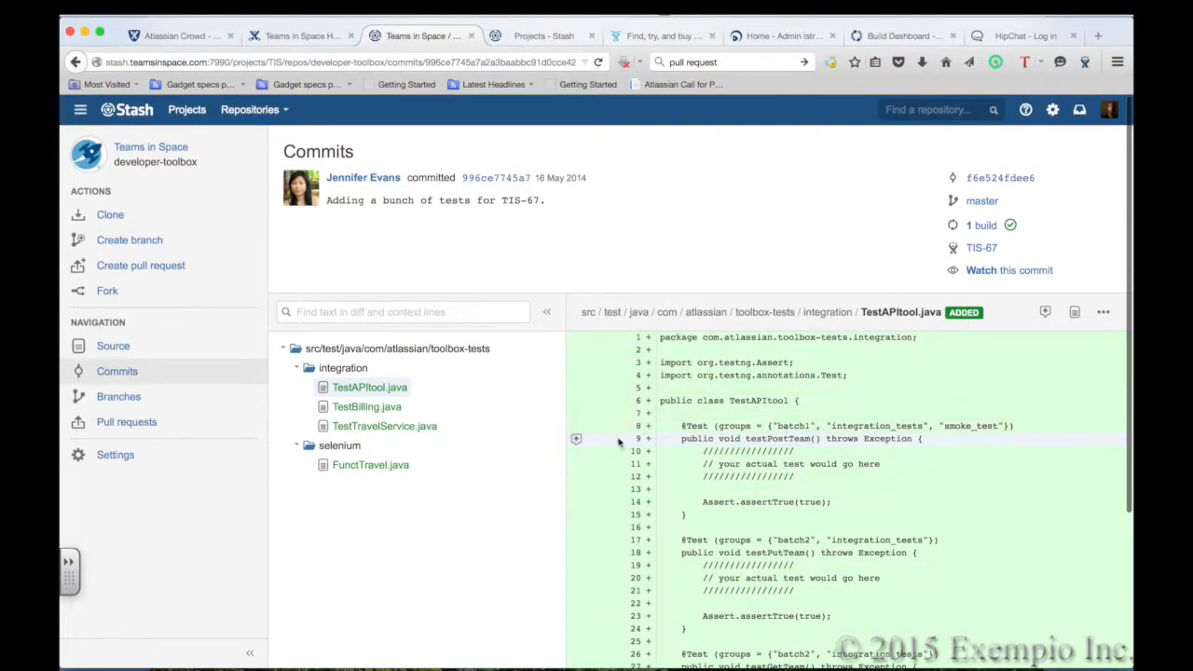
{"action": "left_click", "coordinate": [1044, 311]}
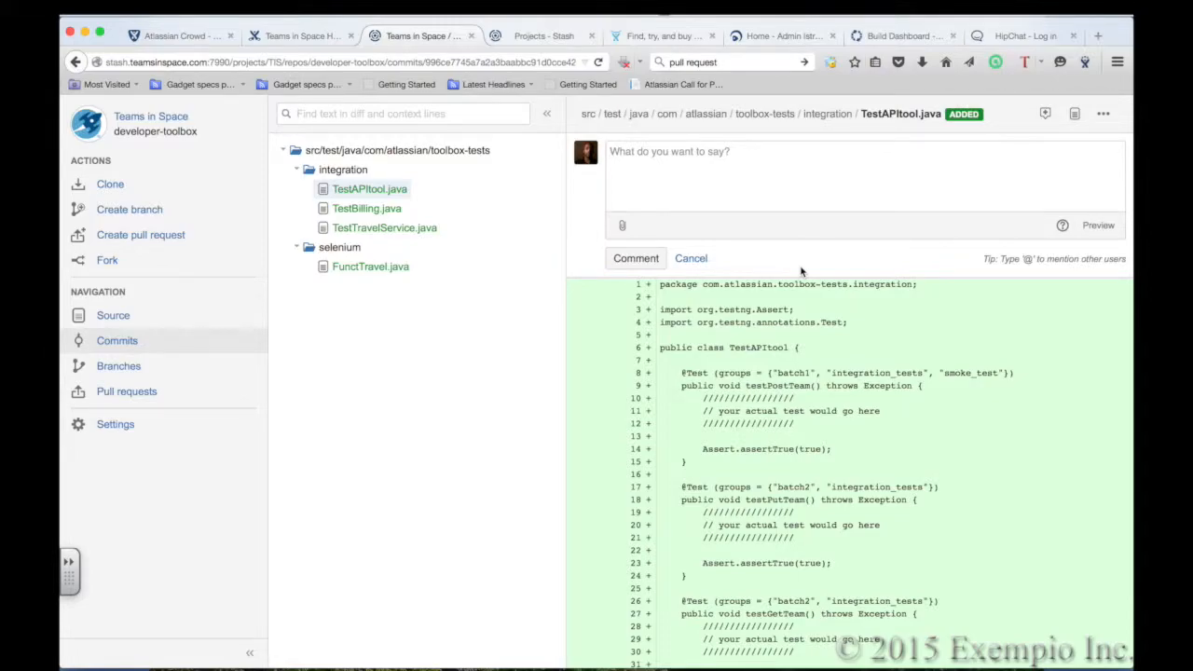
{"action": "type", "text": "This looks good"}
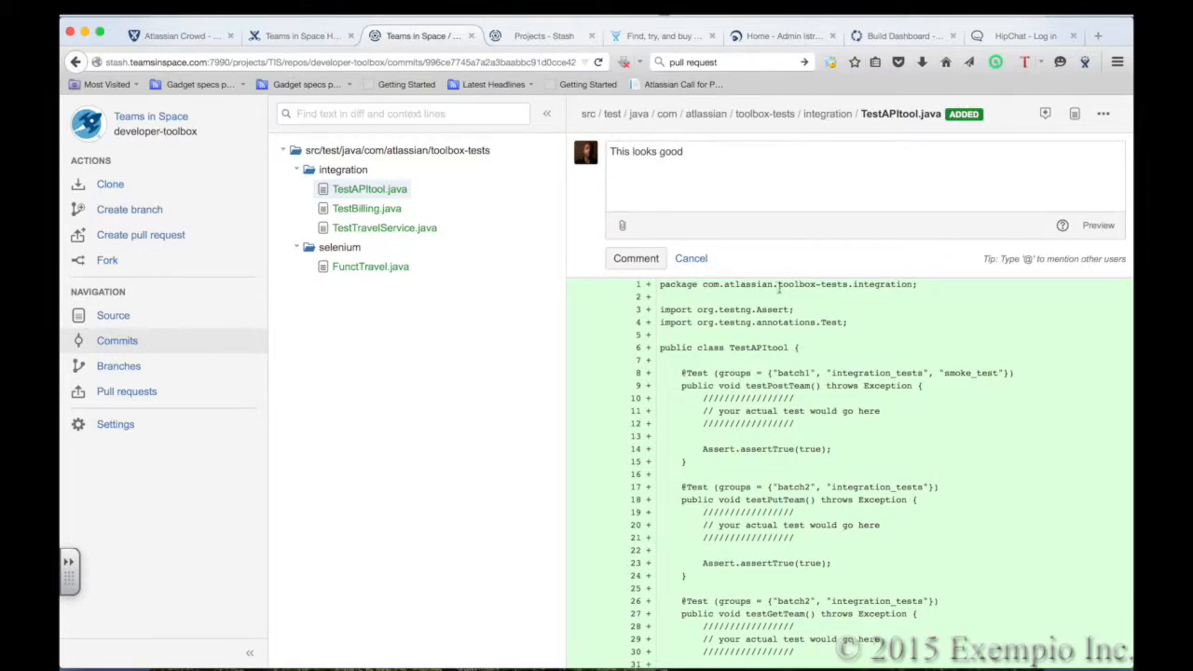
{"action": "left_click", "coordinate": [635, 258]}
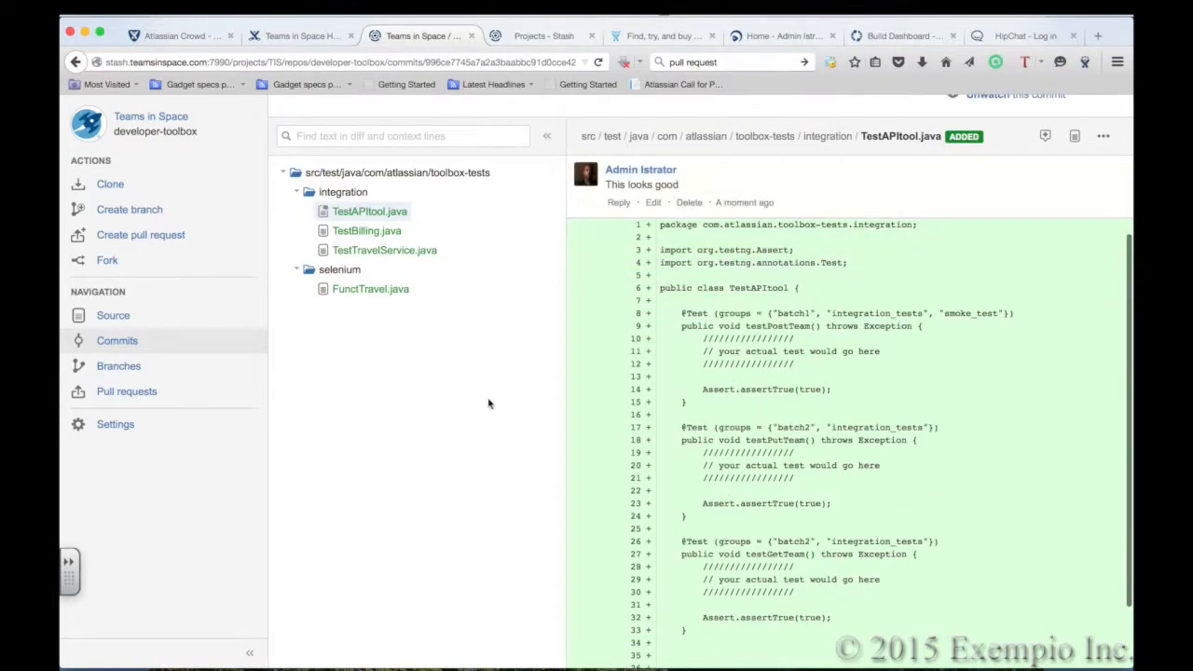
{"action": "scroll", "coordinate": [488, 404], "scroll_direction": "up", "scroll_amount": 4}
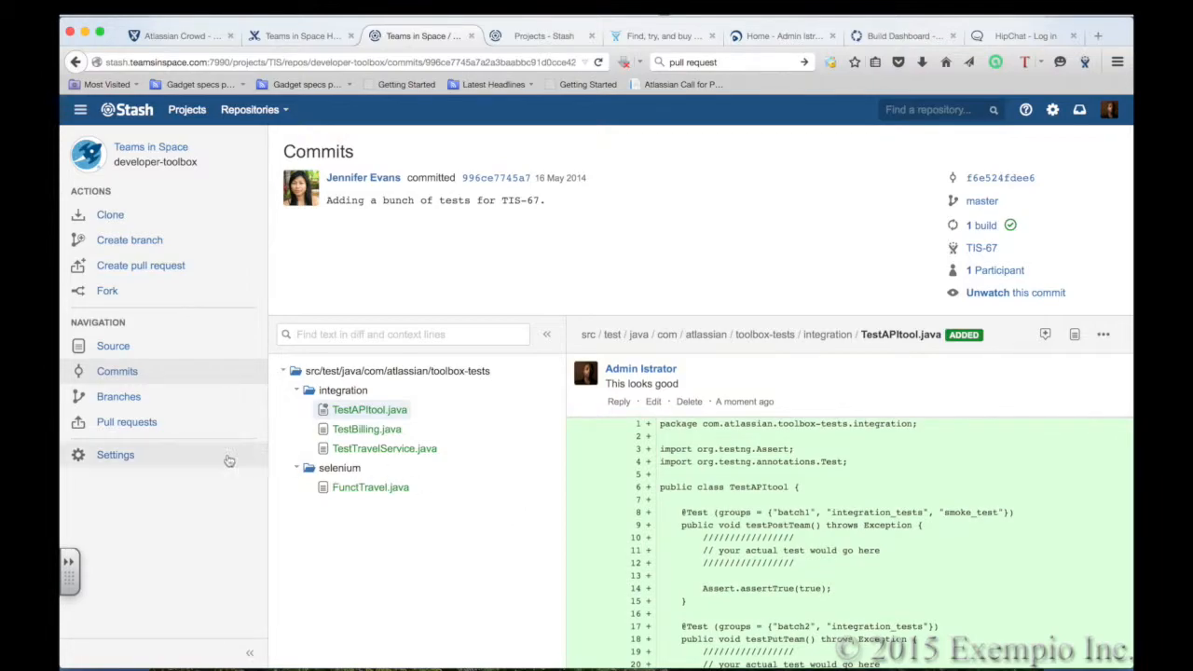
- Open the developer-toolbox branches page, switch to JIRA issue TIS-57 and view its branches in Stash and FishEye / Crucible
{"action": "left_click", "coordinate": [133, 399]}
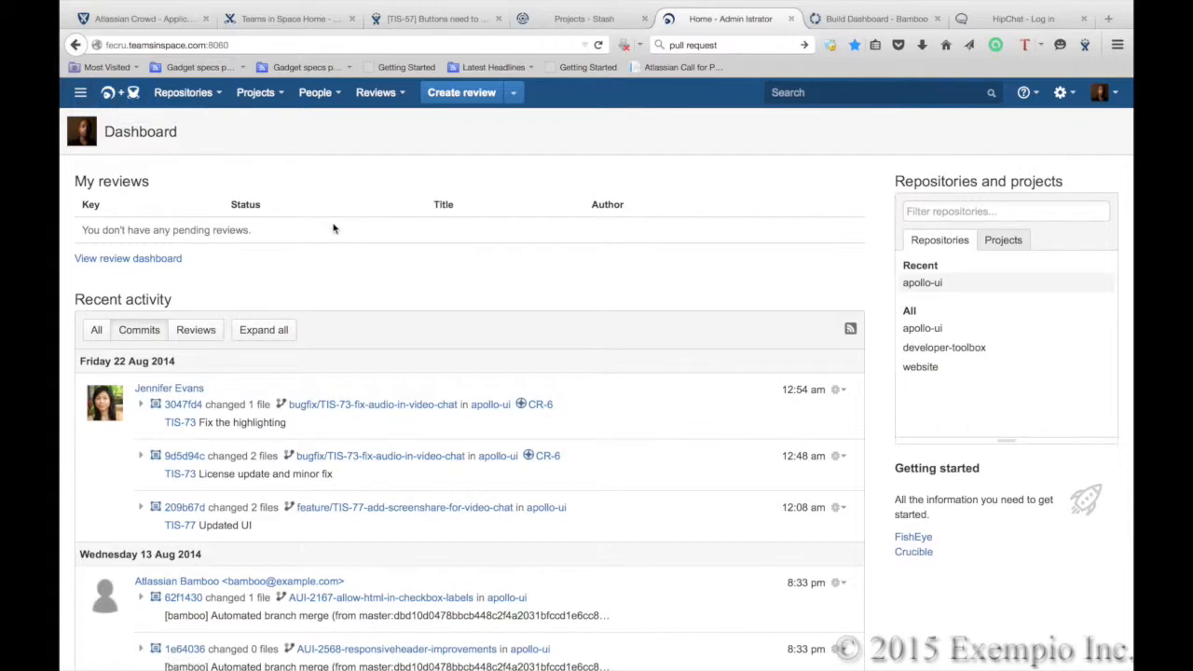
{"action": "left_click", "coordinate": [426, 17]}
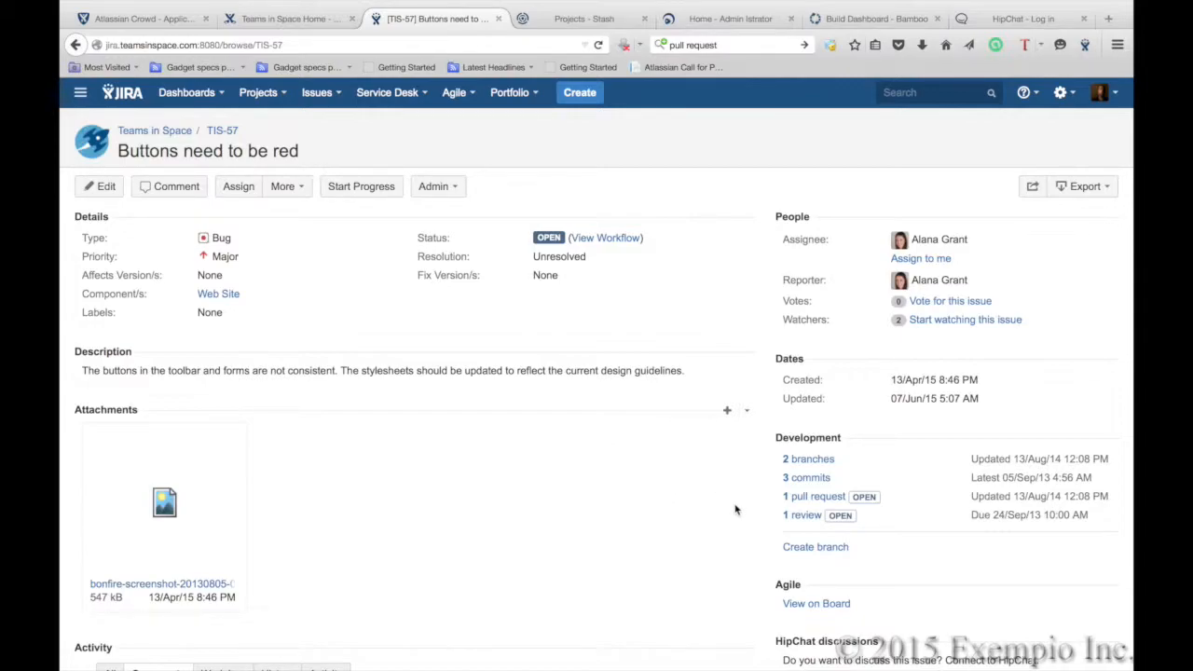
{"action": "left_click", "coordinate": [811, 460]}
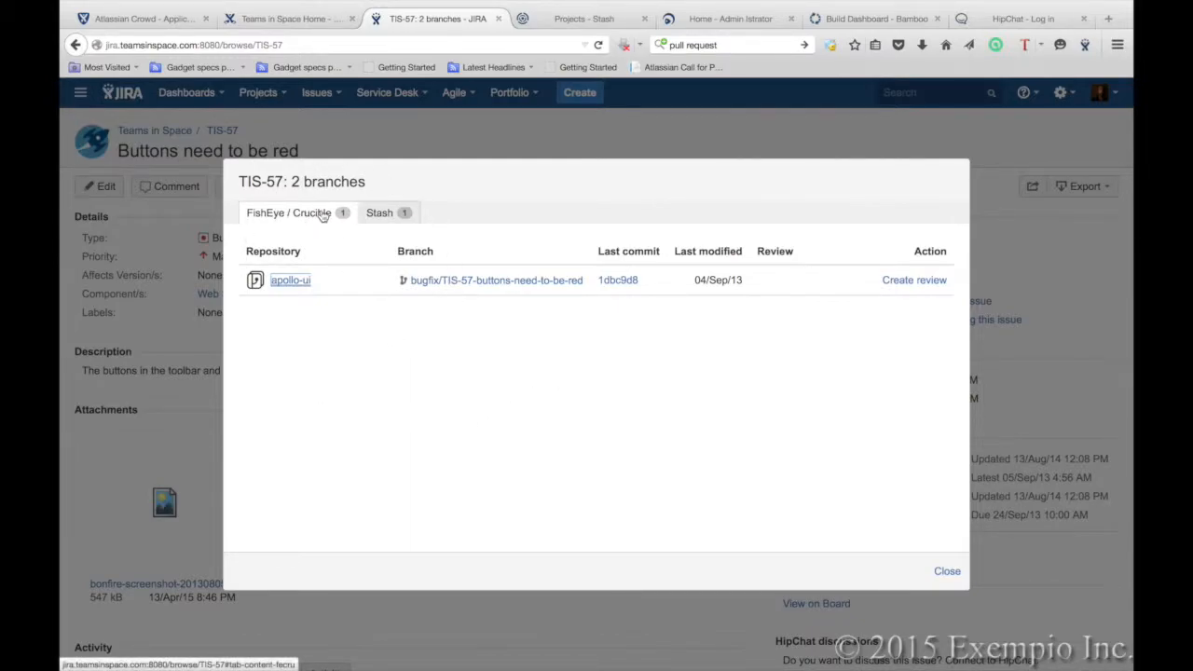
{"action": "left_click", "coordinate": [376, 215]}
{"action": "left_click", "coordinate": [377, 214]}
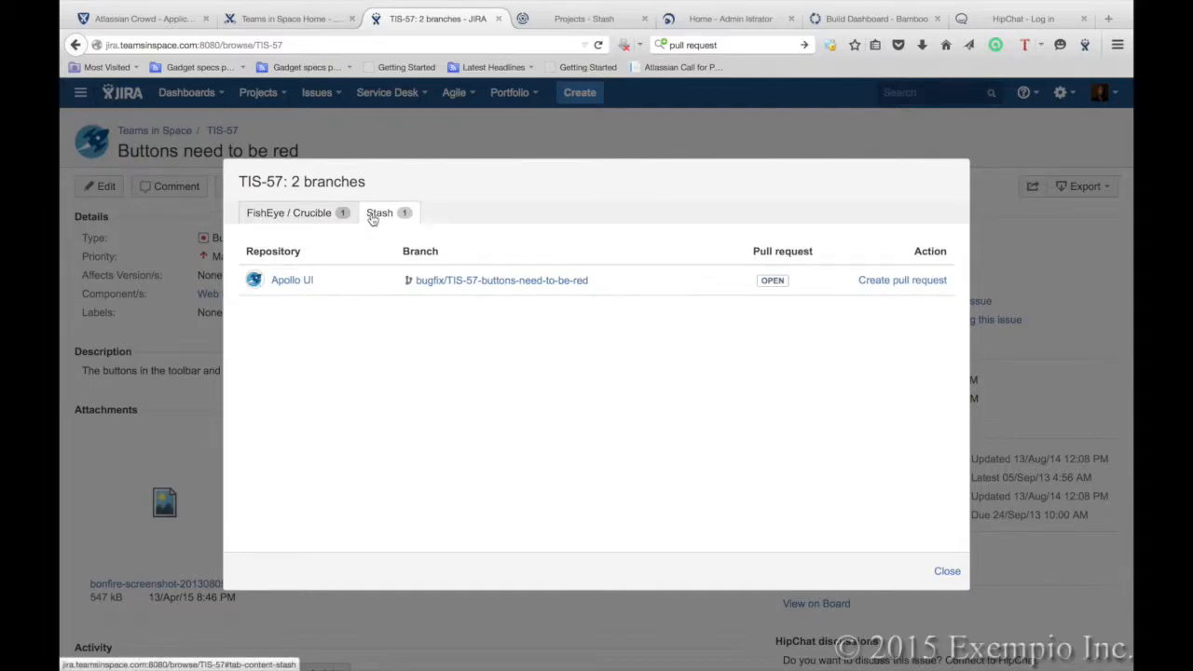
{"action": "left_click", "coordinate": [278, 215]}
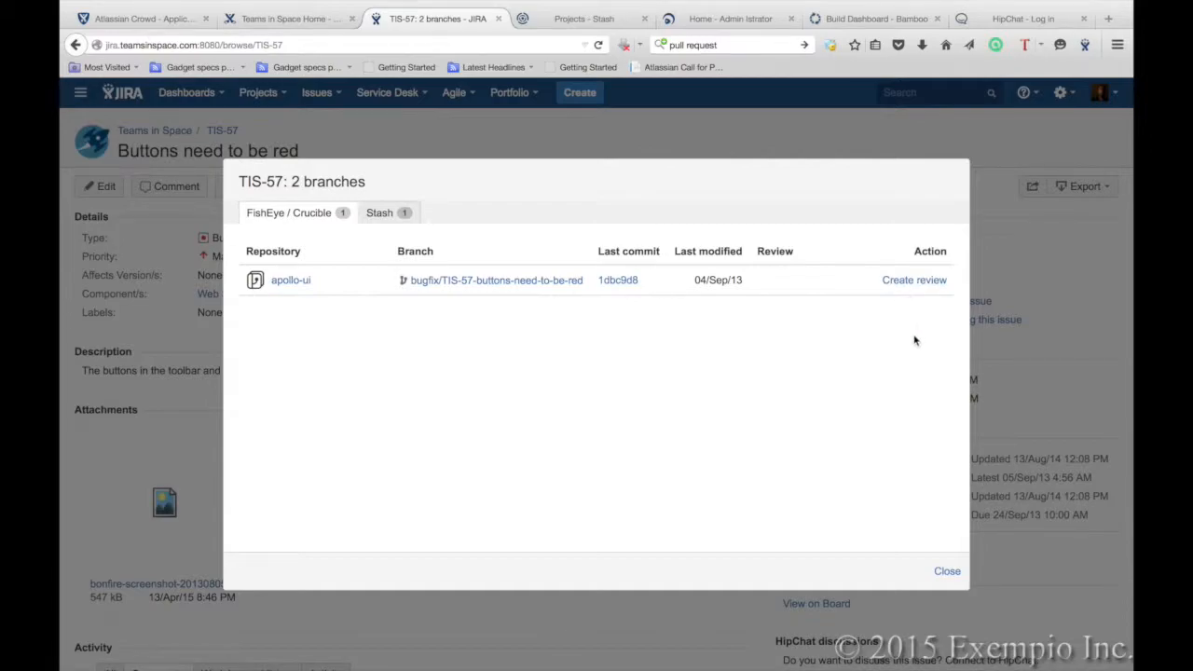
- Open the apollo-ui repository in FishEye from TIS-57's branches and look through its files
{"action": "left_click", "coordinate": [294, 282]}
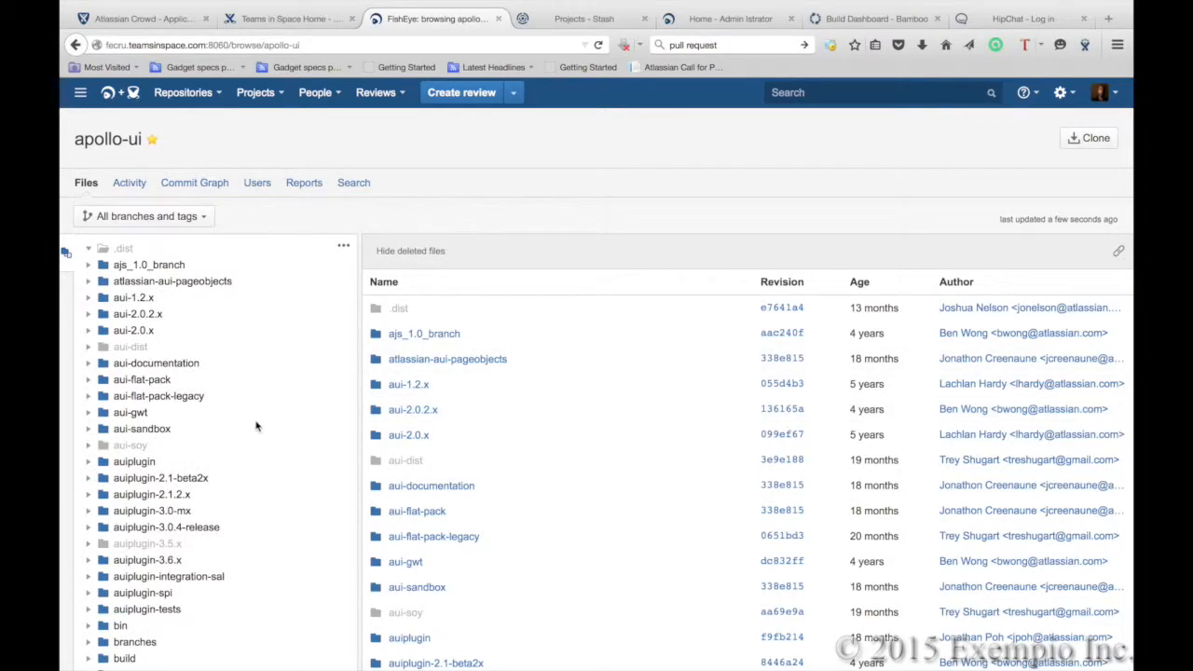
{"action": "scroll", "coordinate": [239, 522], "scroll_direction": "down", "scroll_amount": 4}
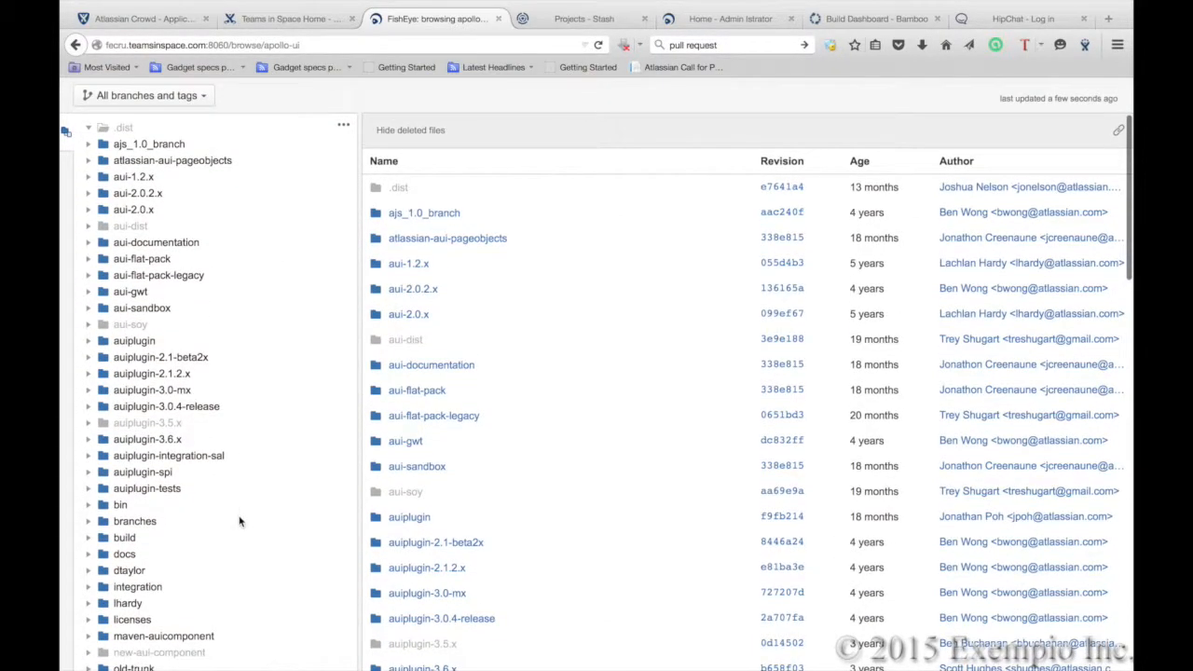
- Look through the rest of the apollo-ui file list and view the repository's available branches
{"action": "scroll", "coordinate": [239, 521], "scroll_direction": "down", "scroll_amount": 10}
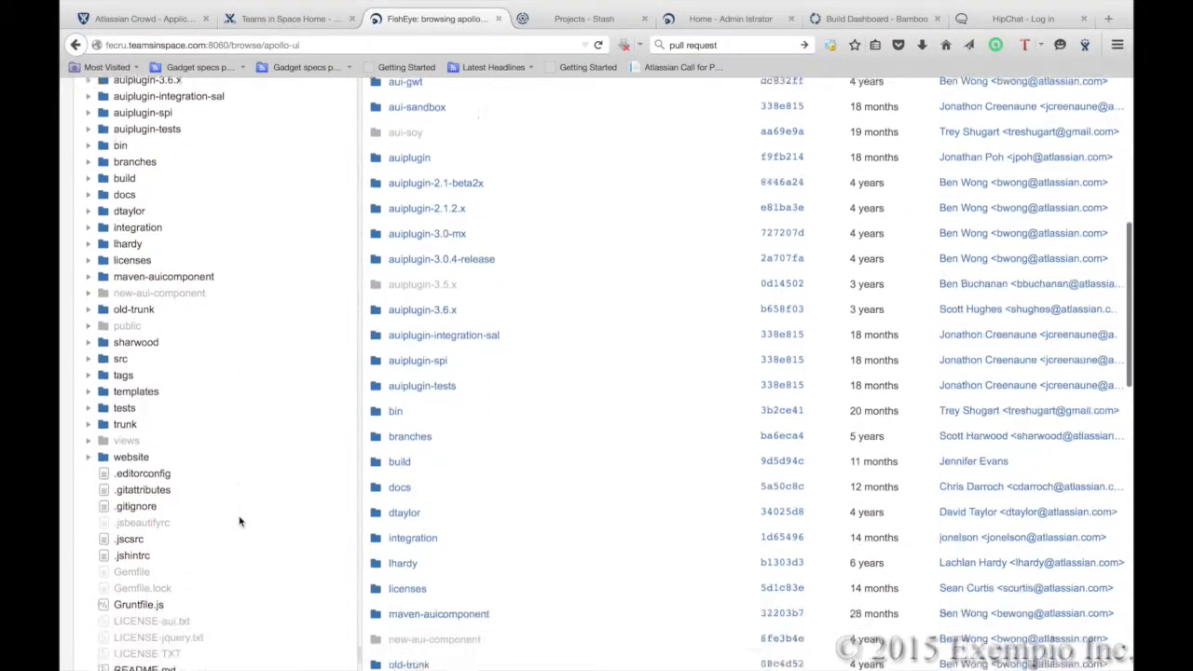
{"action": "scroll", "coordinate": [239, 522], "scroll_direction": "down", "scroll_amount": 5}
{"action": "scroll", "coordinate": [239, 522], "scroll_direction": "up", "scroll_amount": 18}
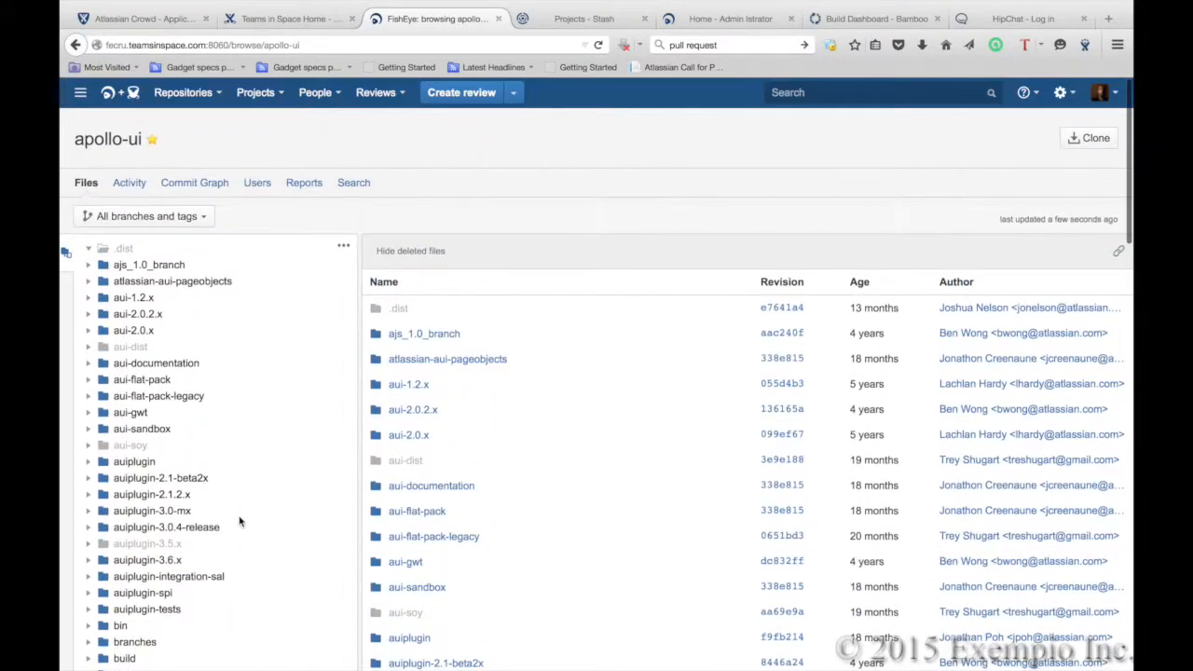
{"action": "left_click", "coordinate": [200, 217]}
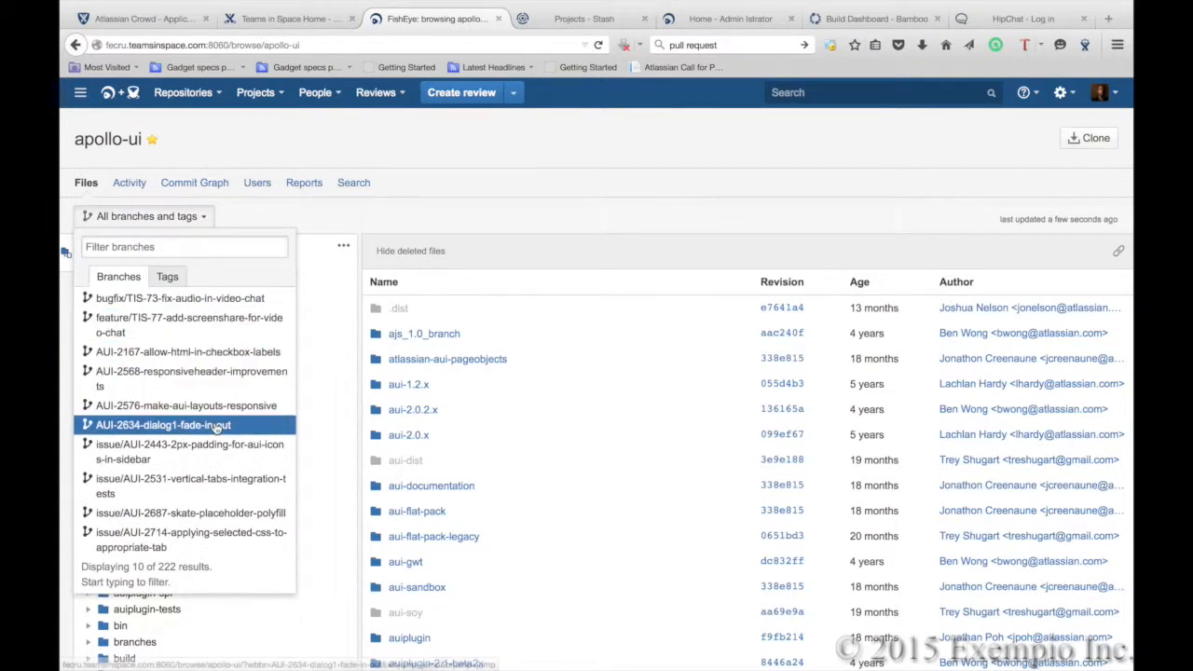
{"action": "scroll", "coordinate": [216, 424], "scroll_direction": "down", "scroll_amount": 3}
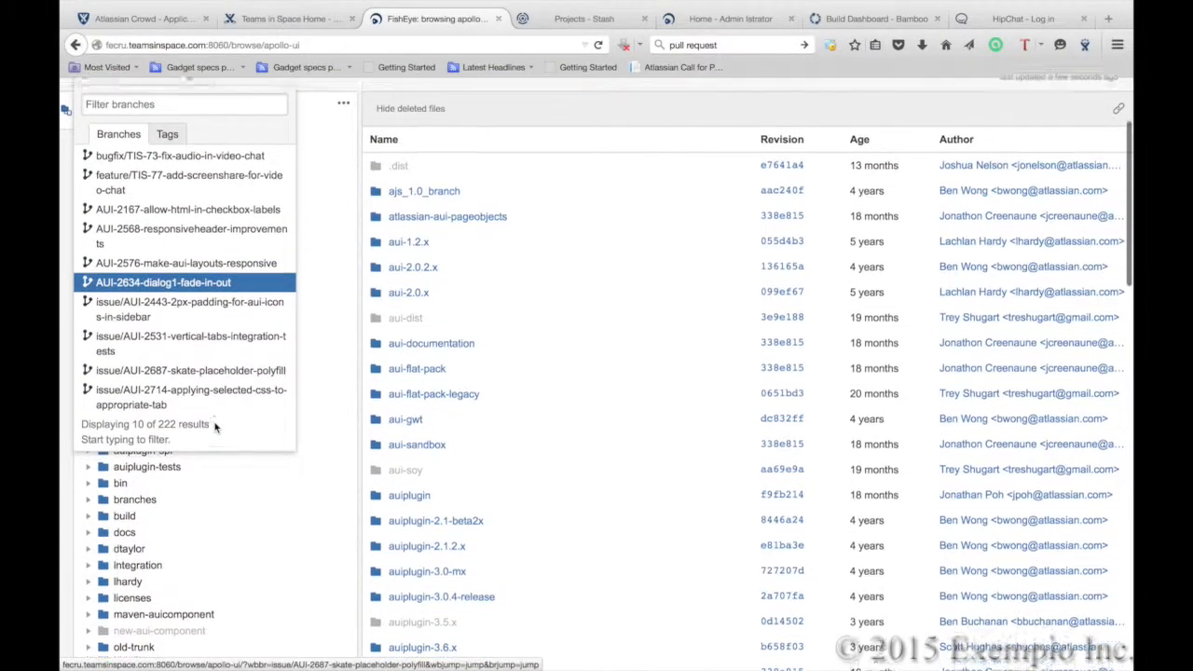
{"action": "scroll", "coordinate": [216, 427], "scroll_direction": "up", "scroll_amount": 3}
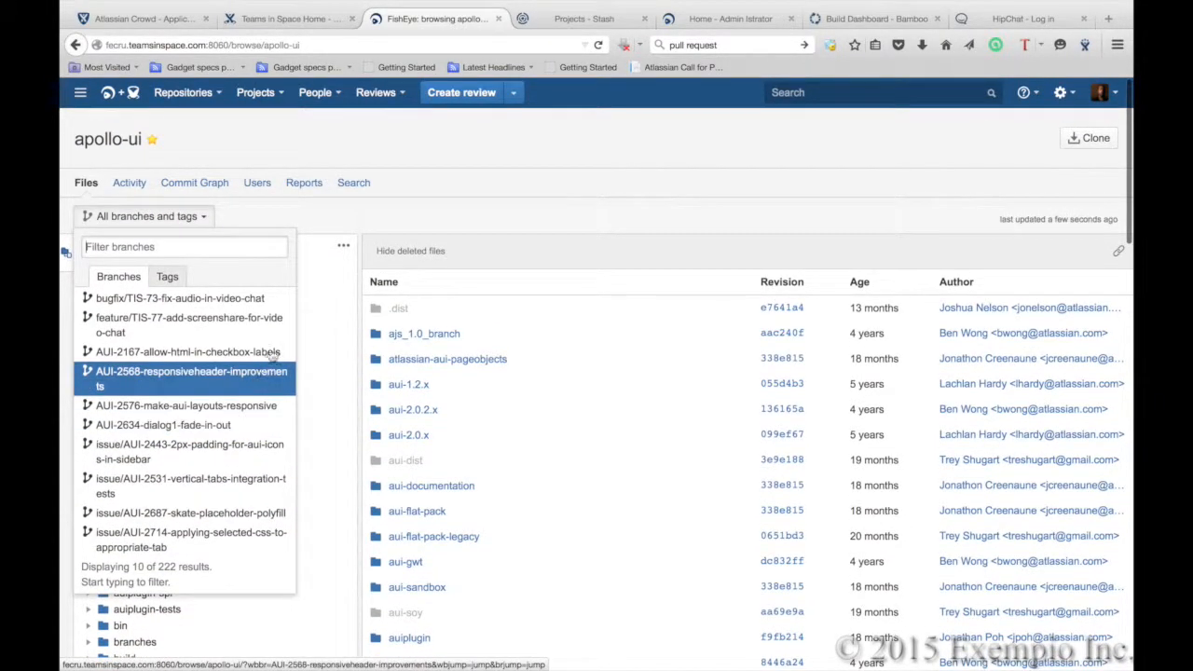
{"action": "left_click", "coordinate": [213, 217]}
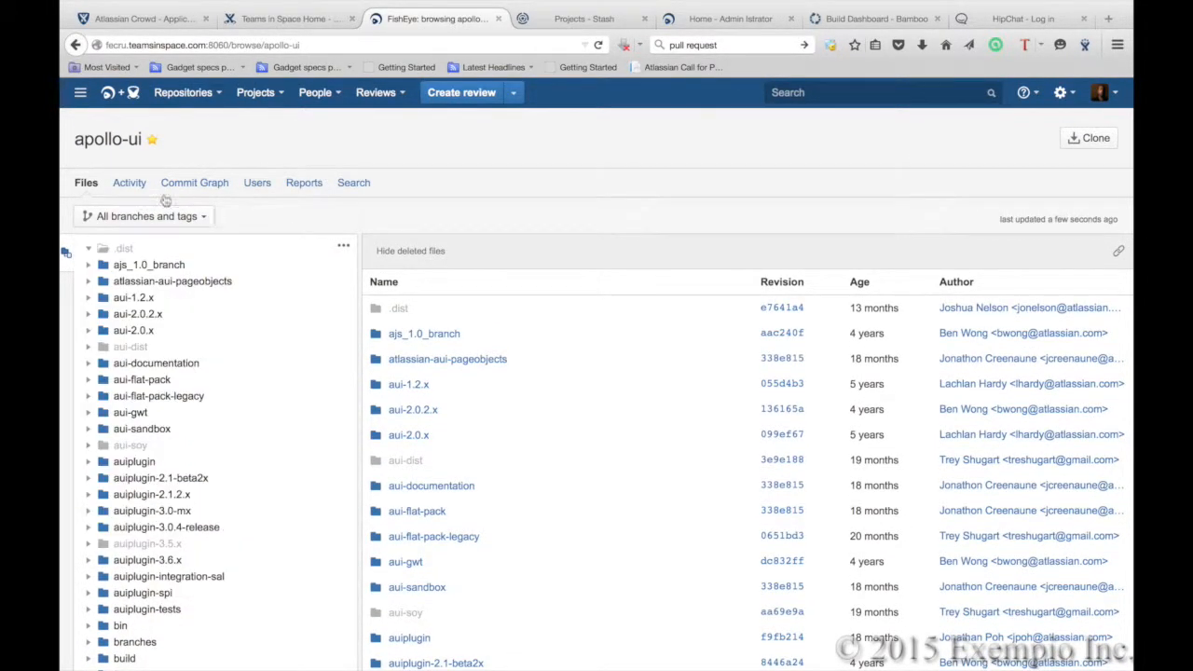
- View the apollo-ui commit graph and look through the repository's users and their commit history
{"action": "left_click", "coordinate": [211, 190]}
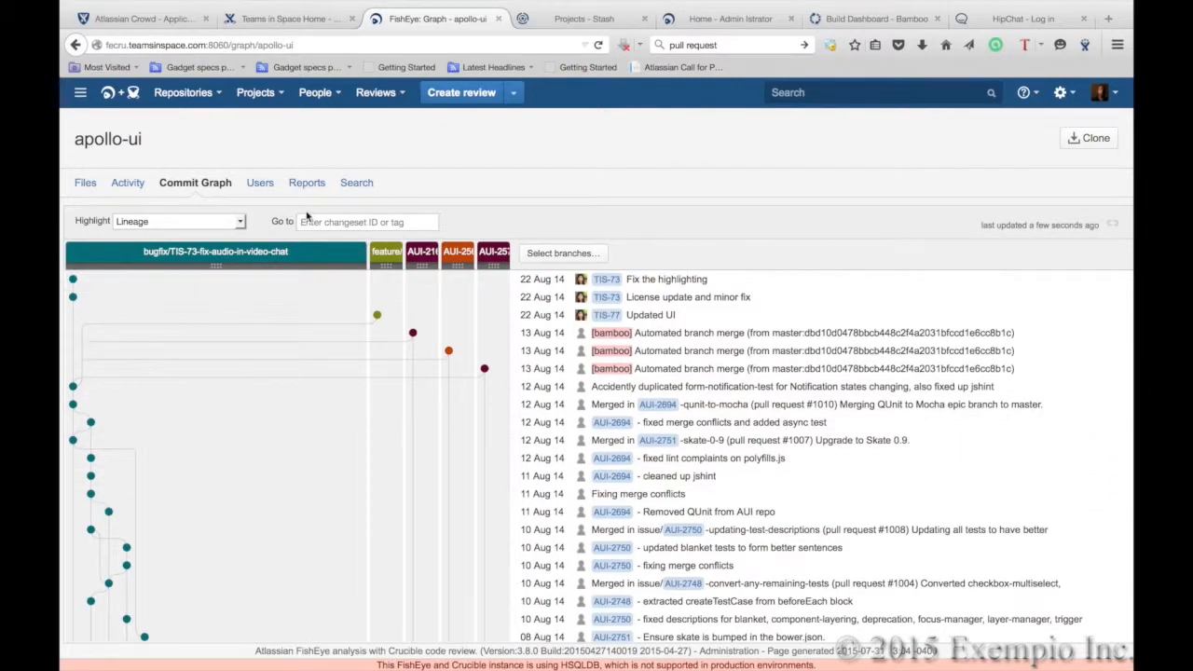
{"action": "left_click", "coordinate": [266, 184]}
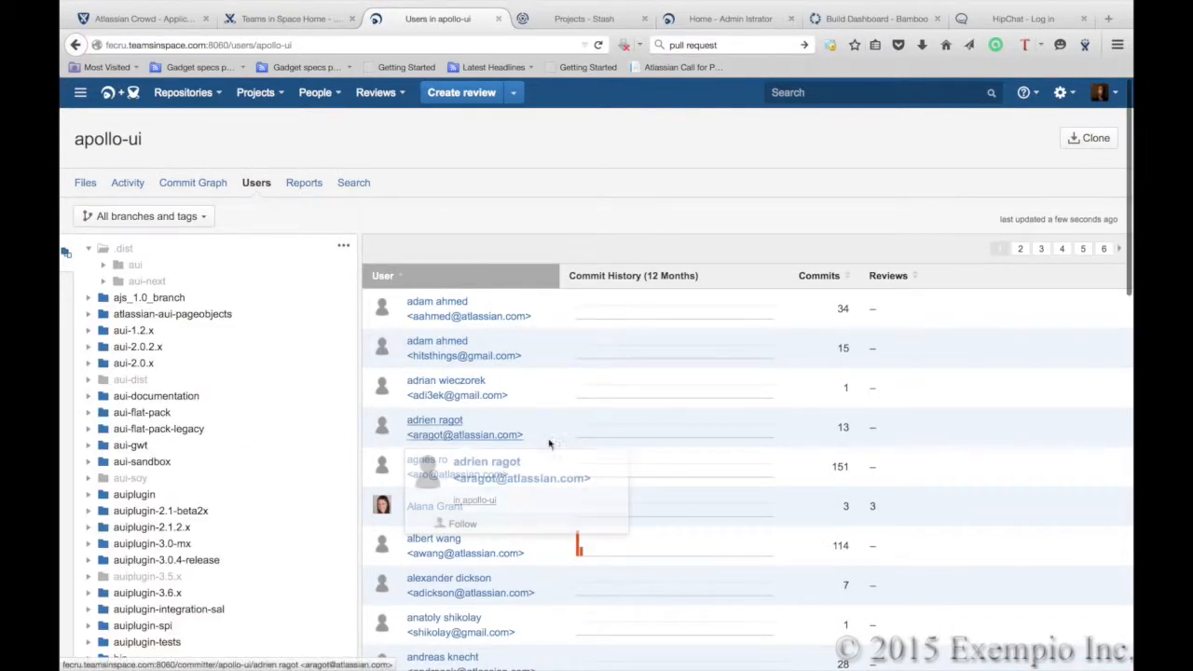
{"action": "scroll", "coordinate": [676, 508], "scroll_direction": "down", "scroll_amount": 3}
{"action": "scroll", "coordinate": [676, 508], "scroll_direction": "down", "scroll_amount": 5}
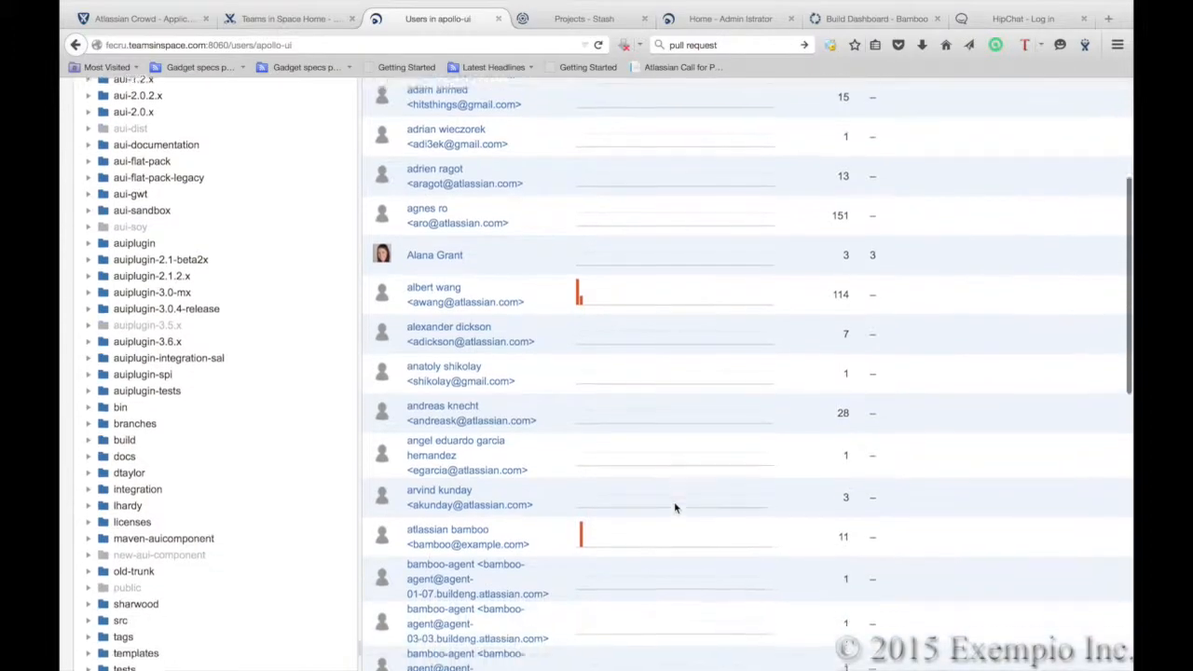
{"action": "scroll", "coordinate": [675, 508], "scroll_direction": "up", "scroll_amount": 8}
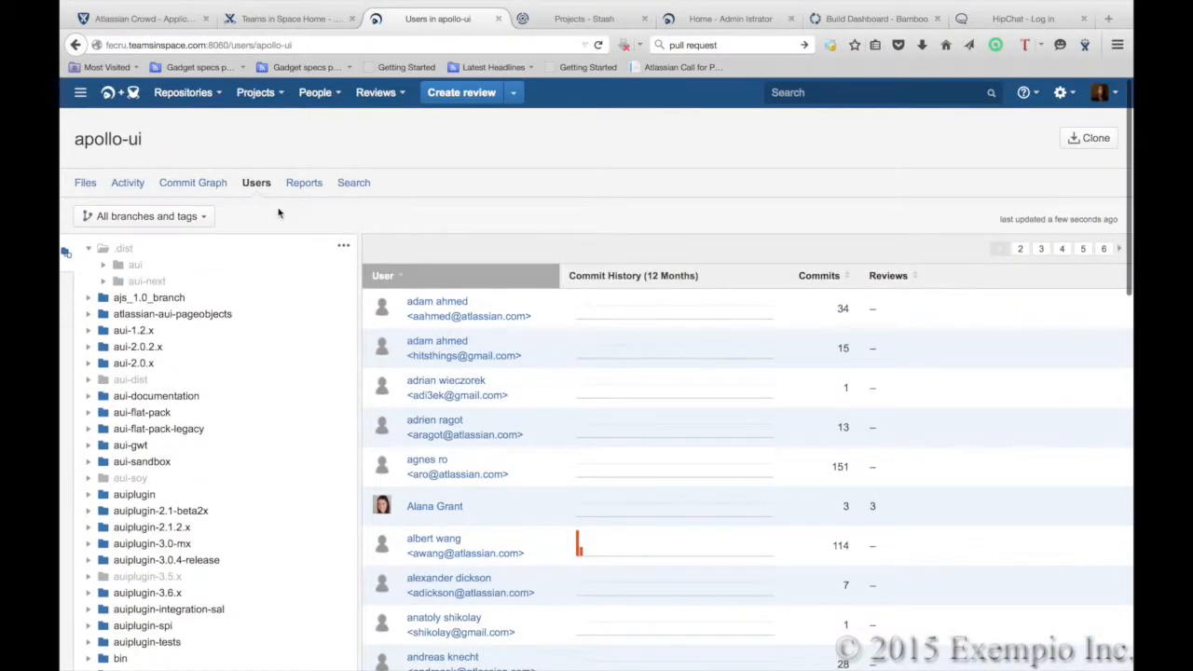
- Open the apollo-ui activity stream from the repository list and look at its commits and reviews
{"action": "left_click", "coordinate": [209, 94]}
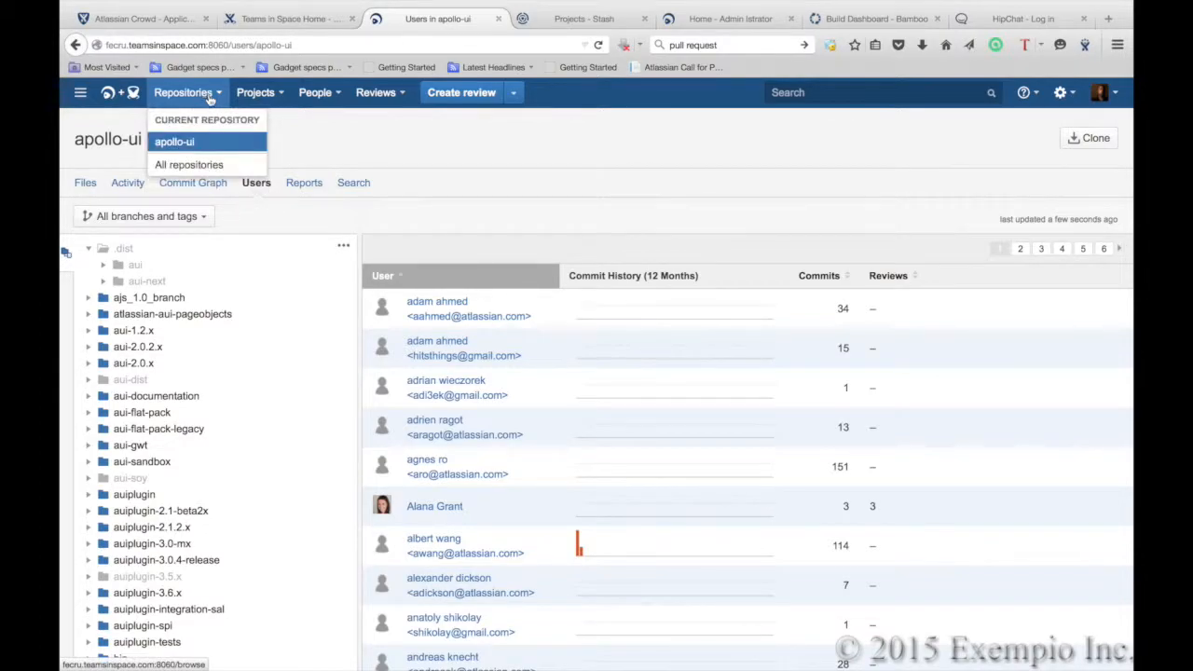
{"action": "left_click", "coordinate": [204, 141]}
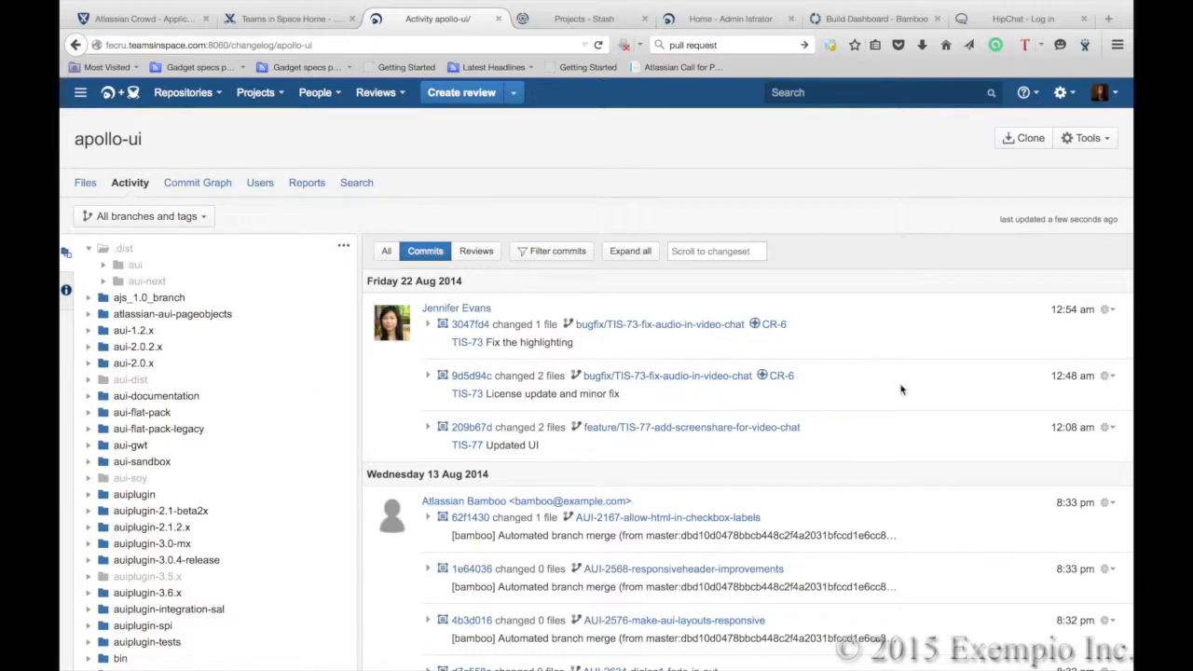
{"action": "scroll", "coordinate": [901, 390], "scroll_direction": "down", "scroll_amount": 5}
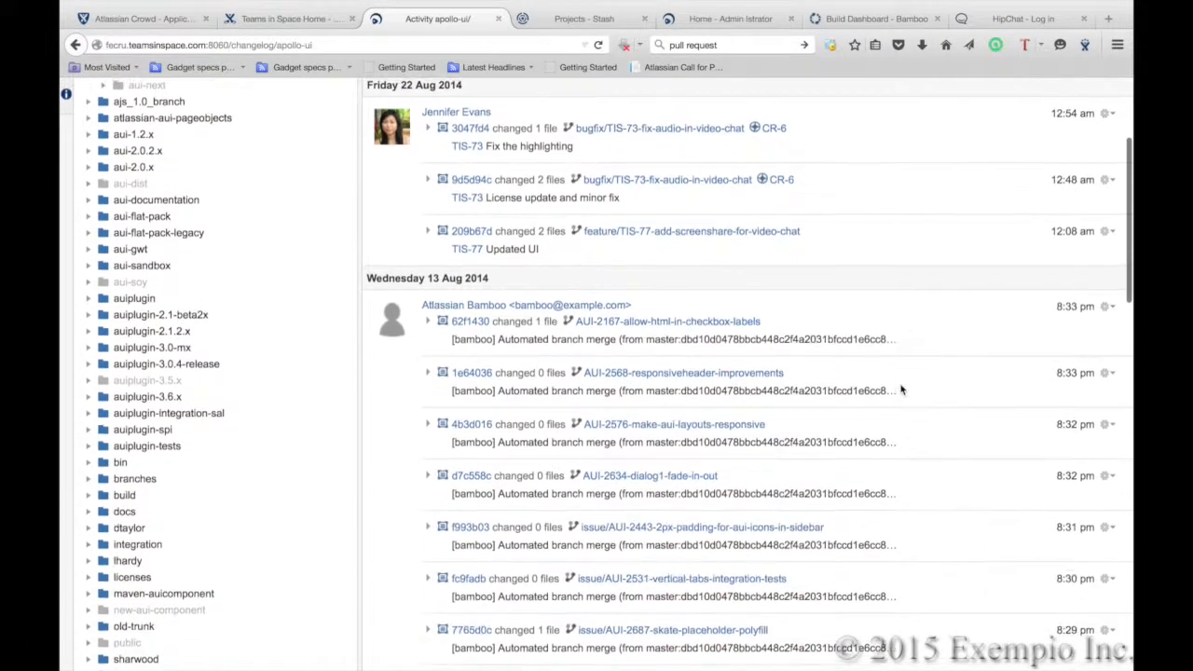
{"action": "scroll", "coordinate": [900, 389], "scroll_direction": "up", "scroll_amount": 5}
{"action": "left_click", "coordinate": [476, 251]}
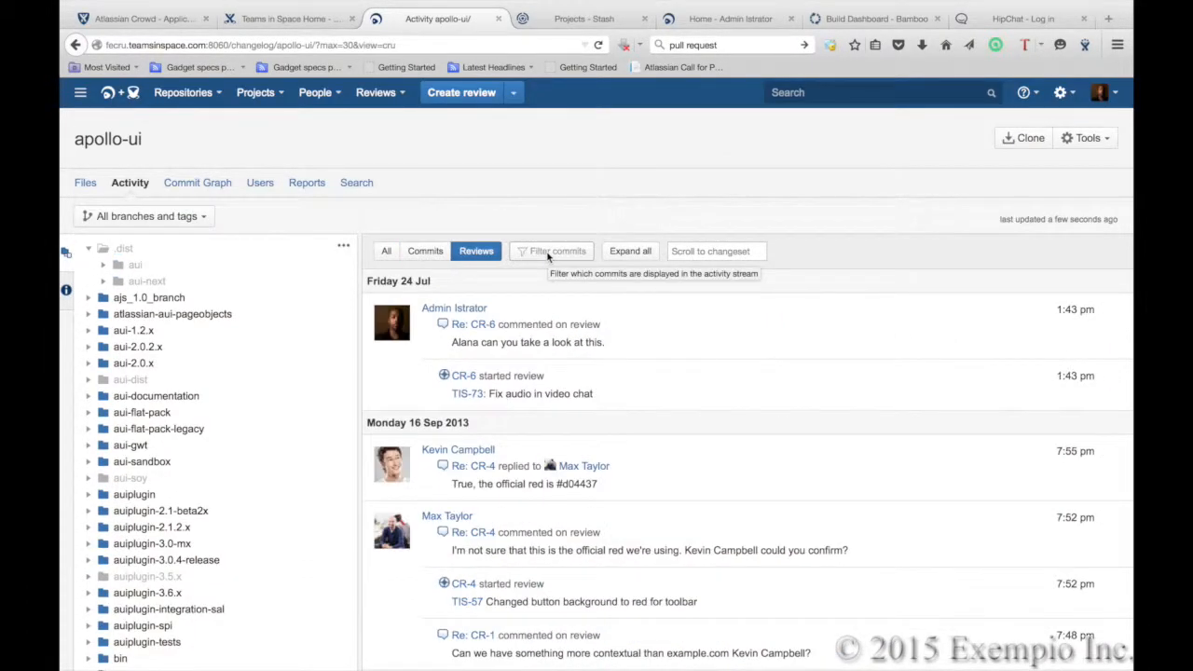
{"action": "left_click", "coordinate": [425, 251]}
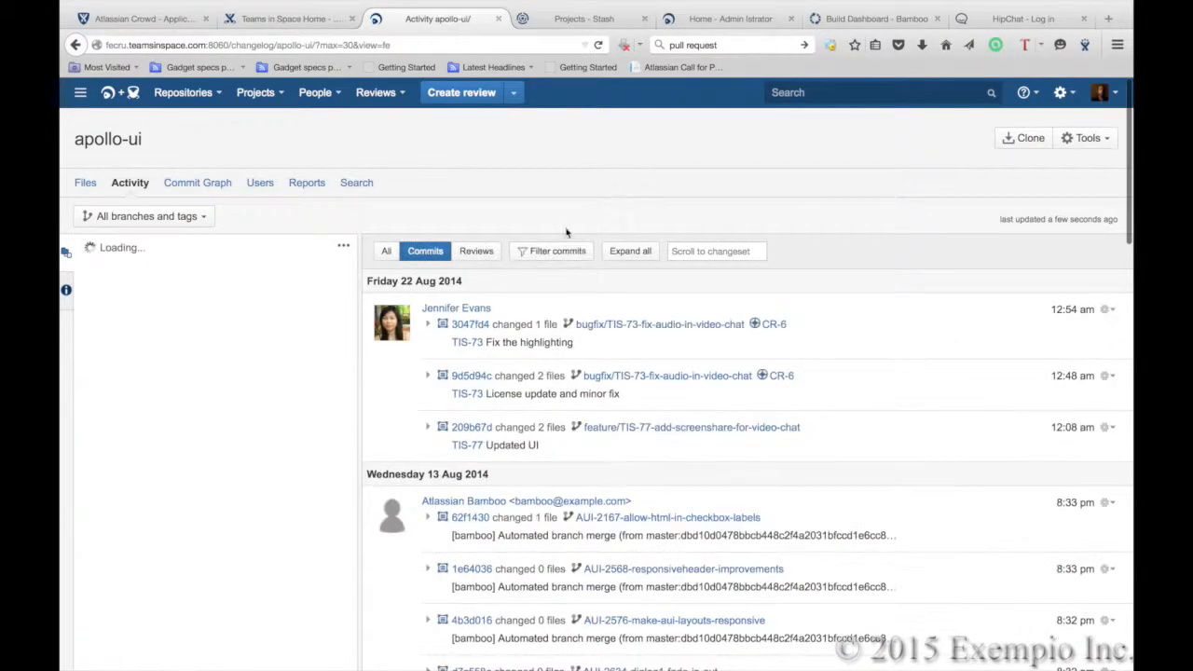
- Filter the apollo-ui commits by log comment TIS-57 and look through the repository's review activity
{"action": "left_click", "coordinate": [557, 251]}
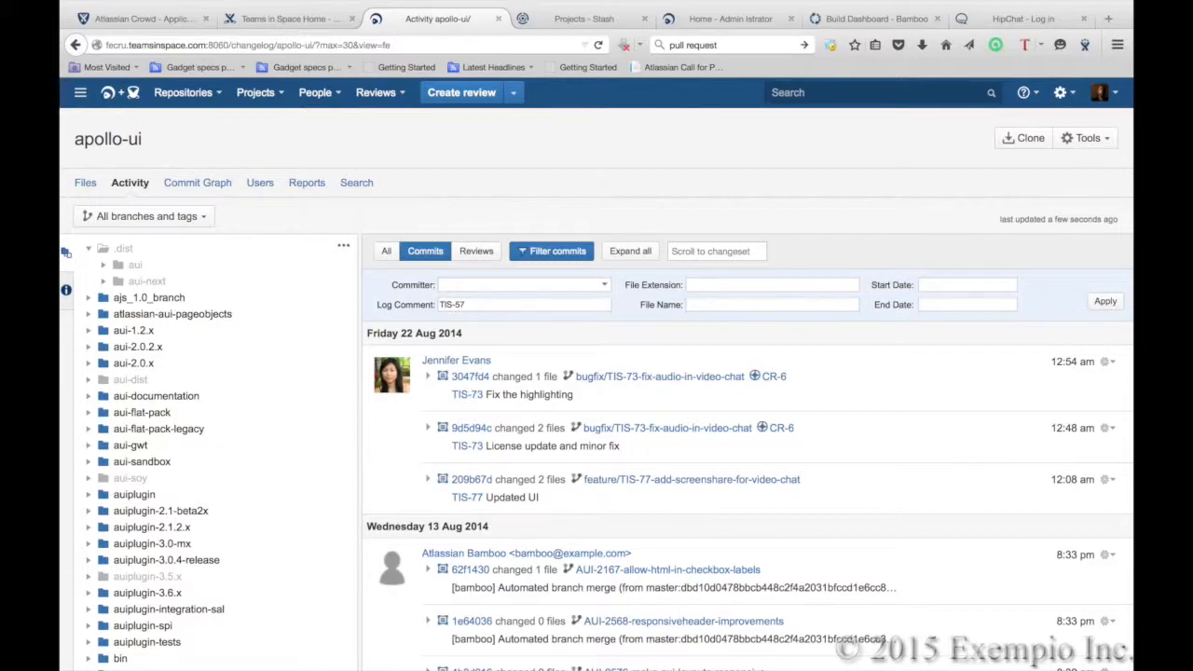
{"action": "left_click", "coordinate": [1105, 301]}
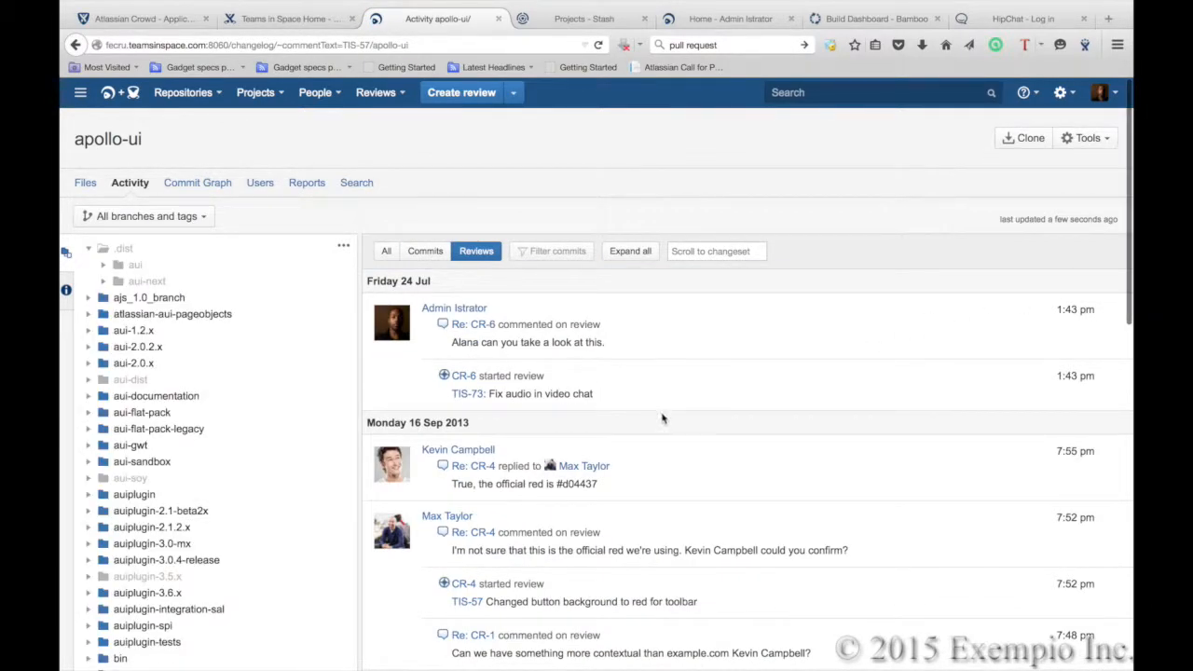
{"action": "scroll", "coordinate": [678, 460], "scroll_direction": "down", "scroll_amount": 1}
{"action": "scroll", "coordinate": [678, 461], "scroll_direction": "down", "scroll_amount": 4}
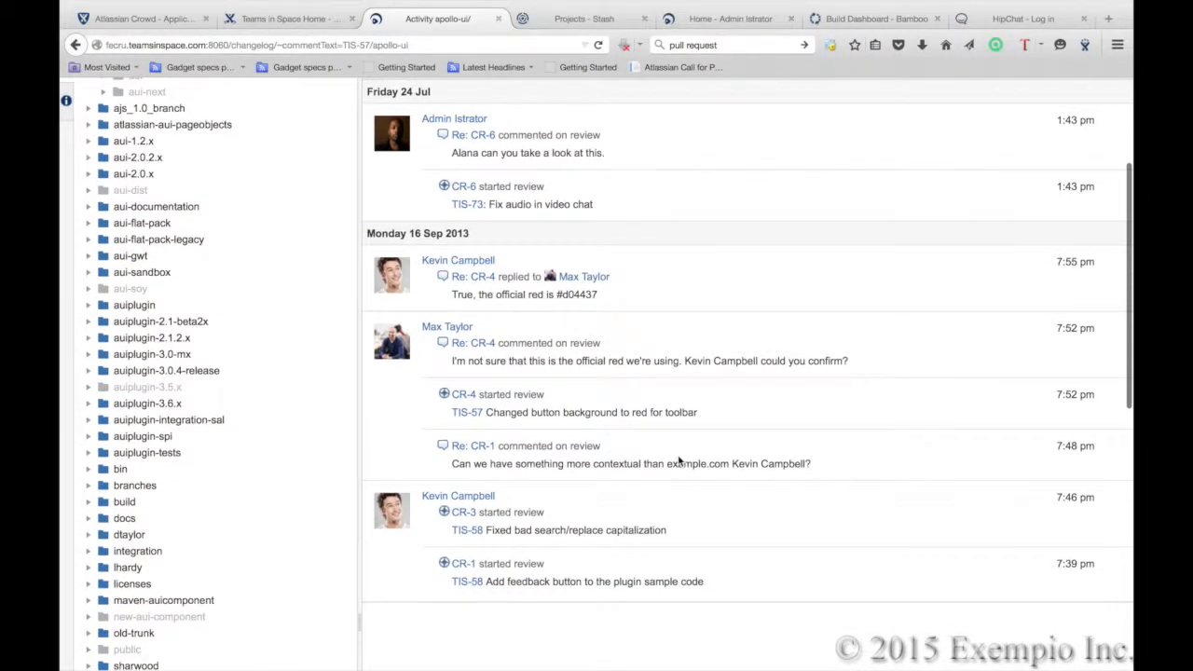
{"action": "scroll", "coordinate": [678, 461], "scroll_direction": "up", "scroll_amount": 3}
{"action": "scroll", "coordinate": [678, 460], "scroll_direction": "down", "scroll_amount": 1}
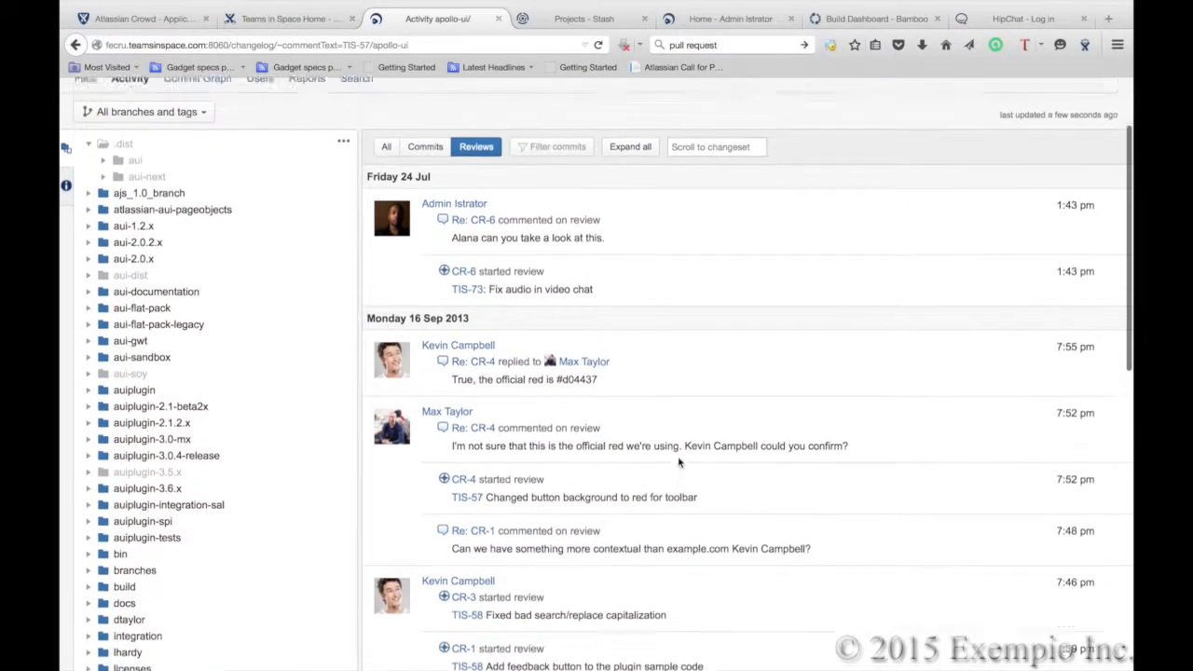
{"action": "scroll", "coordinate": [678, 460], "scroll_direction": "up", "scroll_amount": 3}
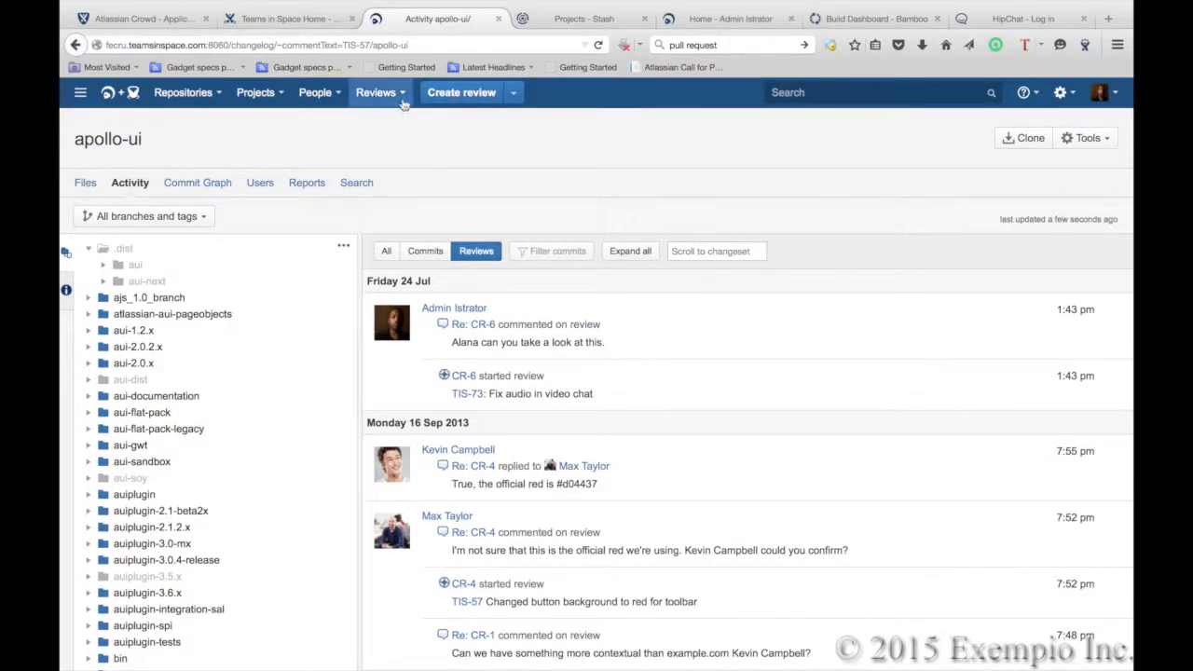
- View the recent reviews, open issue TIS-57 in JIRA from the CR-4 review entry and look over its details
{"action": "left_click", "coordinate": [402, 96]}
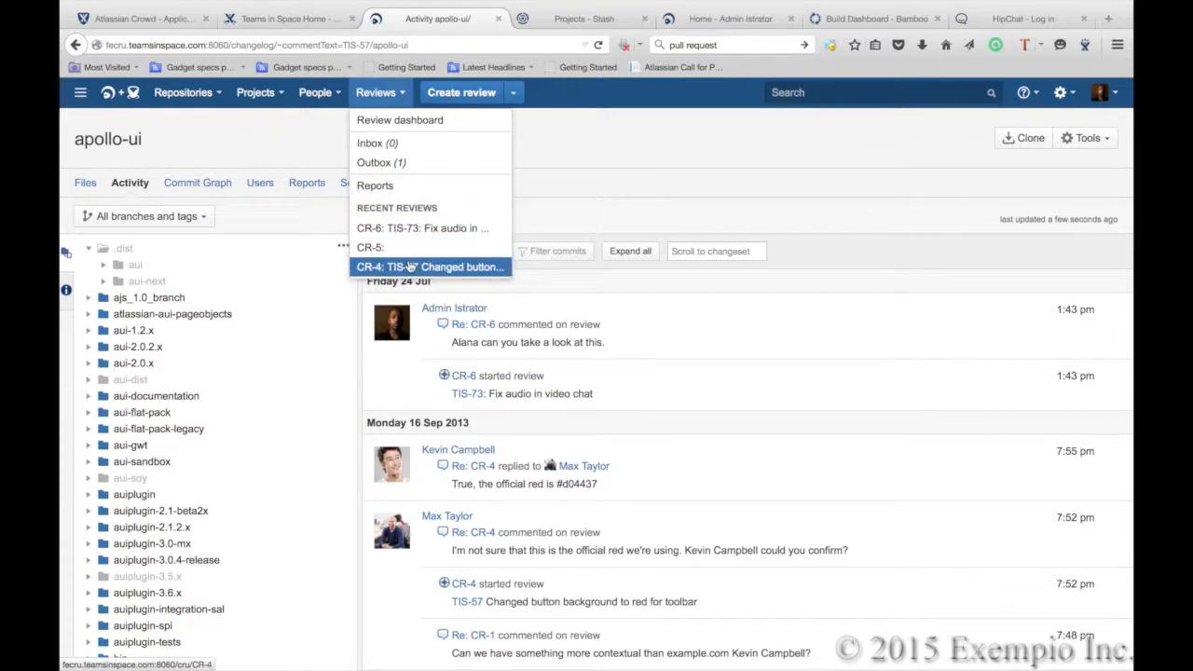
{"action": "key", "text": "Escape"}
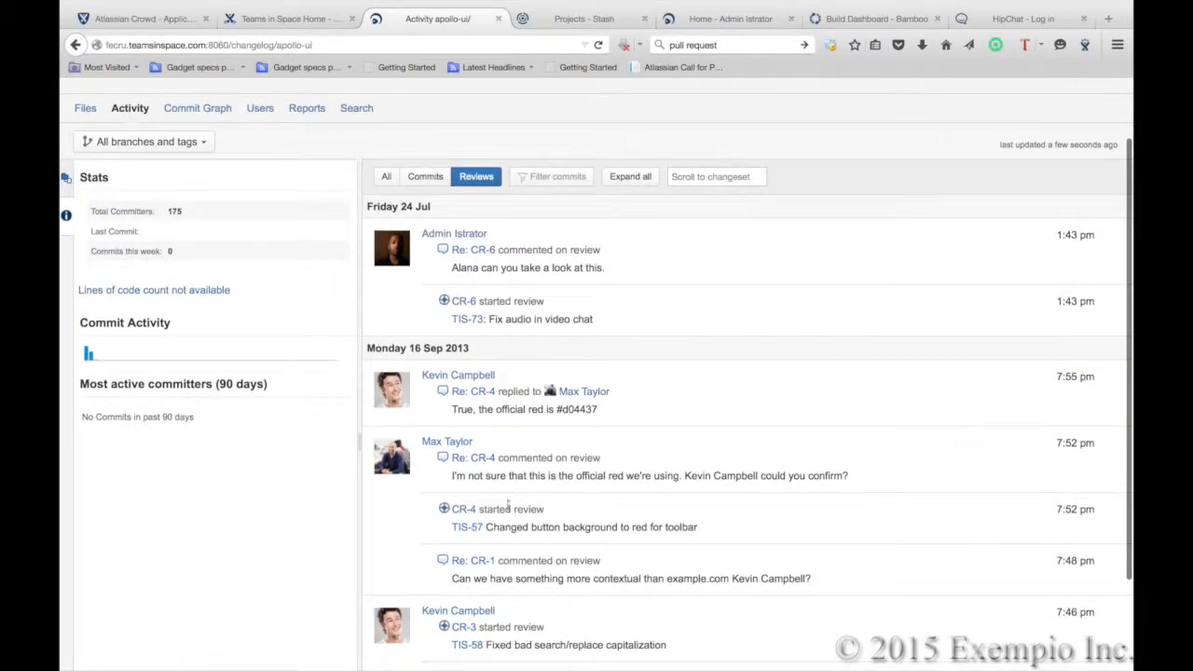
{"action": "left_click", "coordinate": [466, 528]}
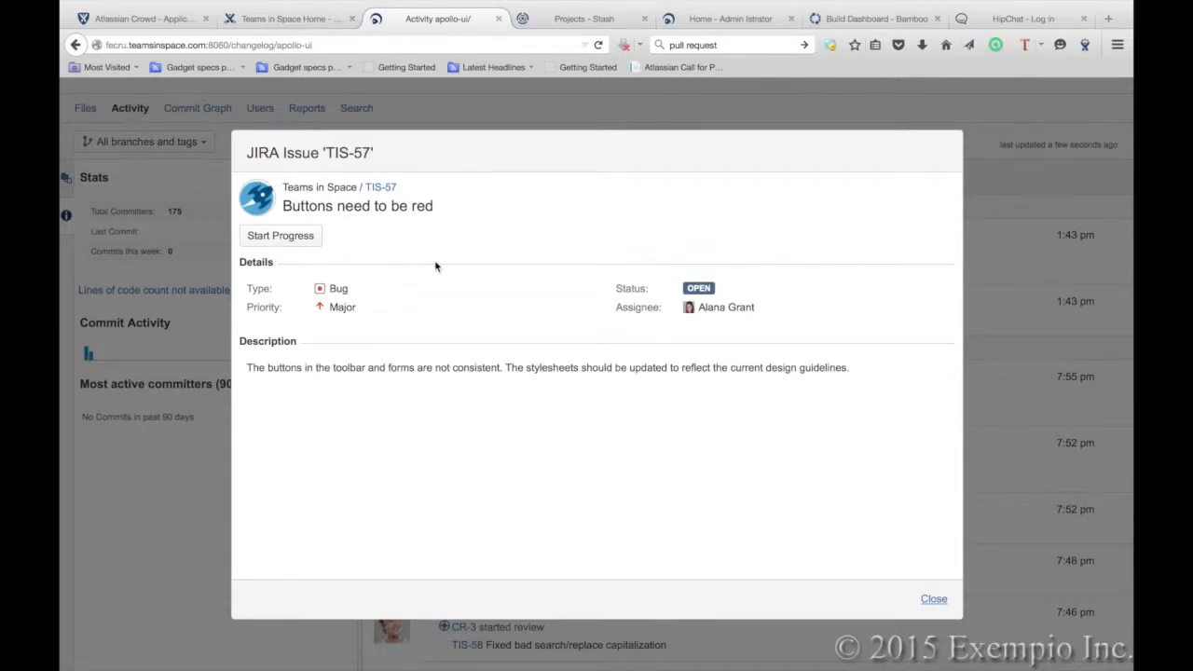
{"action": "left_click", "coordinate": [382, 187]}
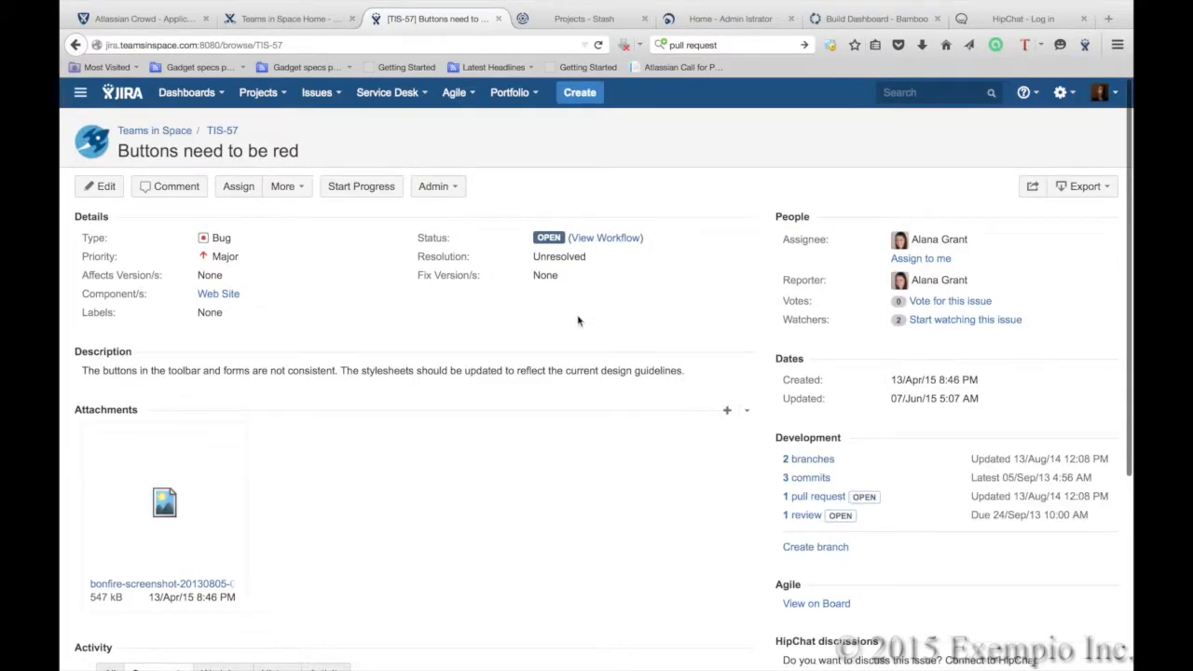
{"action": "scroll", "coordinate": [730, 491], "scroll_direction": "down", "scroll_amount": 2}
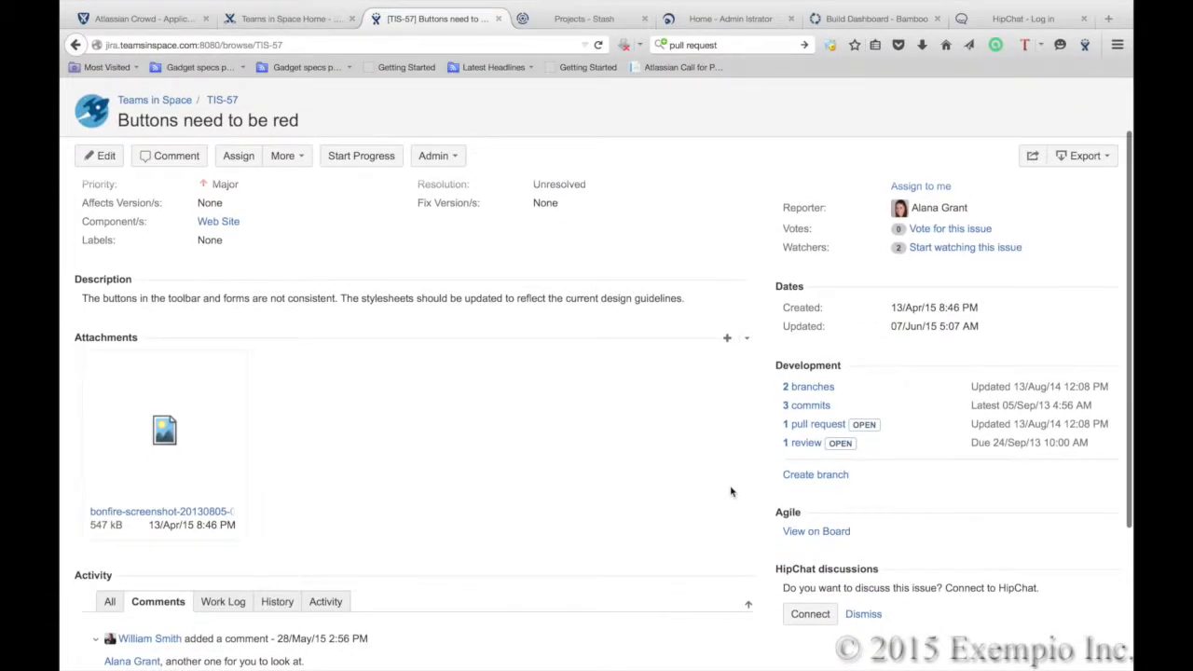
{"action": "scroll", "coordinate": [731, 491], "scroll_direction": "up", "scroll_amount": 2}
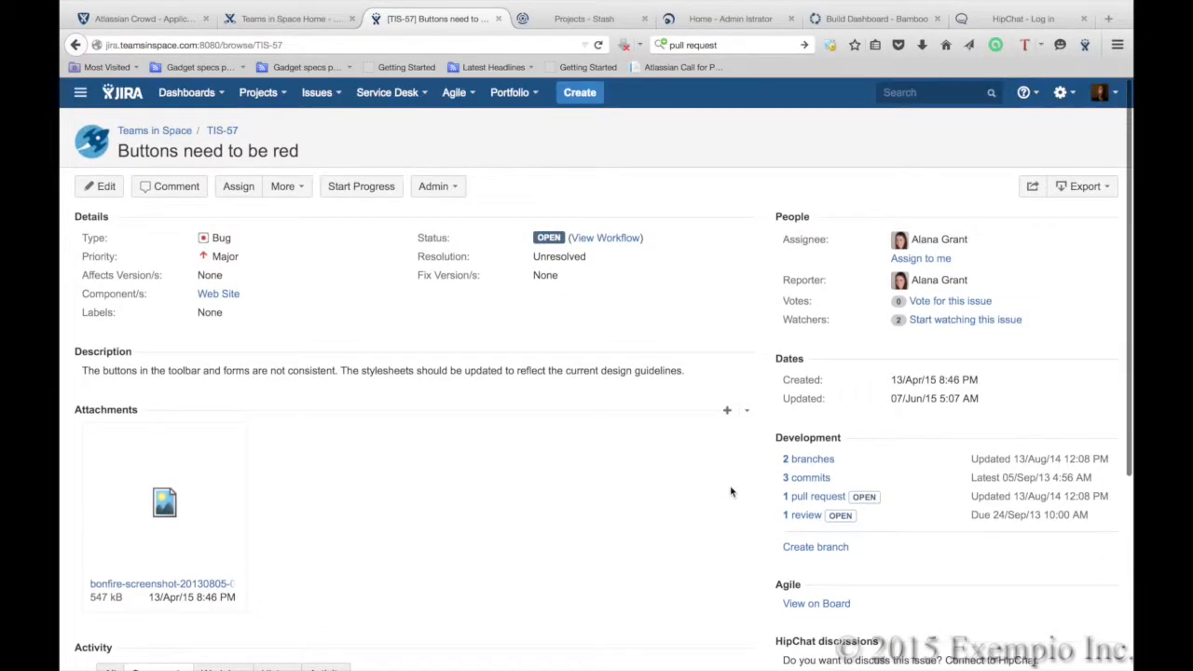
- Open commit 1dbc9d8 in FishEye from TIS-57's branches and examine the changes to toolbar.less
{"action": "left_click", "coordinate": [817, 461]}
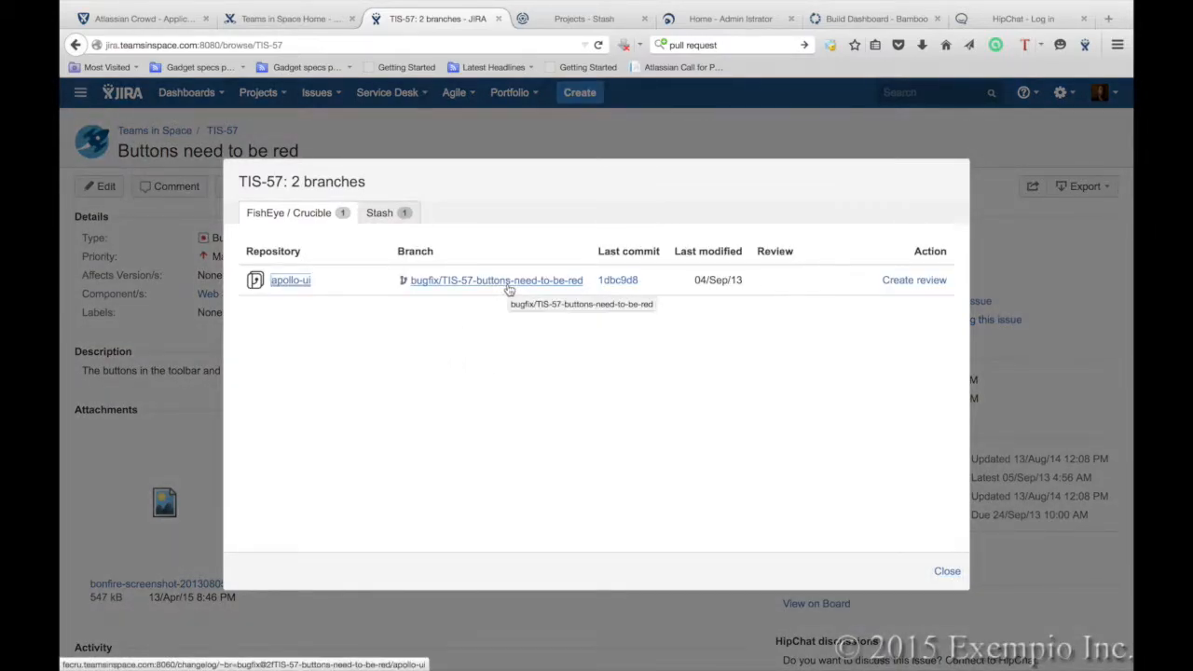
{"action": "left_click", "coordinate": [615, 280]}
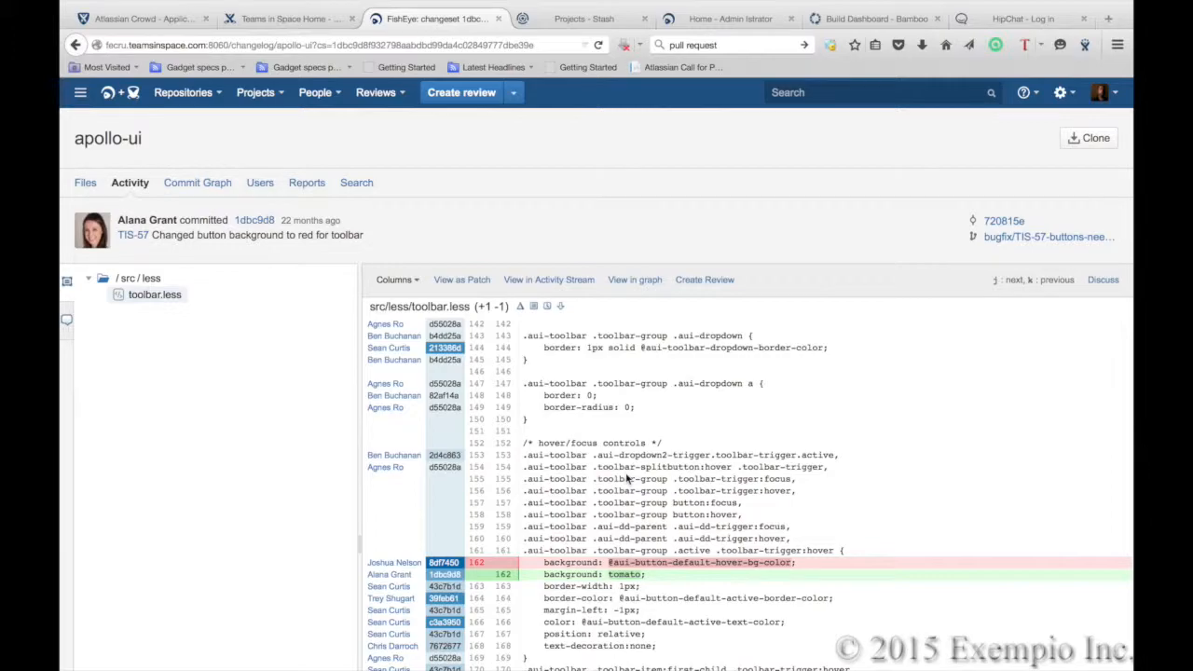
{"action": "scroll", "coordinate": [627, 478], "scroll_direction": "down", "scroll_amount": 4}
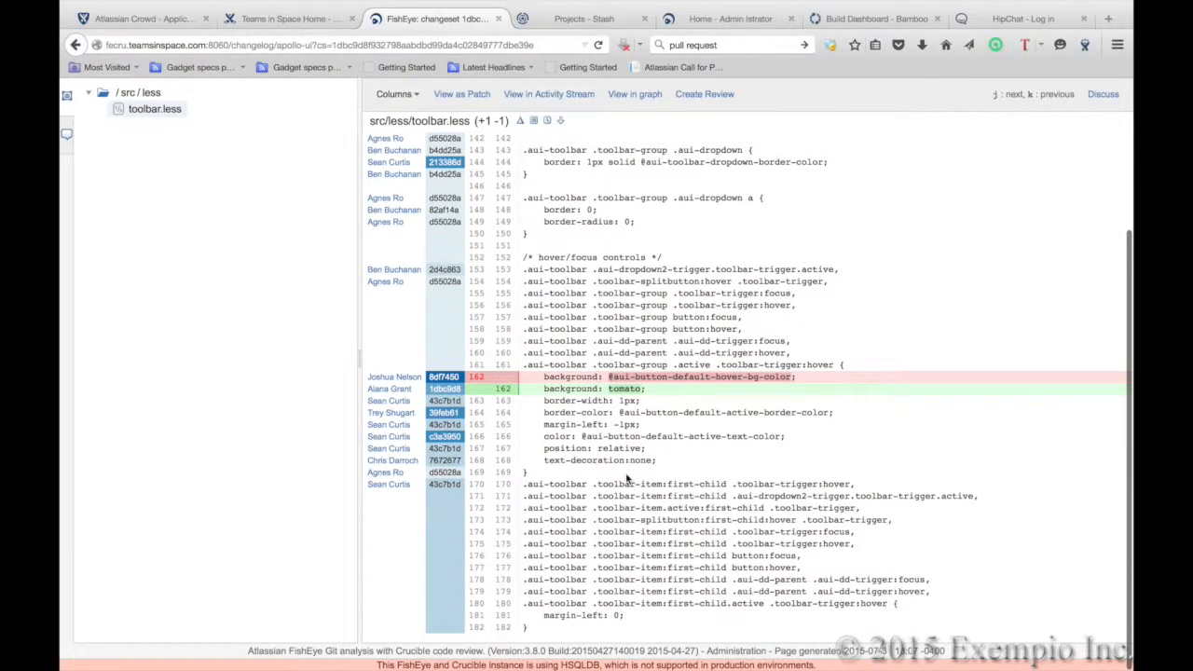
{"action": "scroll", "coordinate": [677, 394], "scroll_direction": "up", "scroll_amount": 3}
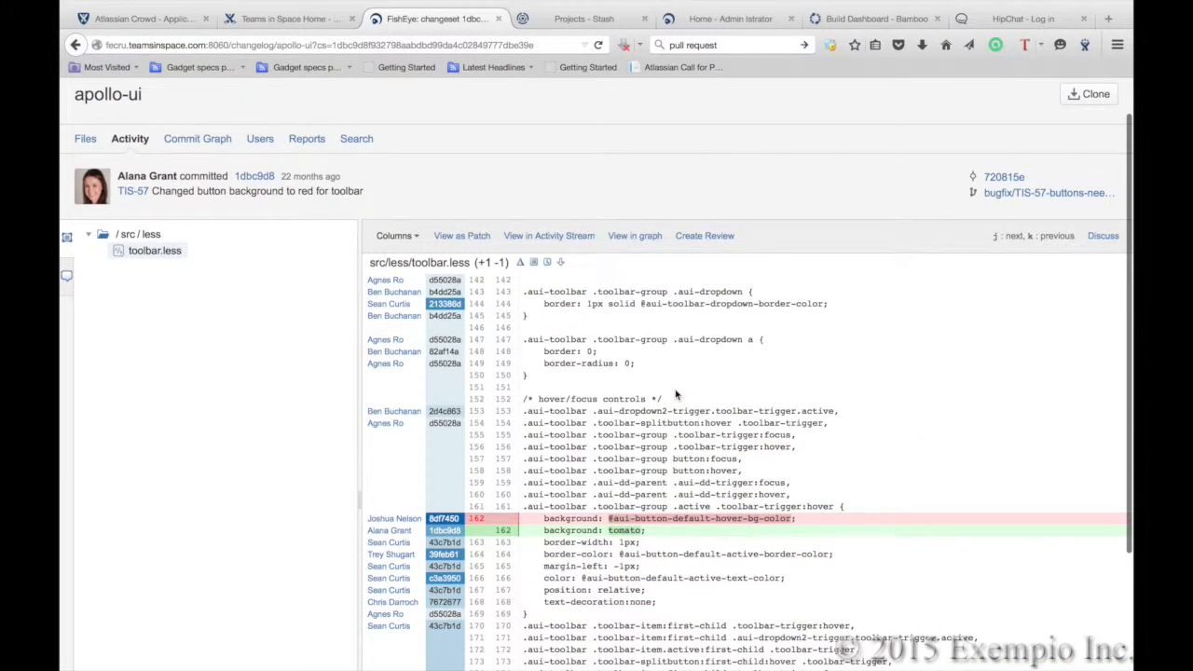
{"action": "scroll", "coordinate": [677, 394], "scroll_direction": "down", "scroll_amount": 1}
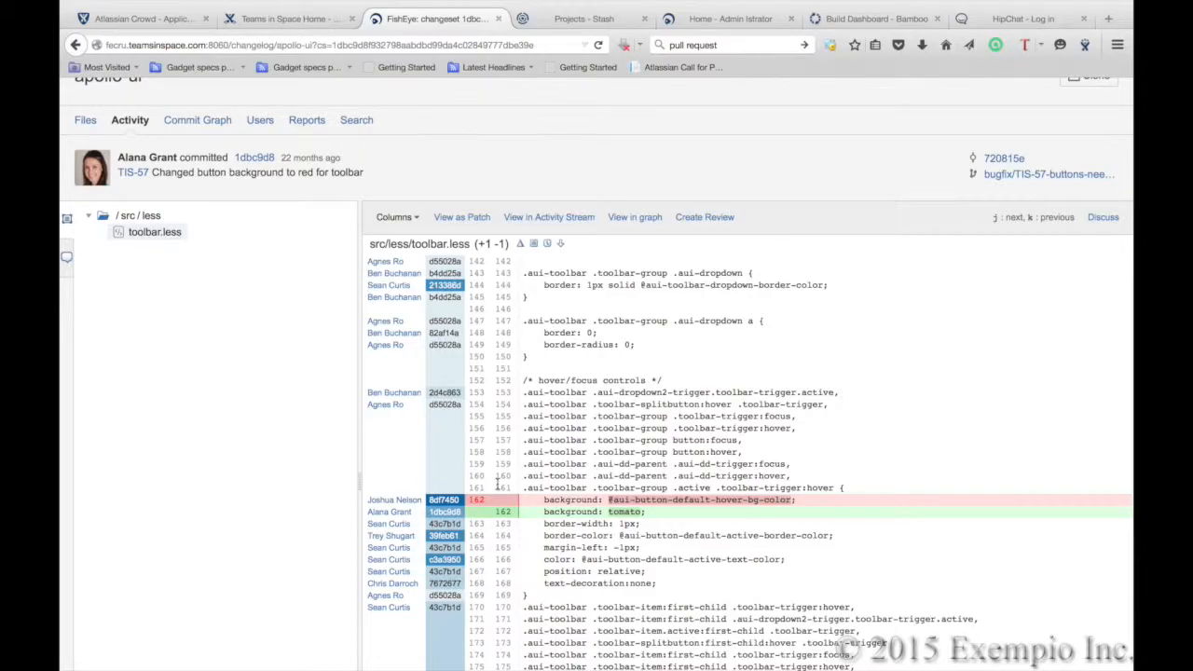
{"action": "scroll", "coordinate": [498, 482], "scroll_direction": "up", "scroll_amount": 2}
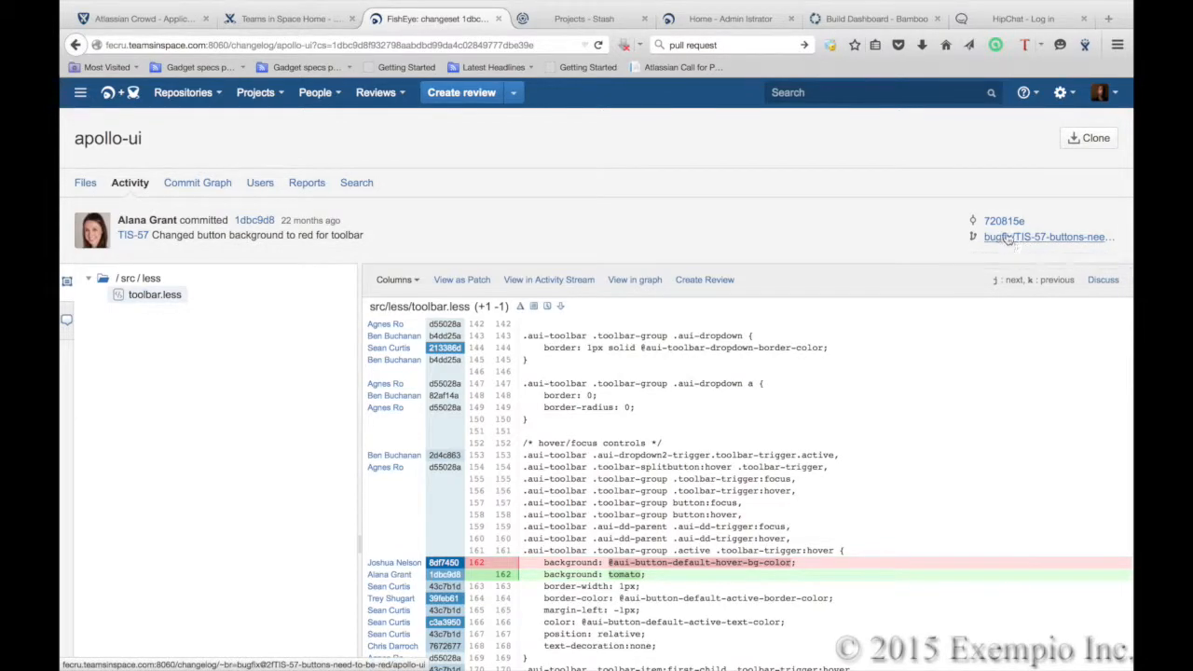
- Post the comment "Looks Good" on commit 1dbc9d8
{"action": "left_click", "coordinate": [66, 322]}
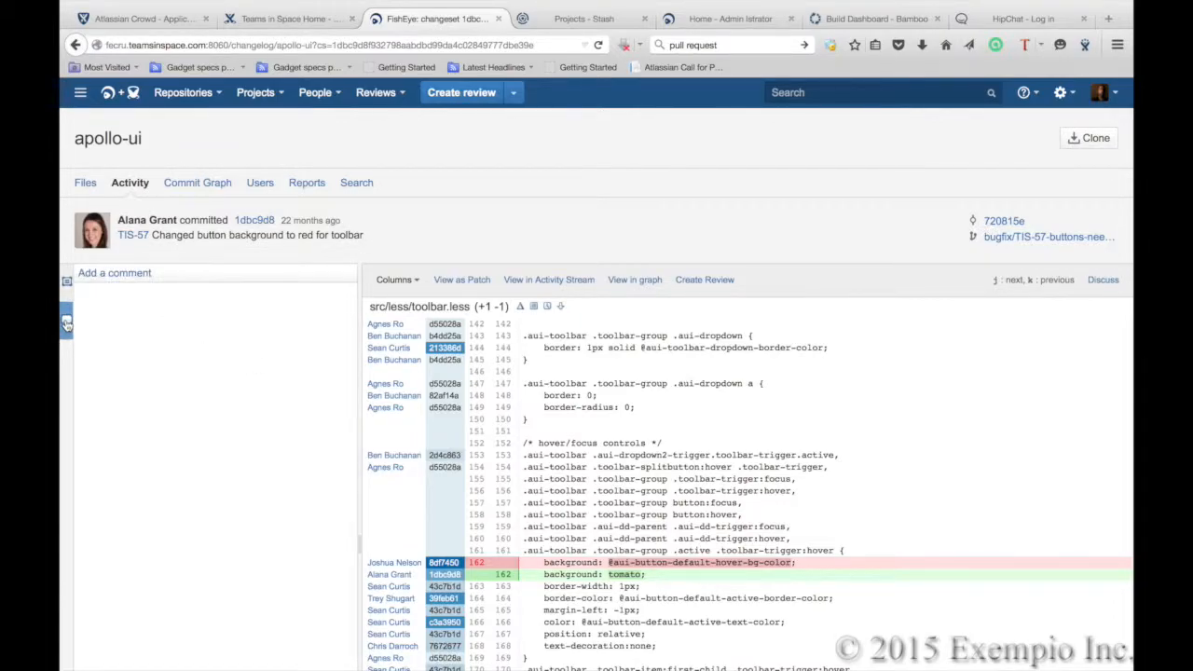
{"action": "left_click", "coordinate": [127, 277]}
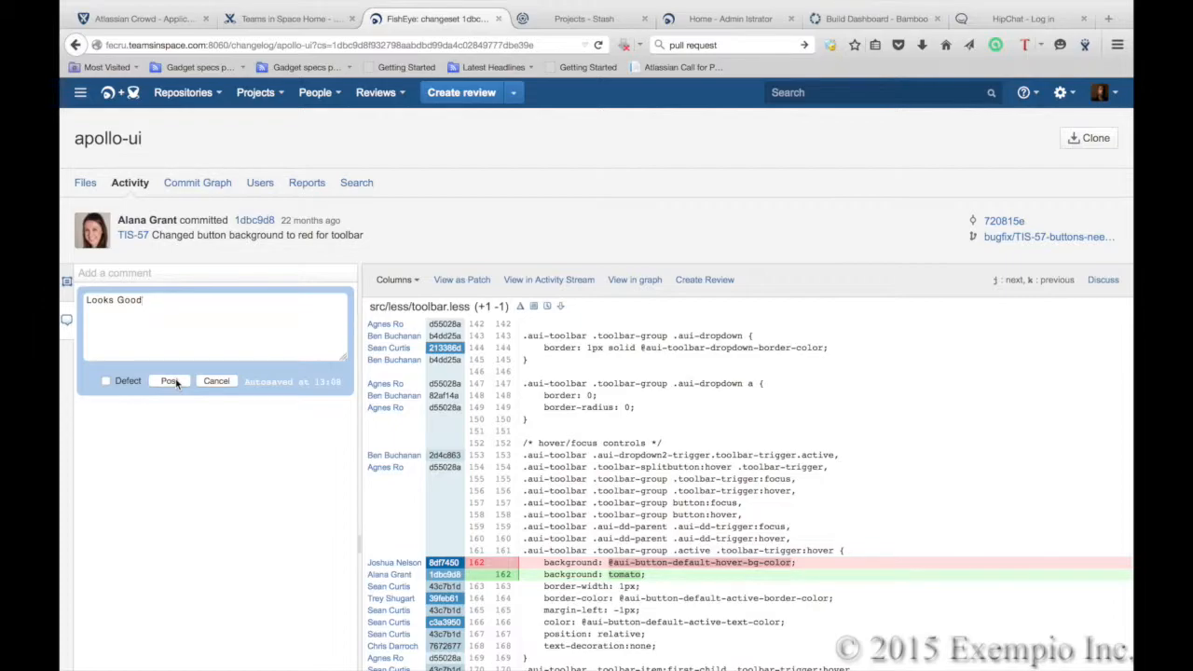
{"action": "left_click", "coordinate": [169, 382]}
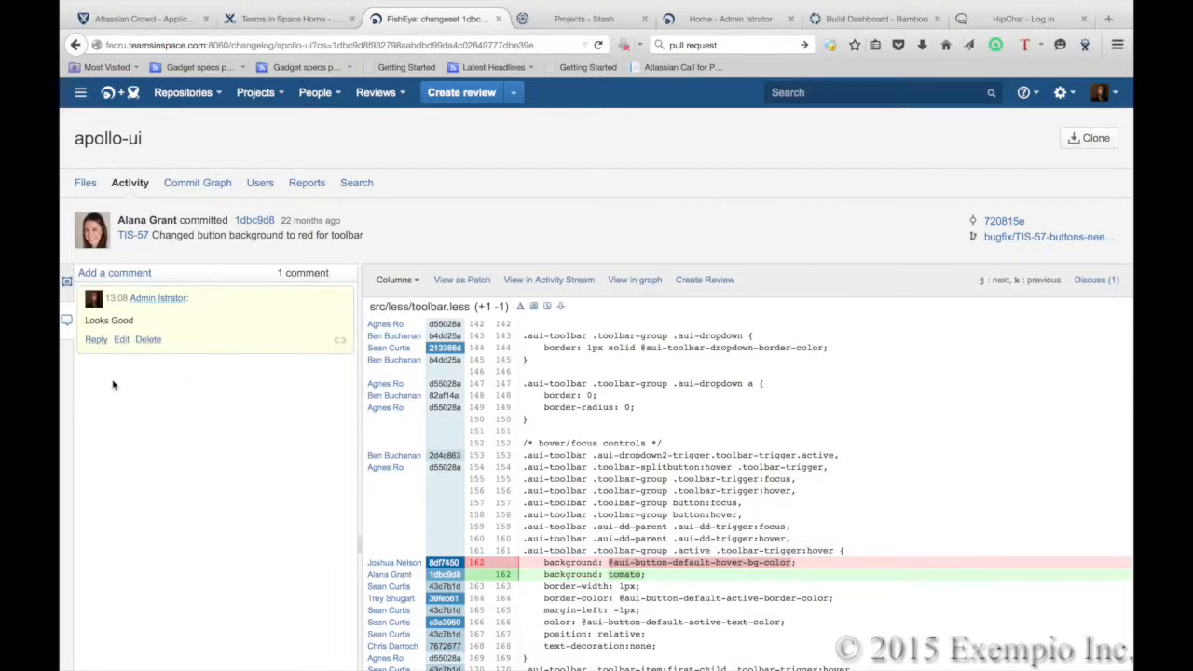
- Collapse and reopen the comments of commit 1dbc9d8, and post the comment "Looks Like a Problem" marked as a defect
{"action": "left_click", "coordinate": [67, 321]}
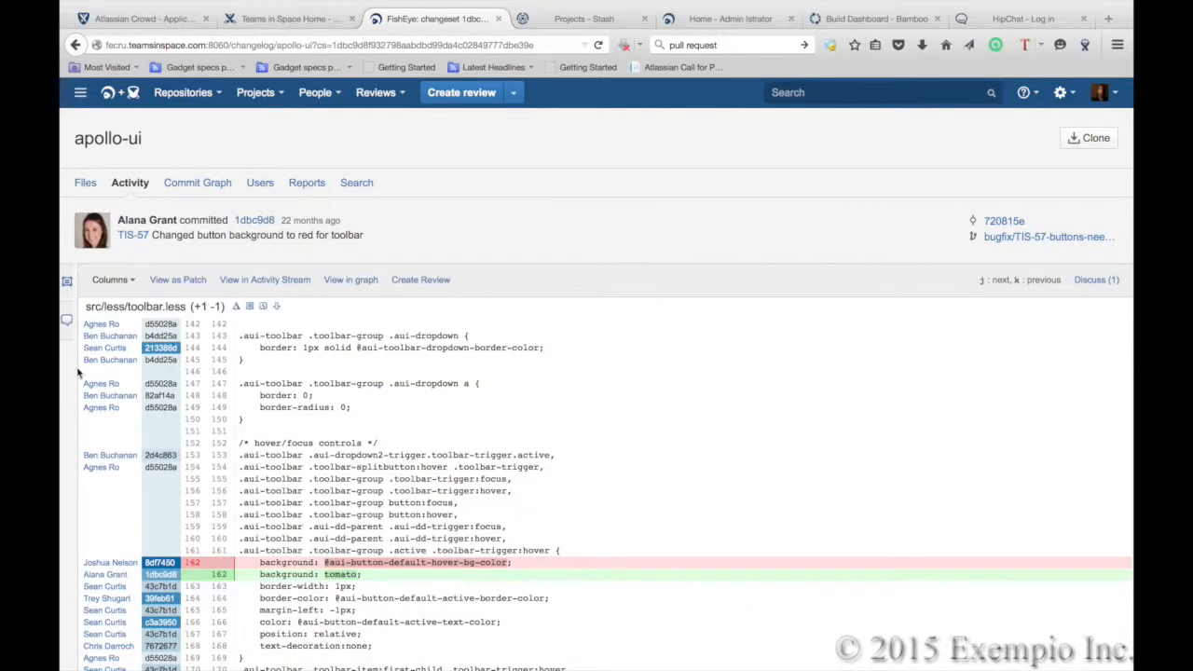
{"action": "left_click", "coordinate": [67, 324]}
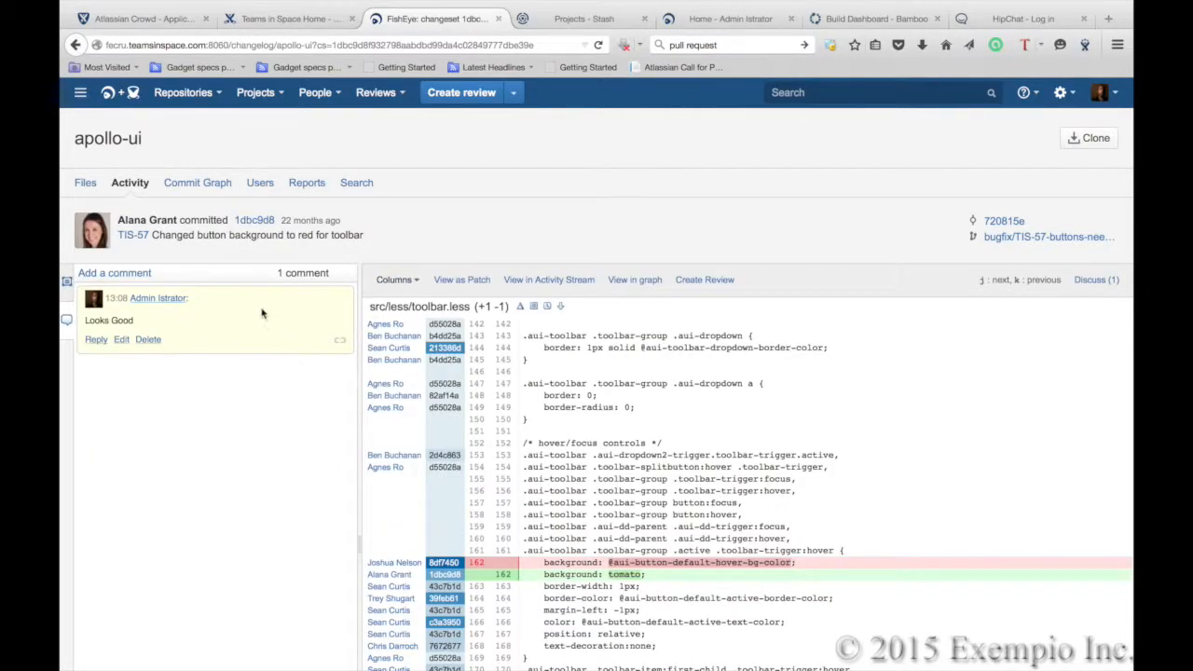
{"action": "left_click", "coordinate": [131, 274]}
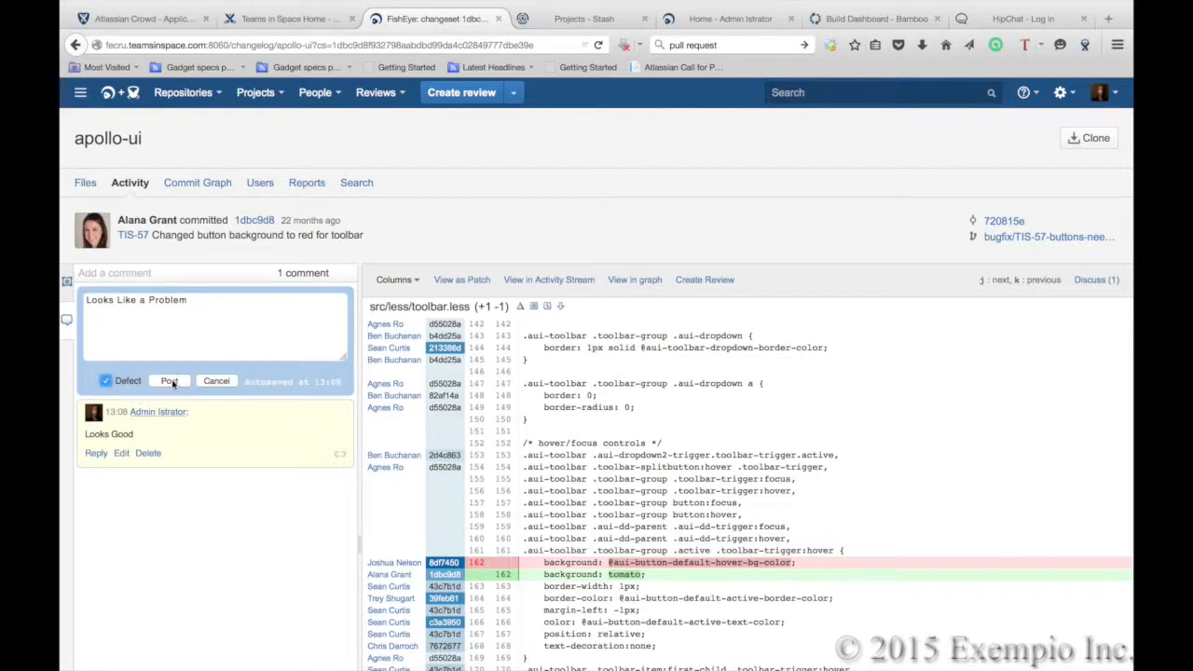
{"action": "left_click", "coordinate": [169, 380]}
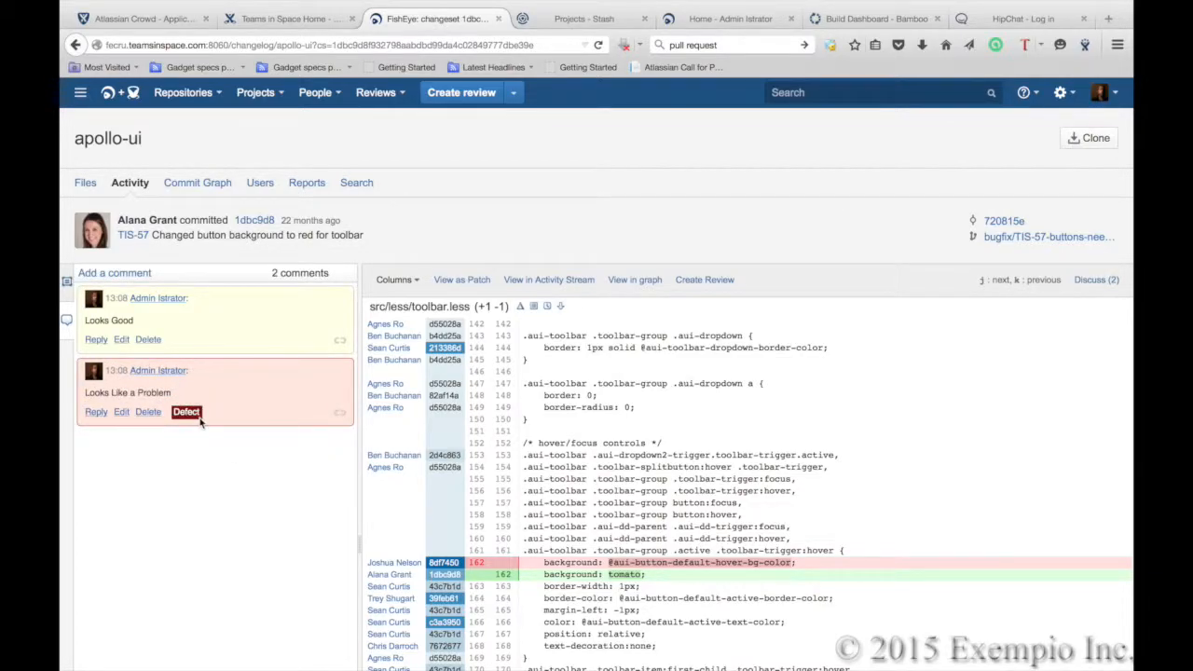
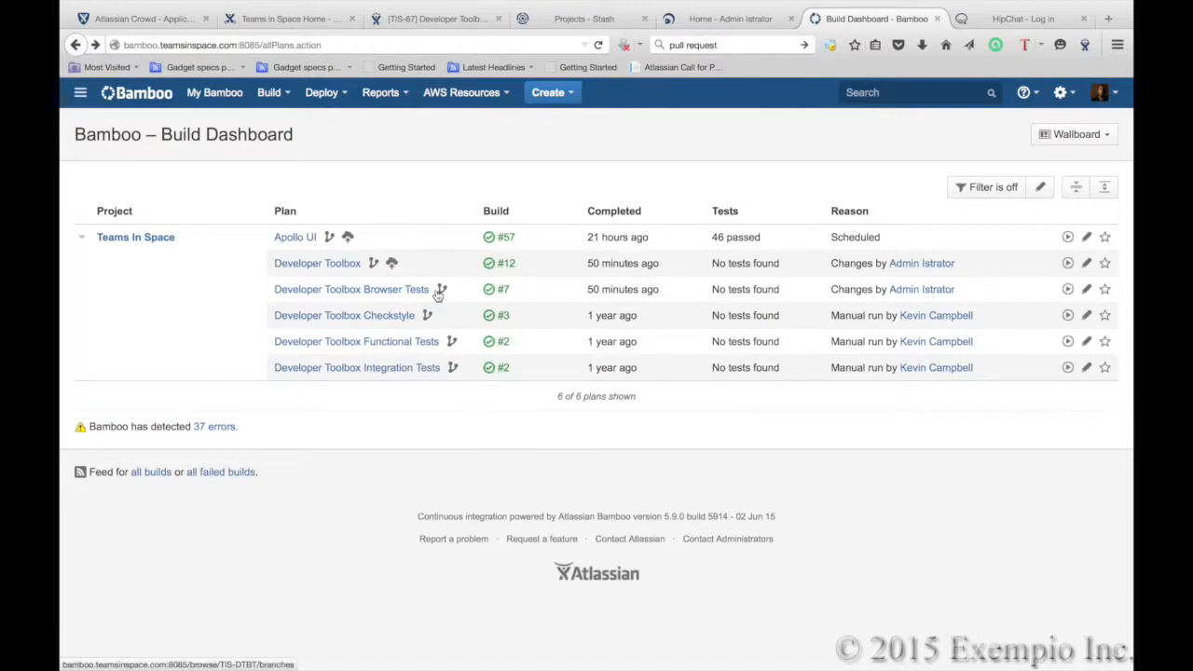
- Open the Developer Toolbox Browser Tests plan in Bamboo from JIRA issue TIS-67's builds and look over its plan summary
{"action": "left_click", "coordinate": [446, 18]}
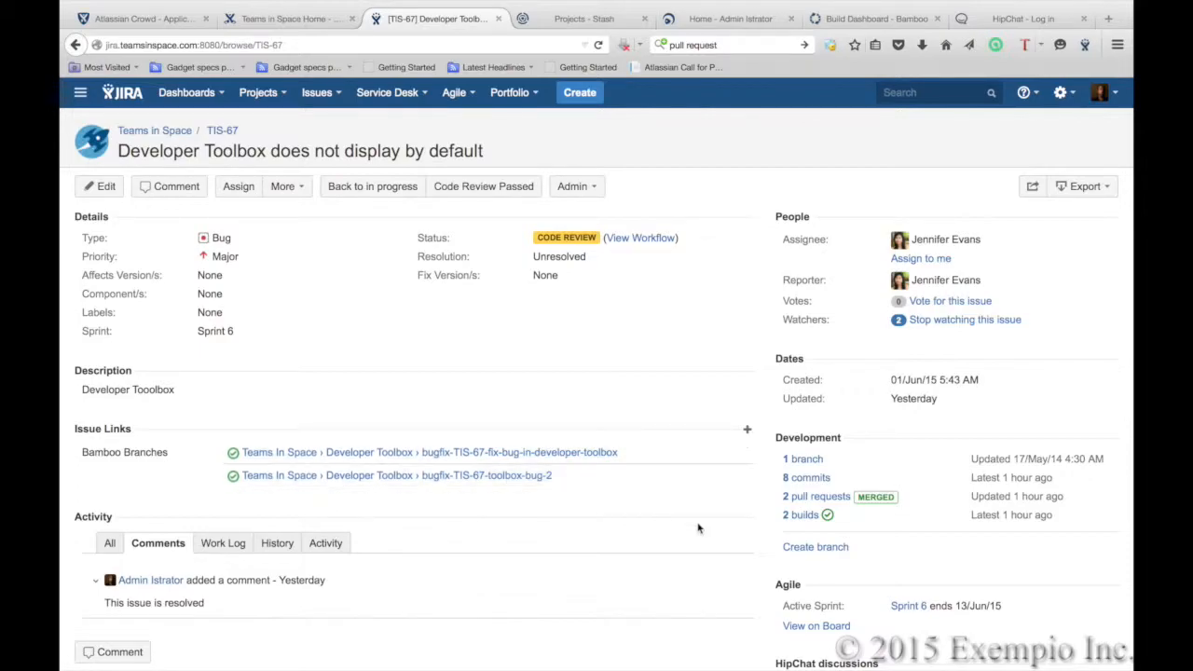
{"action": "left_click", "coordinate": [803, 514]}
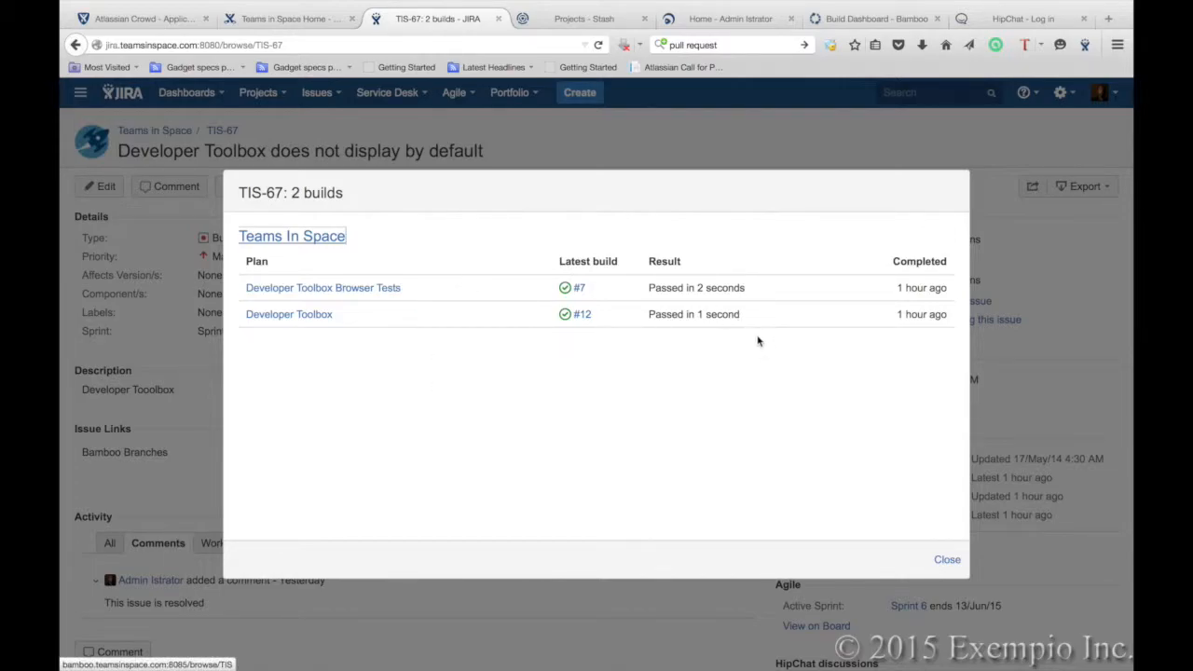
{"action": "left_click", "coordinate": [347, 291]}
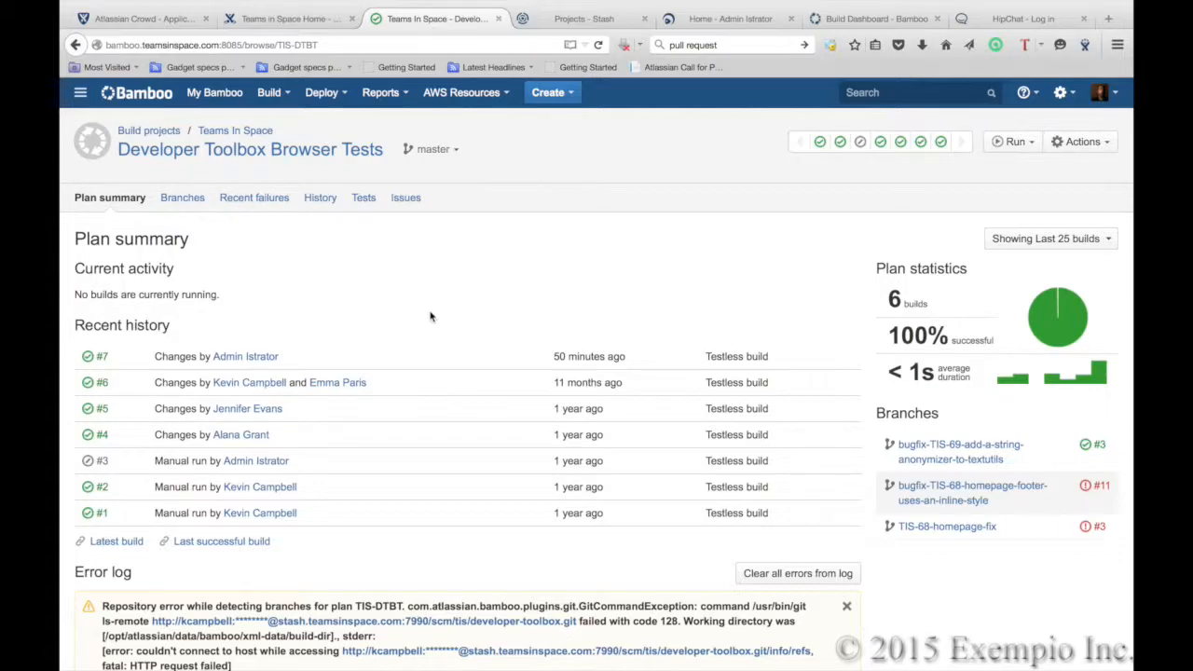
{"action": "scroll", "coordinate": [430, 316], "scroll_direction": "down", "scroll_amount": 5}
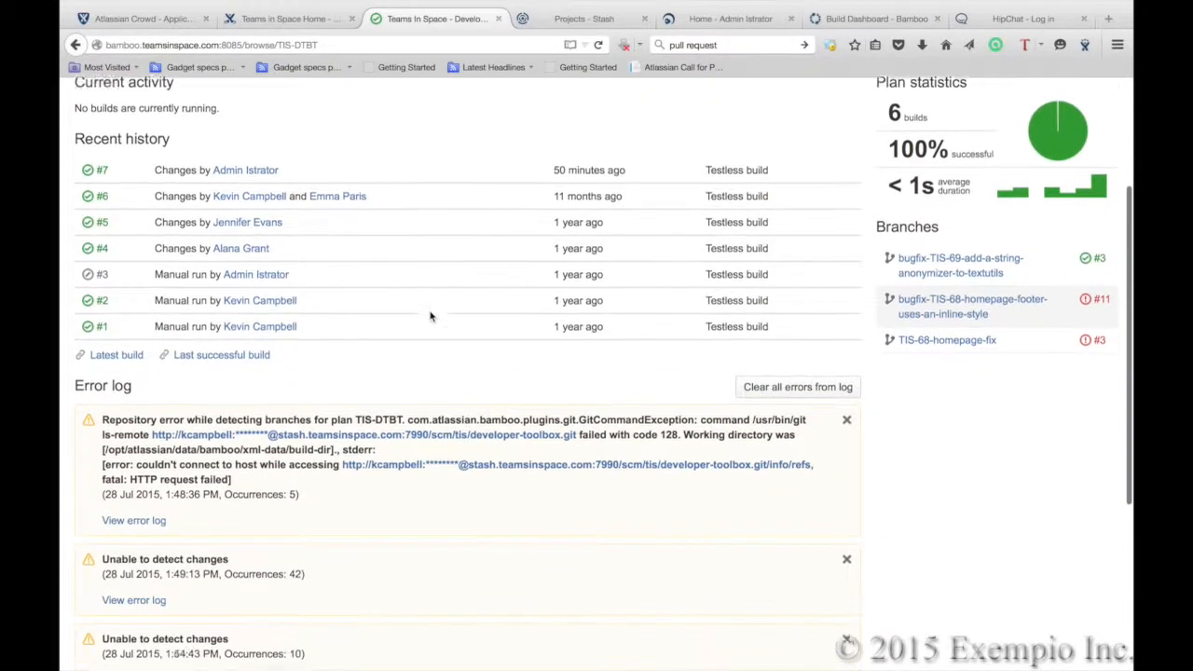
{"action": "scroll", "coordinate": [429, 316], "scroll_direction": "down", "scroll_amount": 7}
{"action": "scroll", "coordinate": [430, 316], "scroll_direction": "up", "scroll_amount": 12}
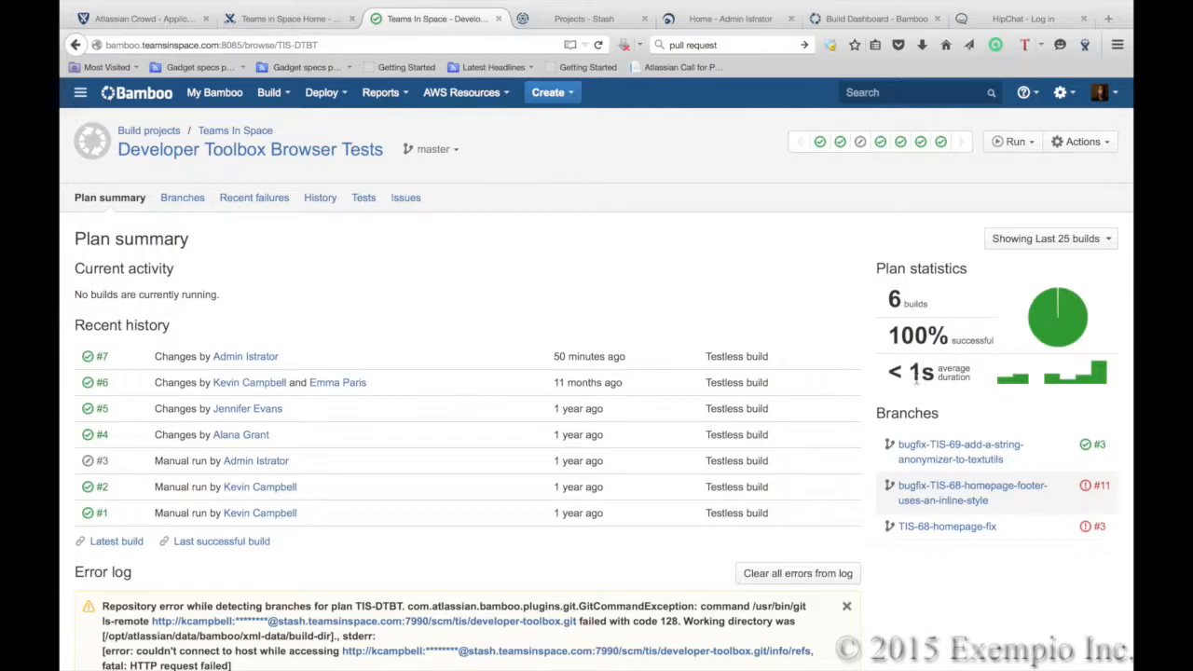
- Open the Apollo UI plan of the Teams In Space project and review its branches, recent failures, tests, JIRA issues and deployments
{"action": "left_click", "coordinate": [229, 133]}
{"action": "left_click", "coordinate": [108, 232]}
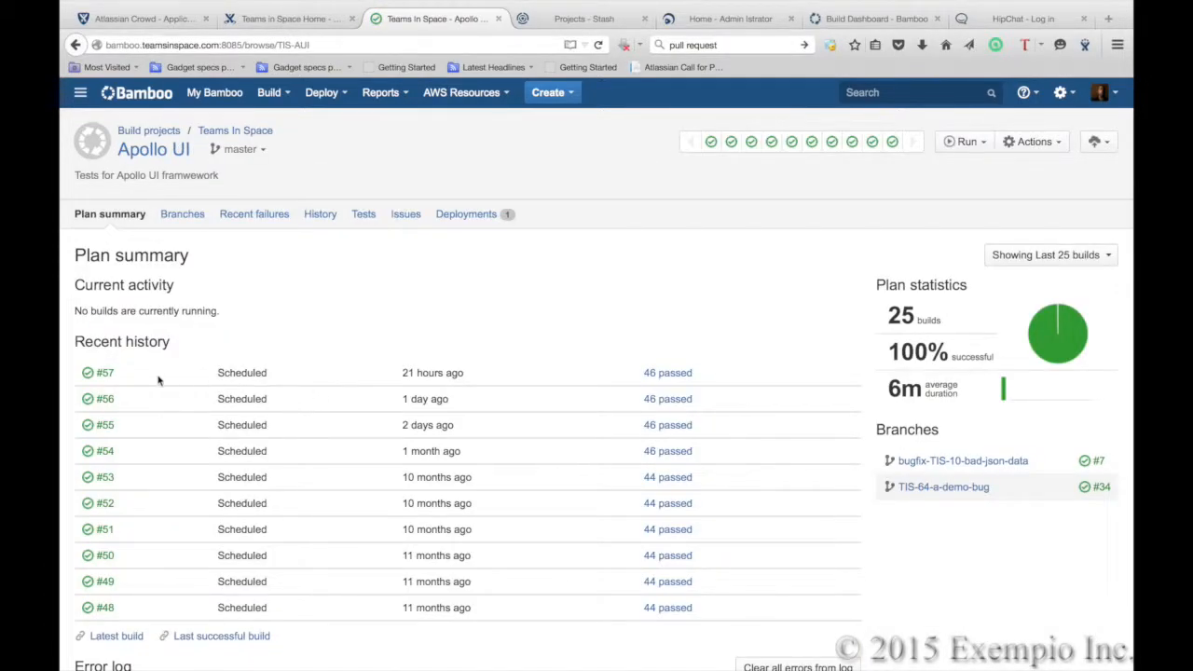
{"action": "left_click", "coordinate": [186, 214]}
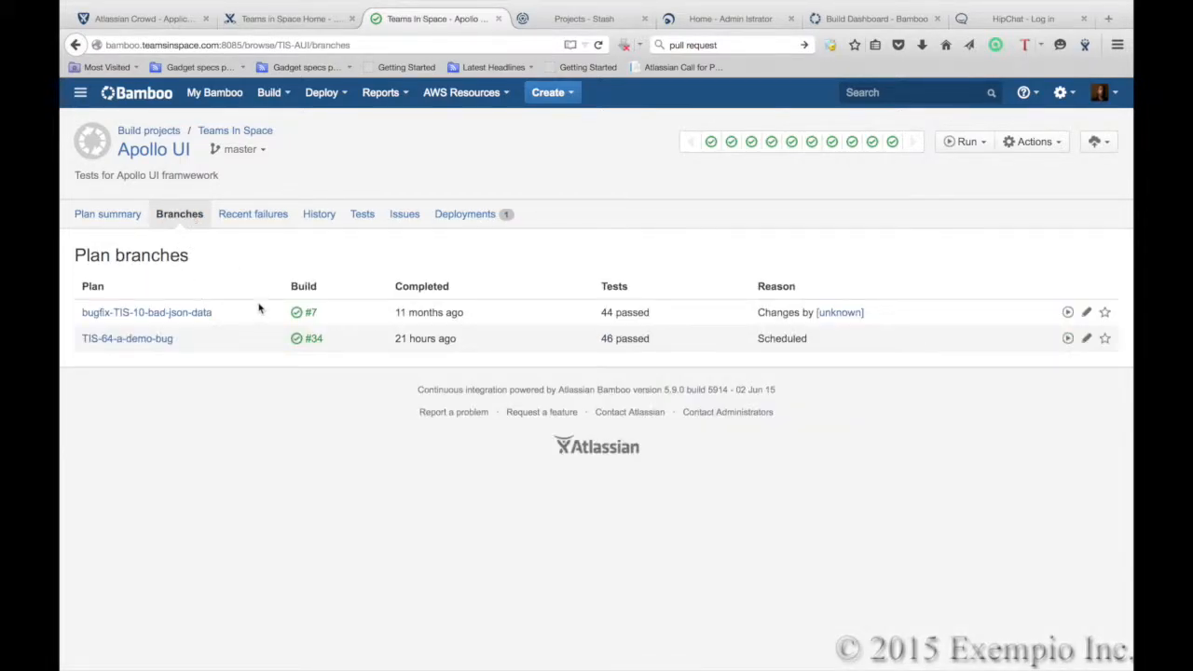
{"action": "left_click", "coordinate": [261, 215]}
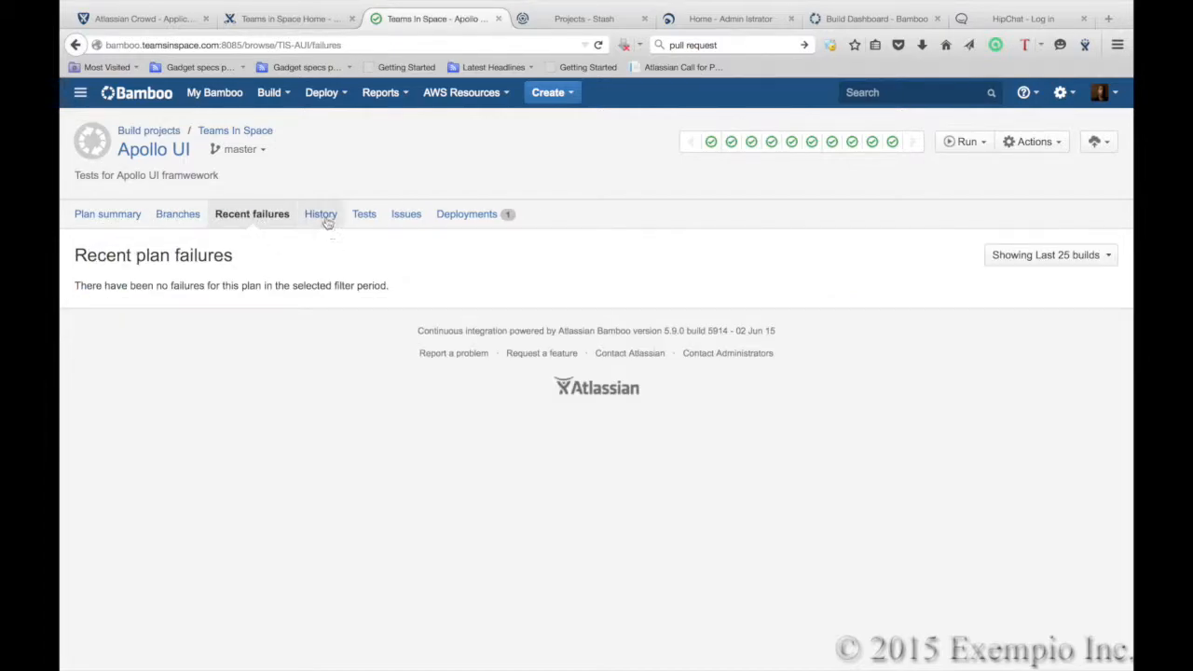
{"action": "left_click", "coordinate": [375, 216]}
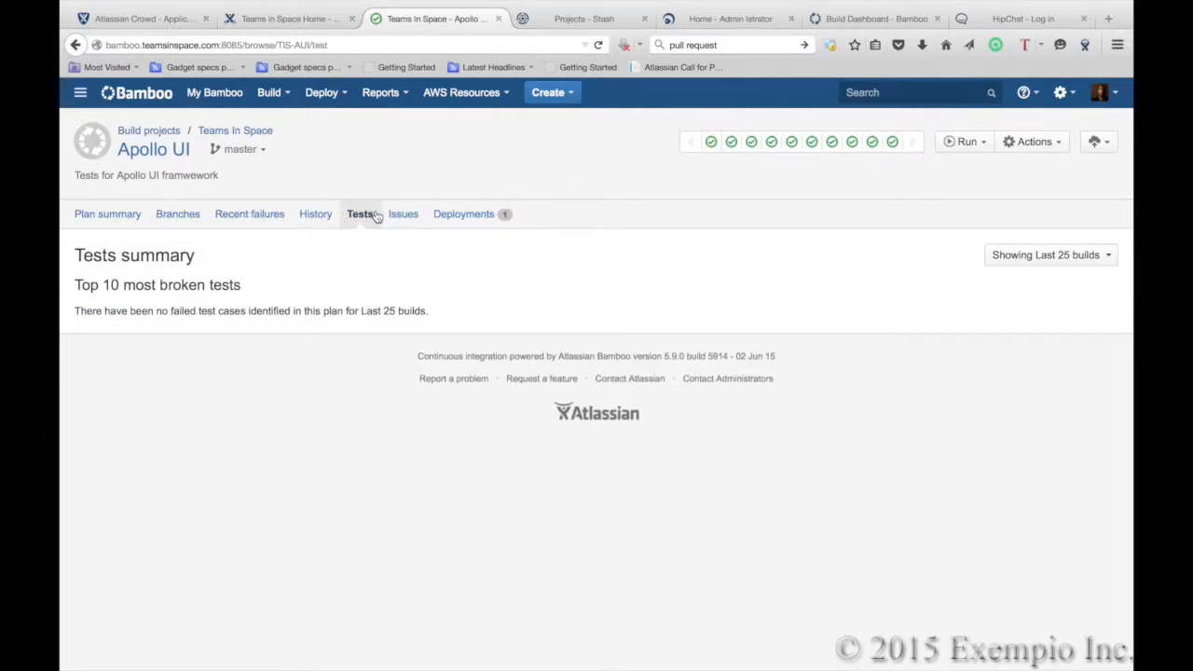
{"action": "left_click", "coordinate": [404, 223]}
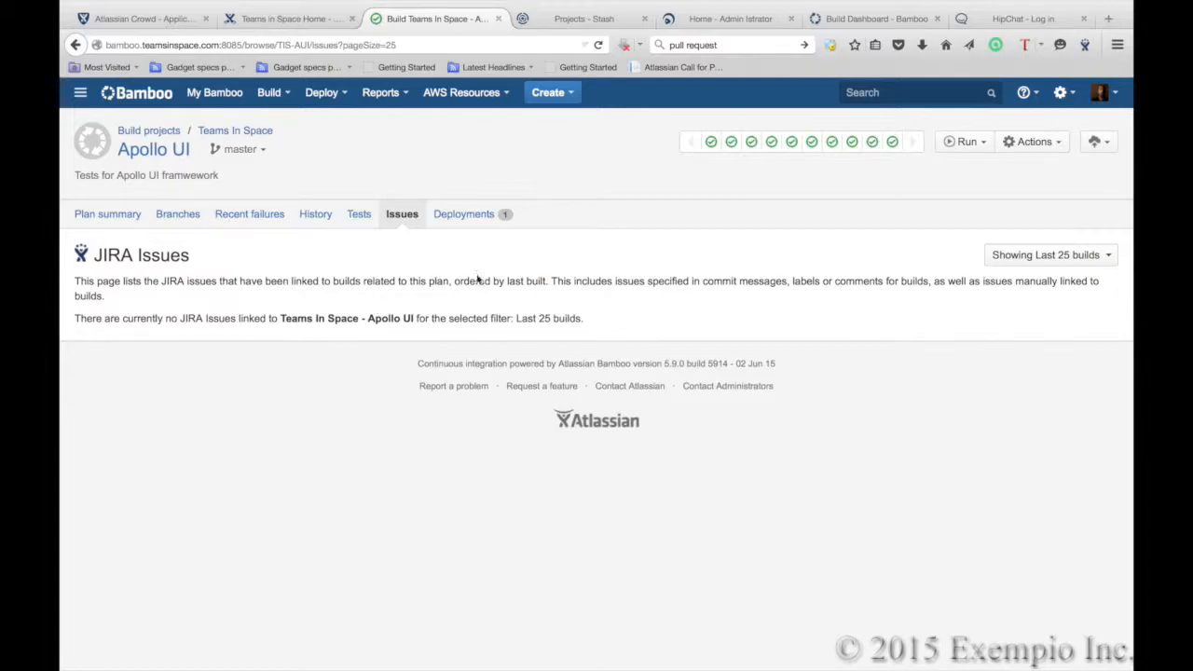
{"action": "left_click", "coordinate": [459, 220]}
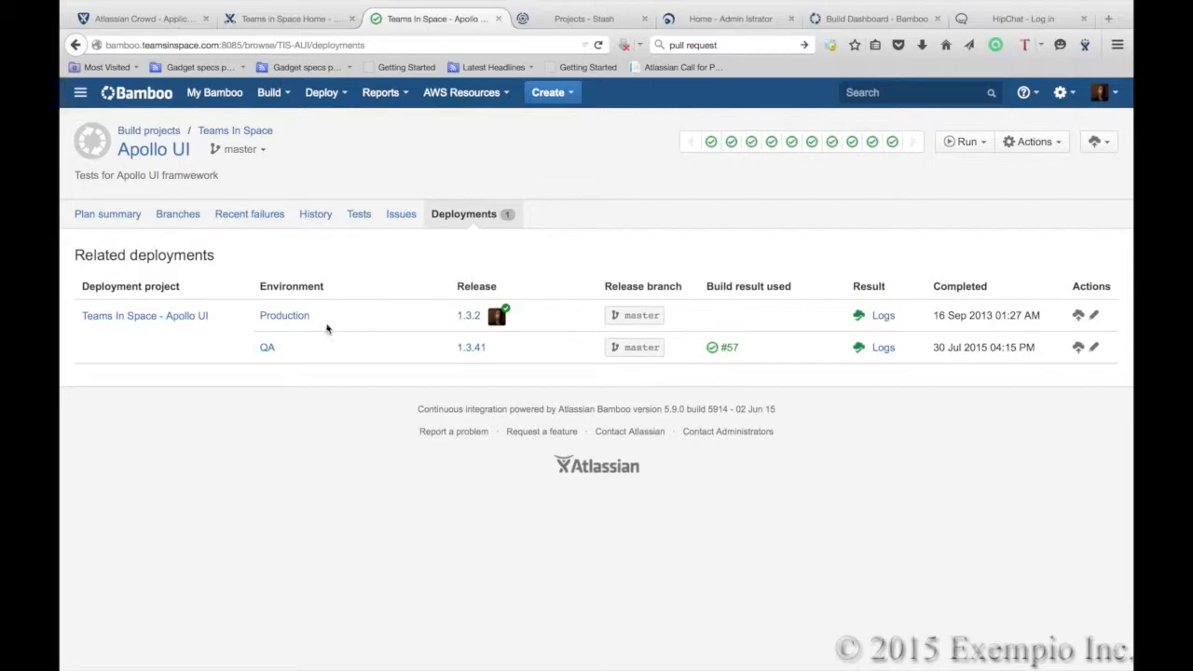
- Open Apollo UI build #57 and examine its expanded result summary, shared artifacts and skipped tests
{"action": "left_click", "coordinate": [121, 216]}
{"action": "left_click", "coordinate": [105, 373]}
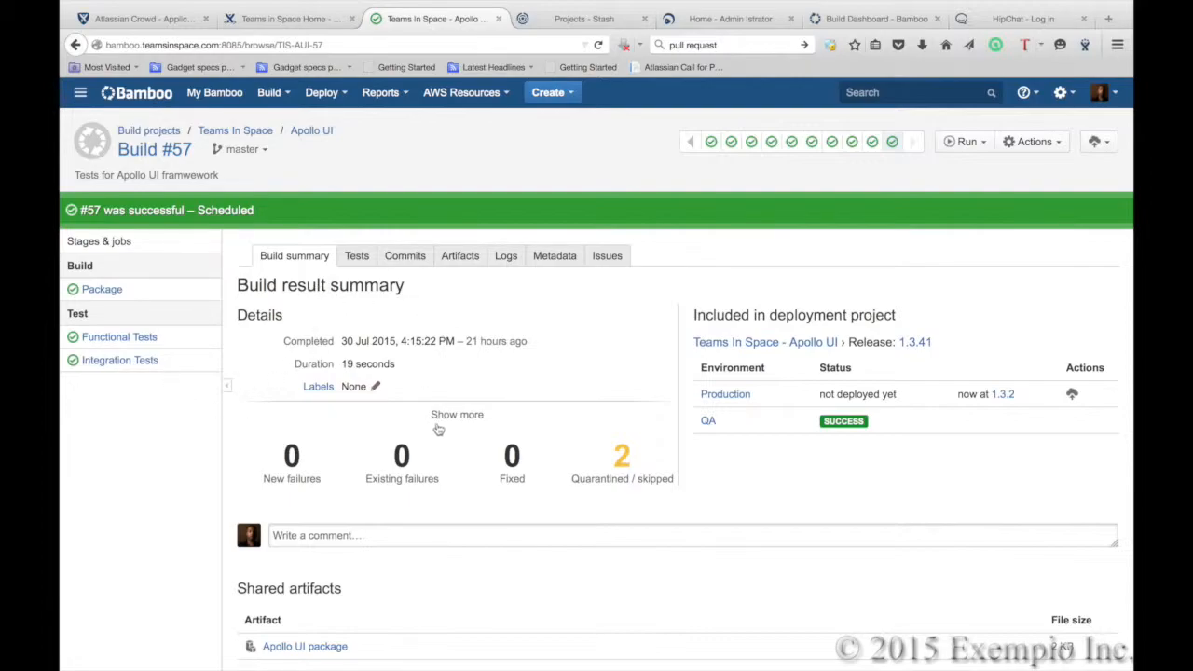
{"action": "left_click", "coordinate": [460, 415]}
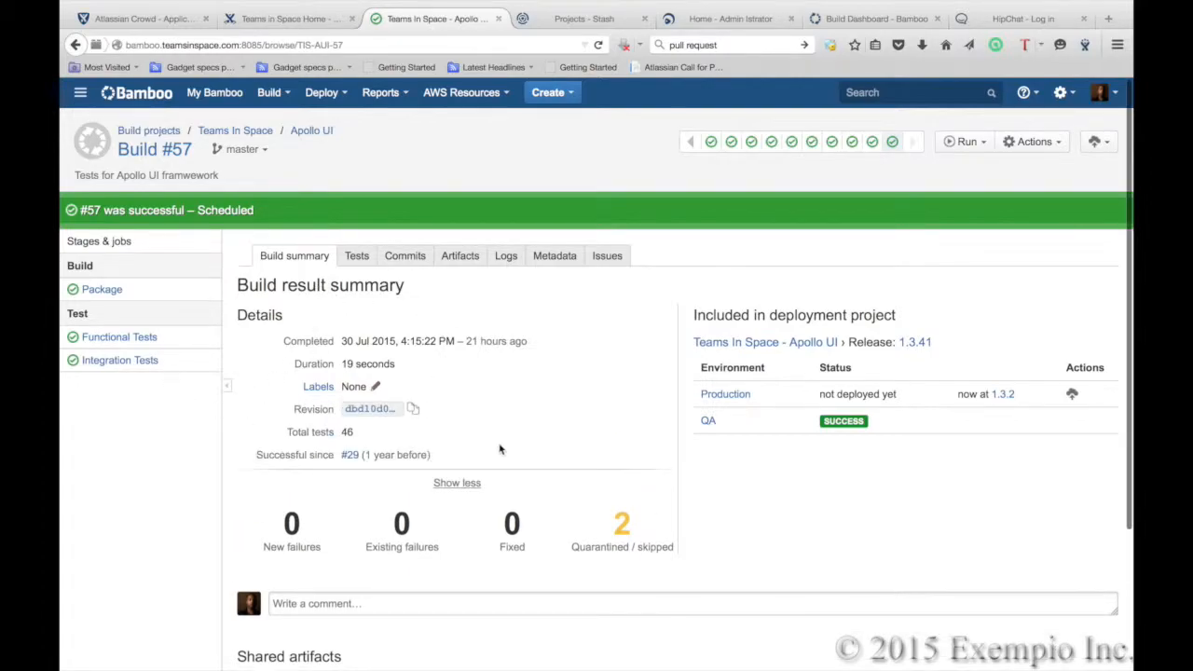
{"action": "scroll", "coordinate": [500, 448], "scroll_direction": "down", "scroll_amount": 2}
{"action": "scroll", "coordinate": [501, 448], "scroll_direction": "down", "scroll_amount": 1}
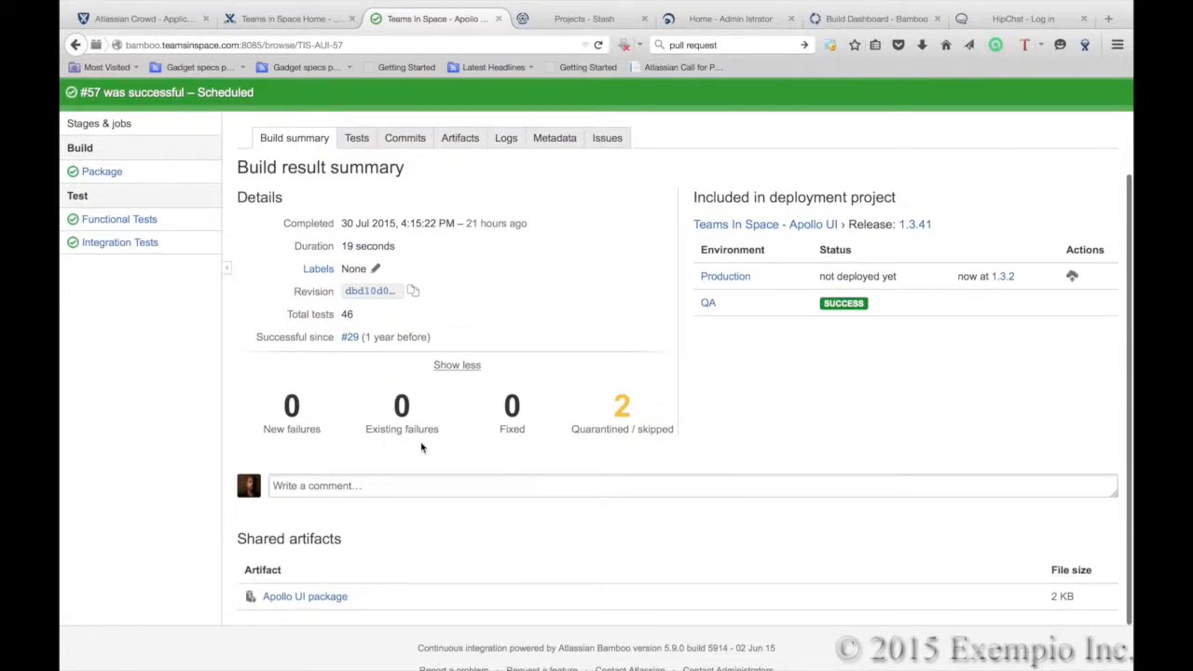
{"action": "left_click", "coordinate": [630, 430]}
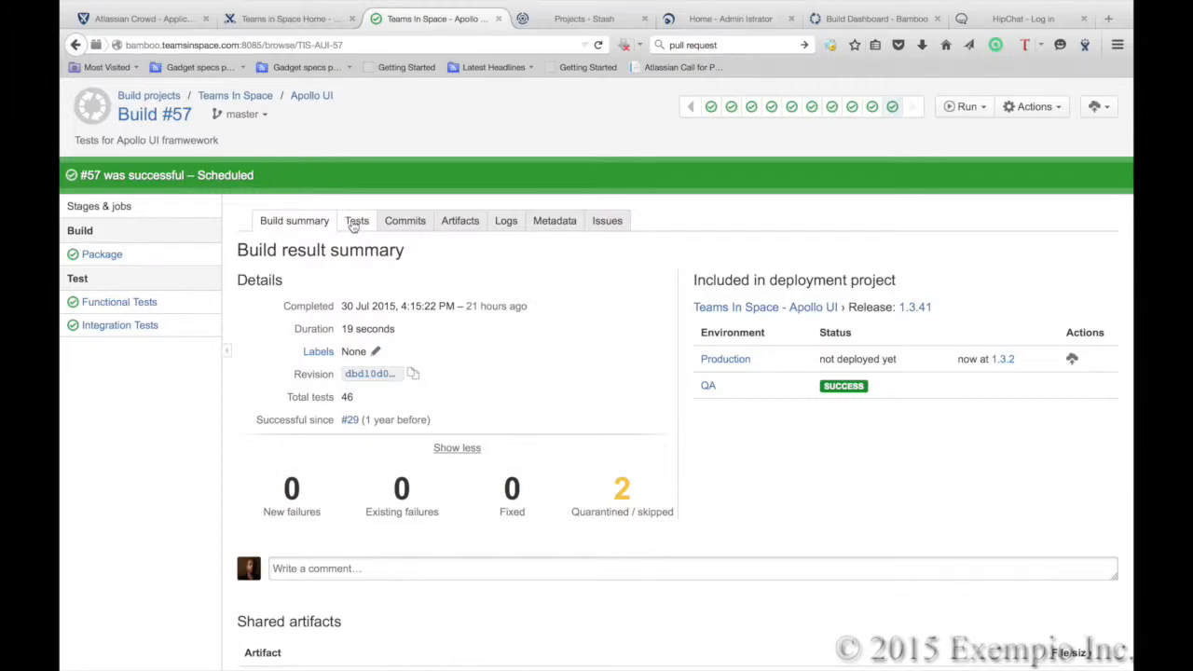
{"action": "left_click", "coordinate": [357, 221]}
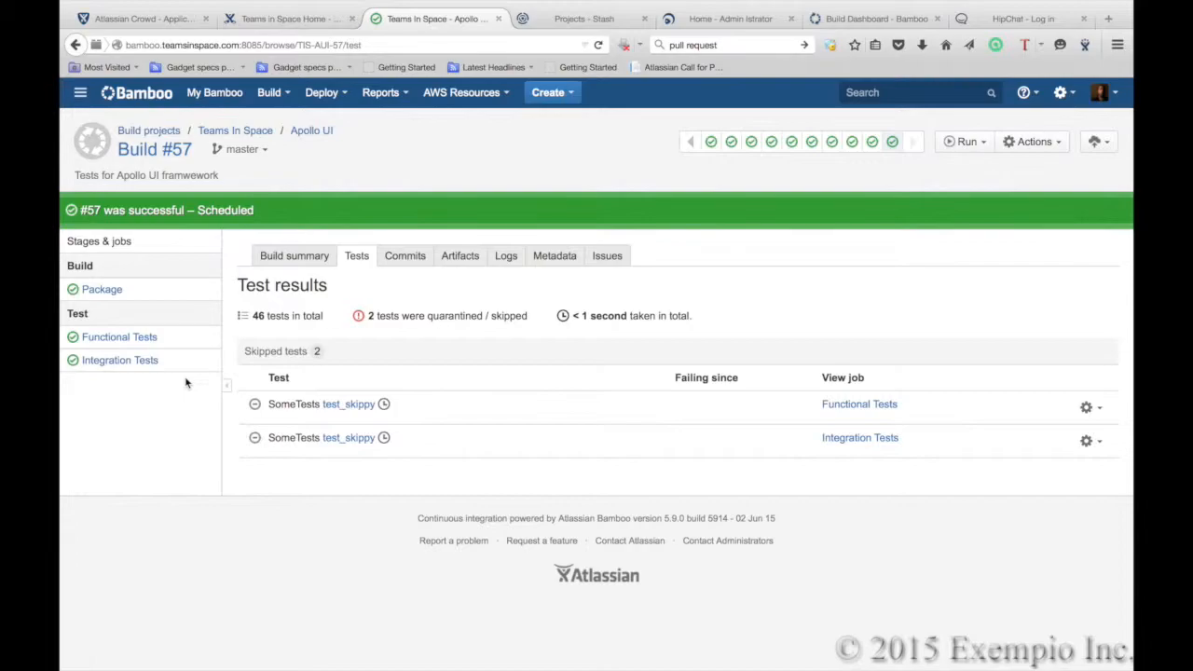
{"action": "left_click", "coordinate": [383, 404]}
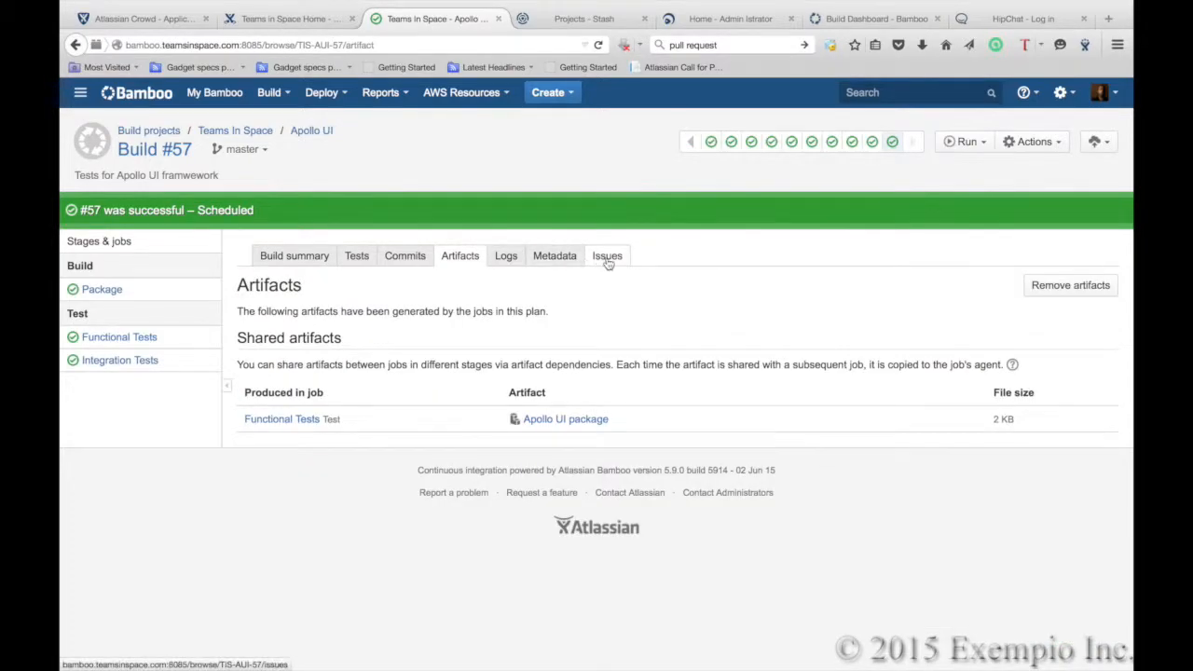
- Link JIRA issue TIS-57 to Apollo UI build #57
{"action": "left_click", "coordinate": [608, 258]}
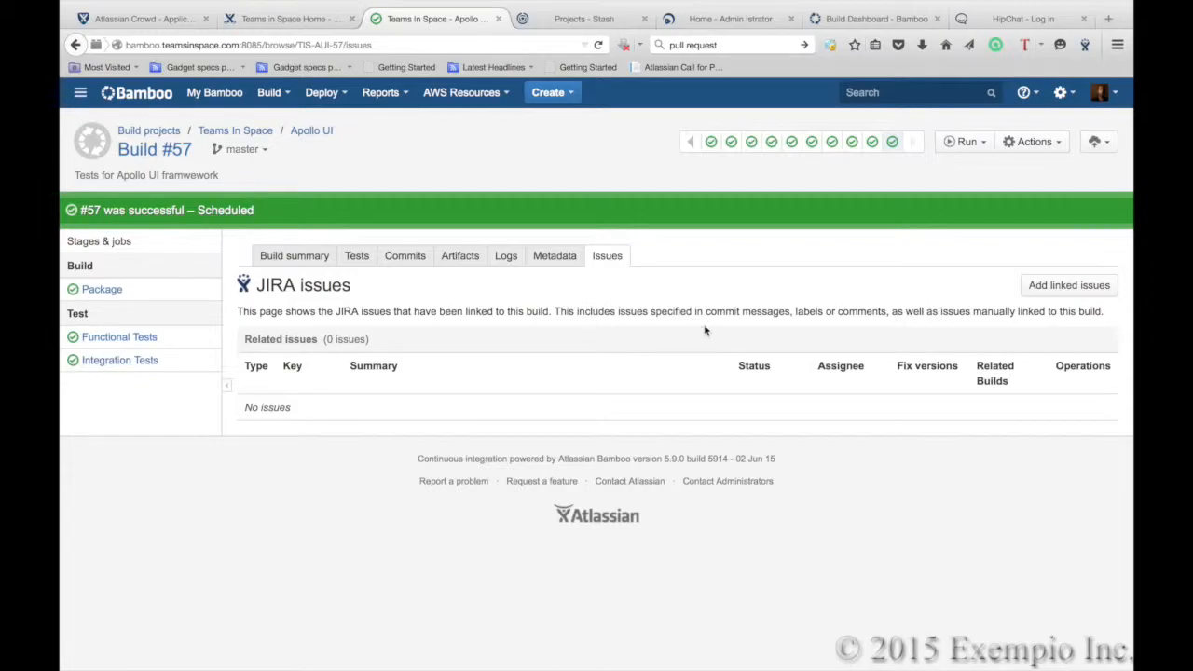
{"action": "left_click", "coordinate": [1074, 289]}
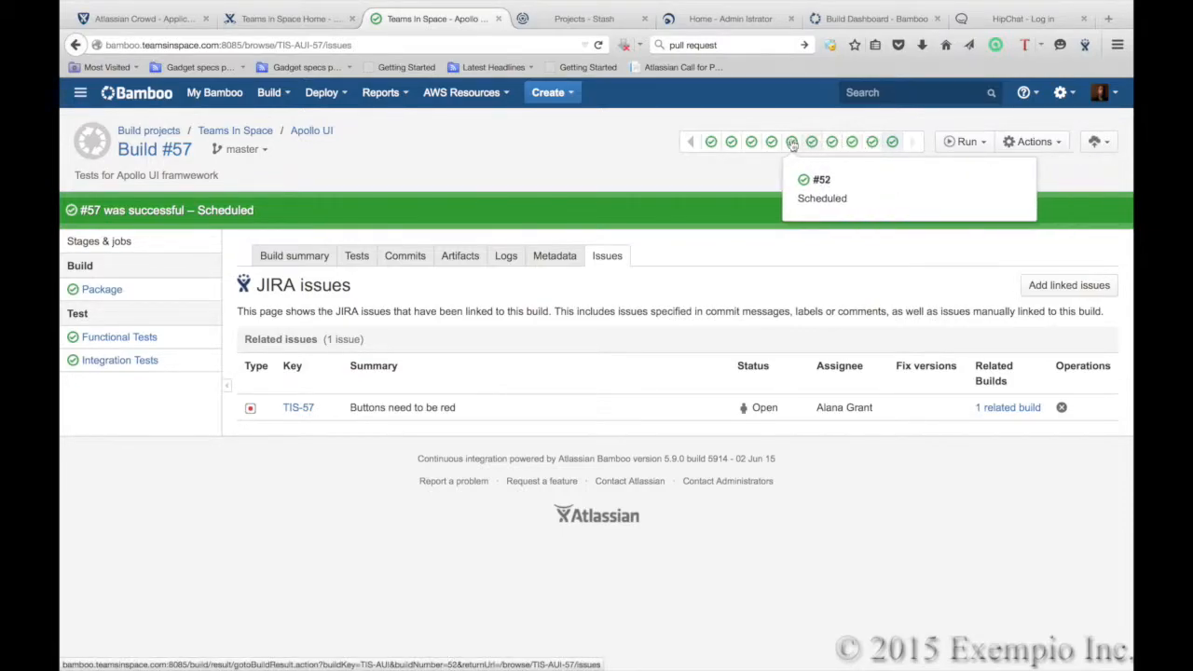
- View earlier Apollo UI builds, including build #49, and return to the Apollo UI plan
{"action": "left_click", "coordinate": [732, 142]}
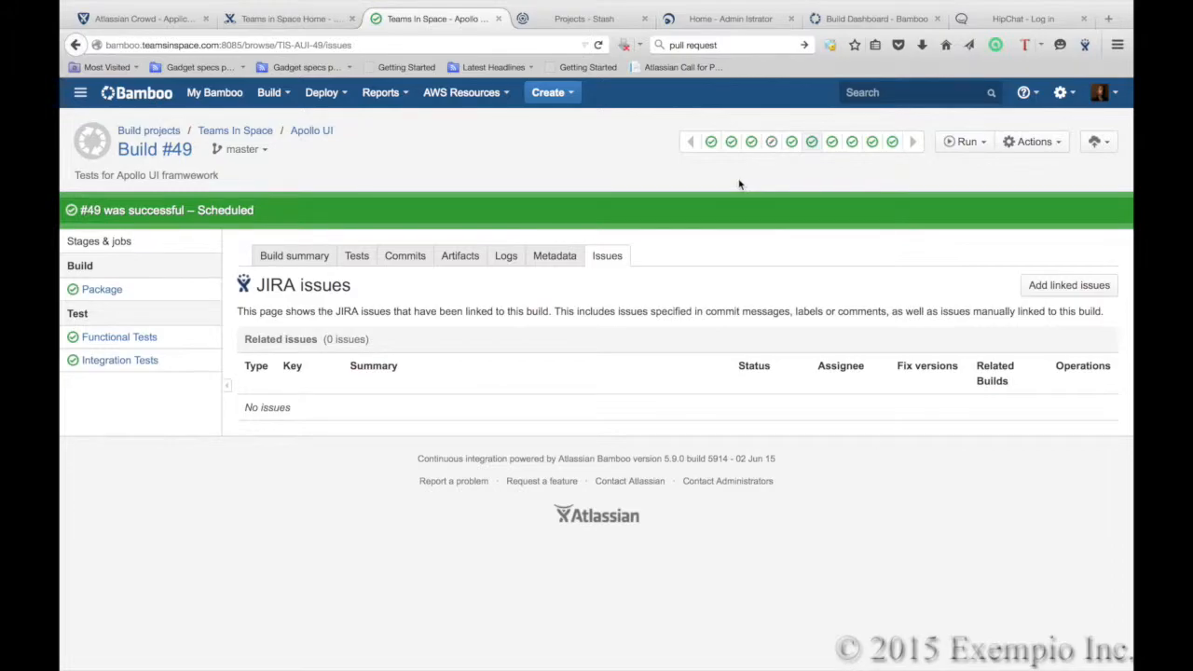
{"action": "left_click", "coordinate": [692, 143]}
{"action": "left_click", "coordinate": [311, 130]}
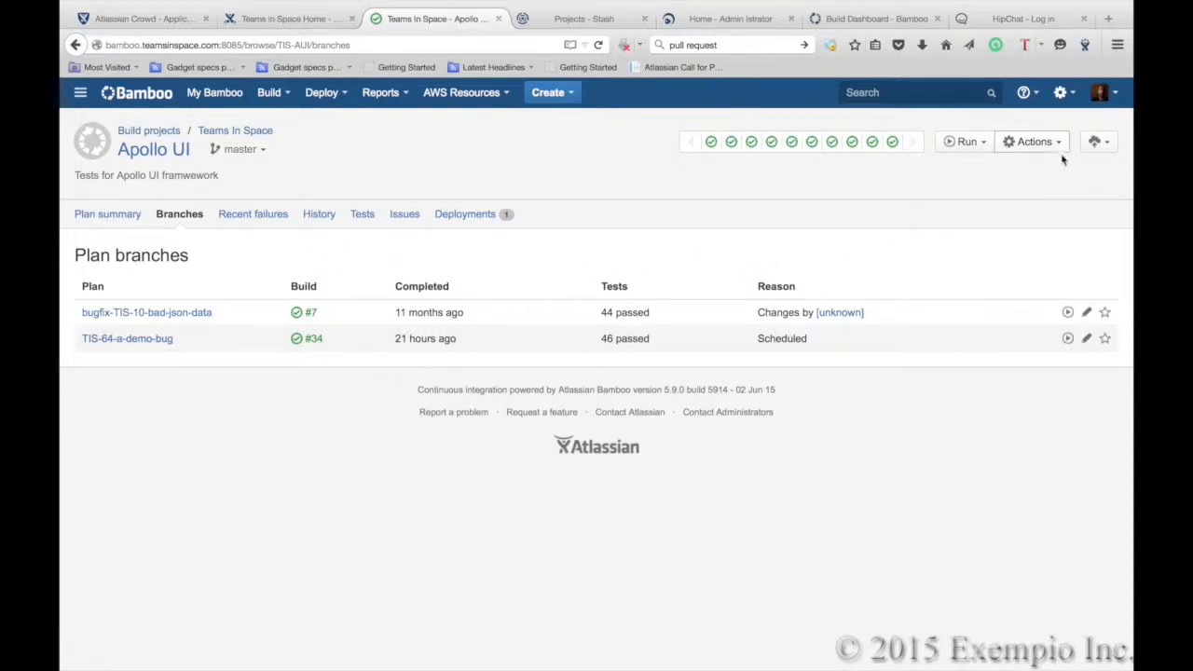
- Check the related deployment projects of the Apollo UI plan and go to the My Bamboo page
{"action": "left_click", "coordinate": [1105, 146]}
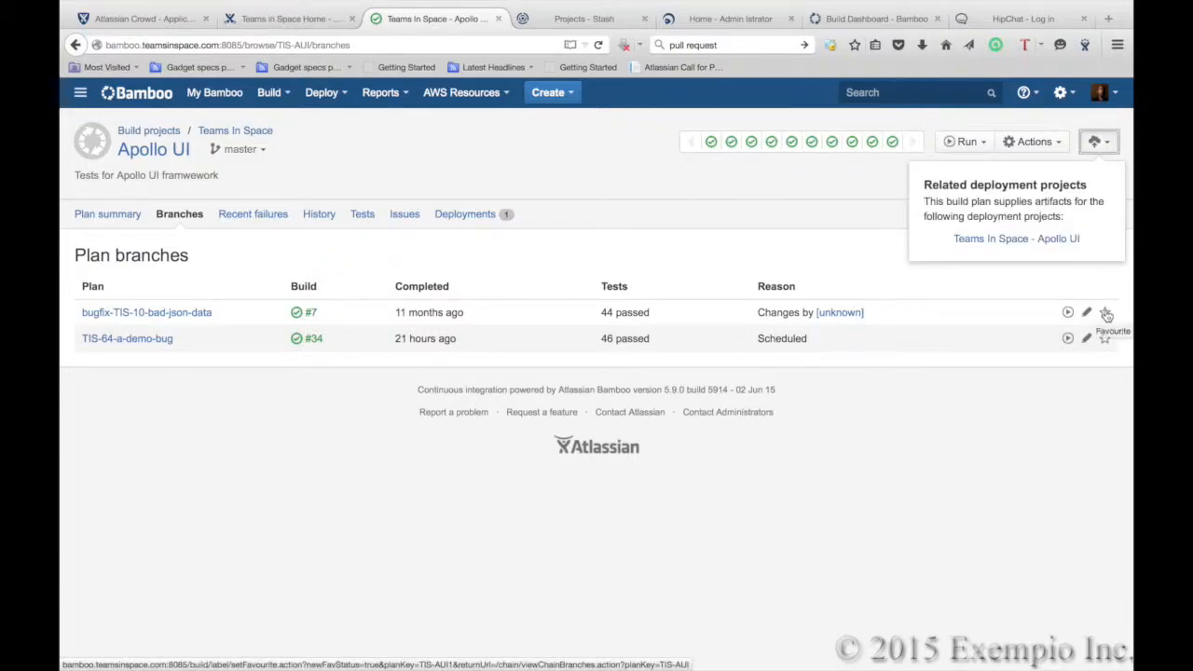
{"action": "left_click", "coordinate": [1016, 399]}
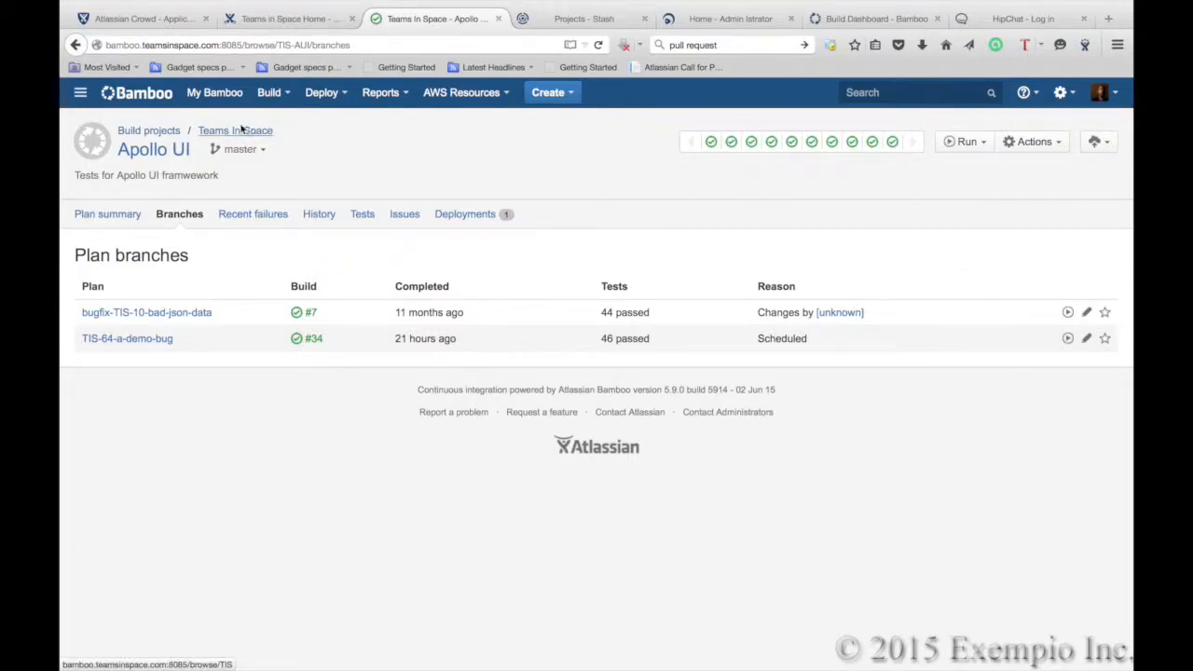
{"action": "left_click", "coordinate": [217, 94]}
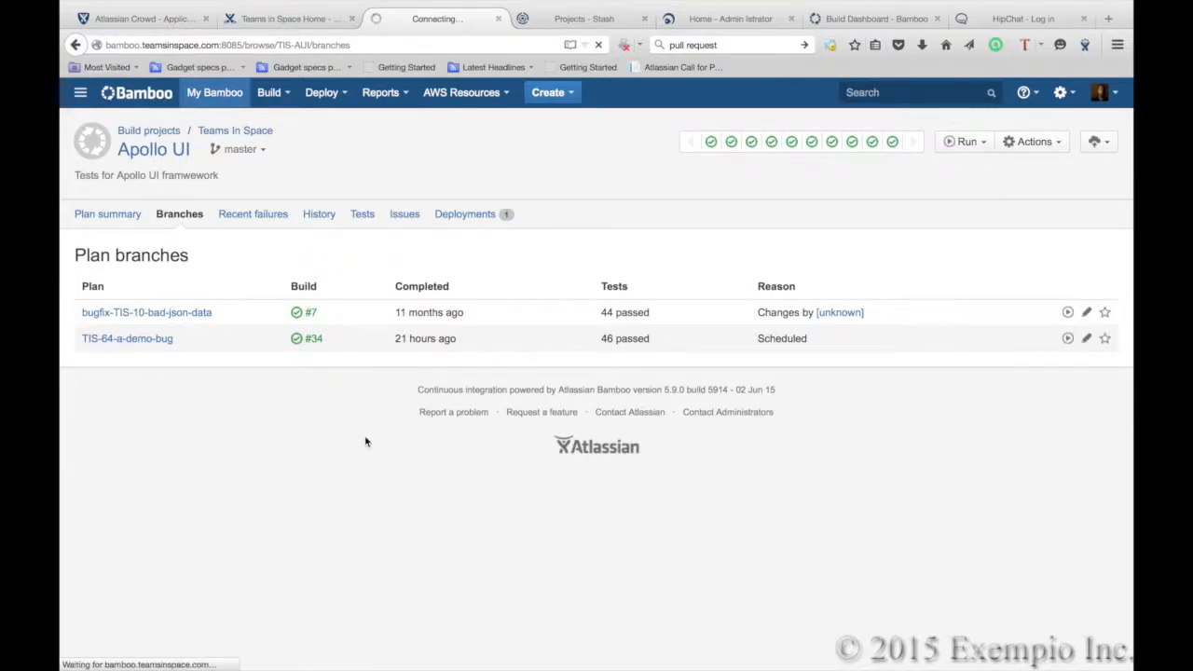